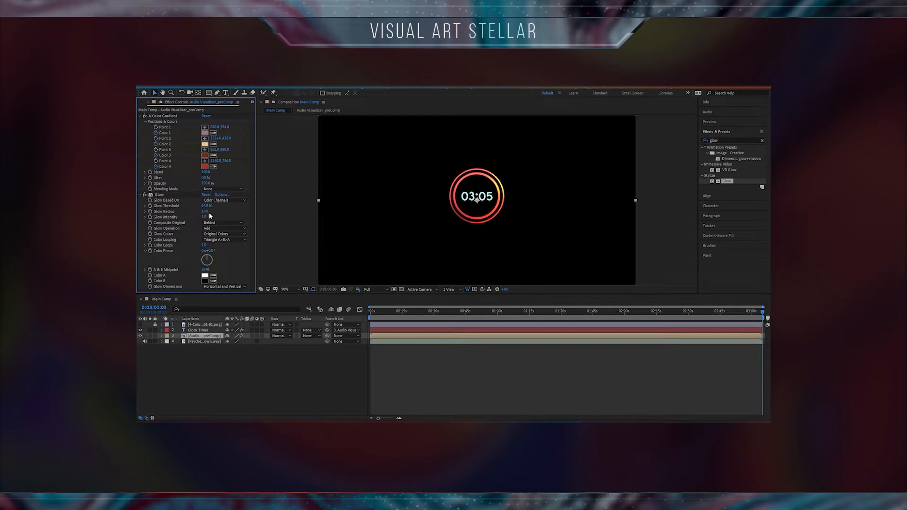
{"action": "left_click", "coordinate": [207, 217]}
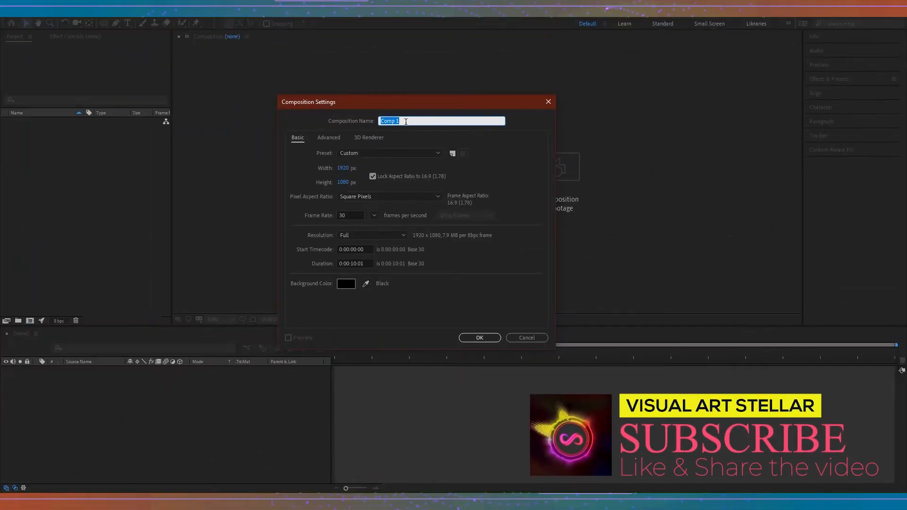
Create a composition named Main Comp from the HDTV 1080 29.97 preset with the frame rate changed to 30 fps
{"action": "type", "text": "Main Comp"}
{"action": "left_click", "coordinate": [429, 153]}
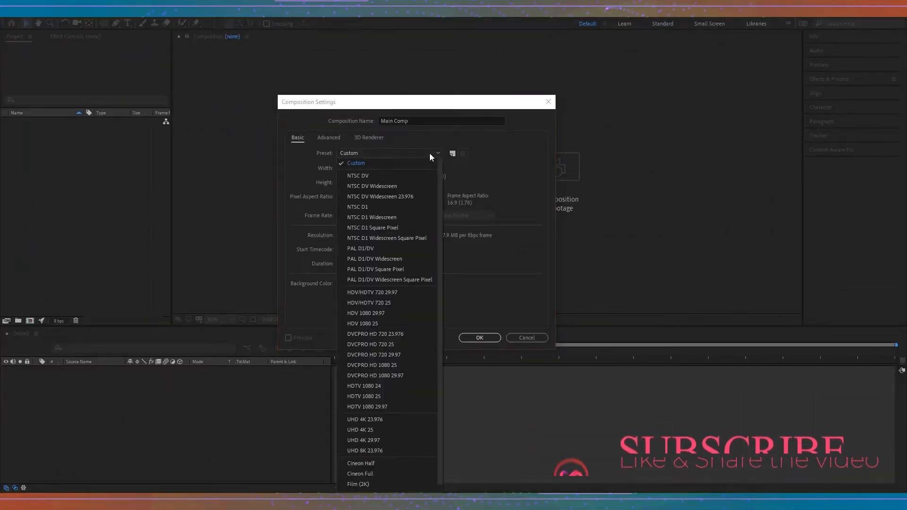
{"action": "left_click", "coordinate": [372, 406]}
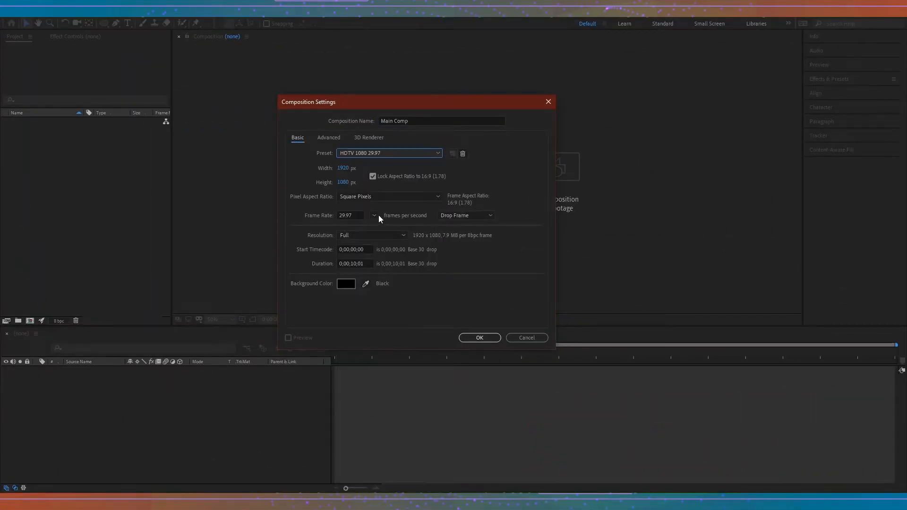
{"action": "left_click", "coordinate": [375, 215]}
{"action": "left_click", "coordinate": [386, 295]}
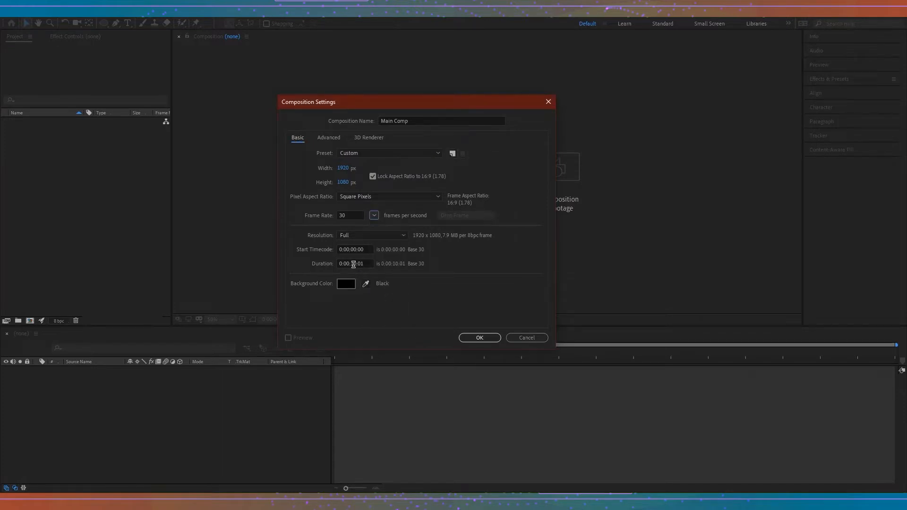
{"action": "left_click", "coordinate": [353, 263]}
{"action": "double_click", "coordinate": [354, 263]}
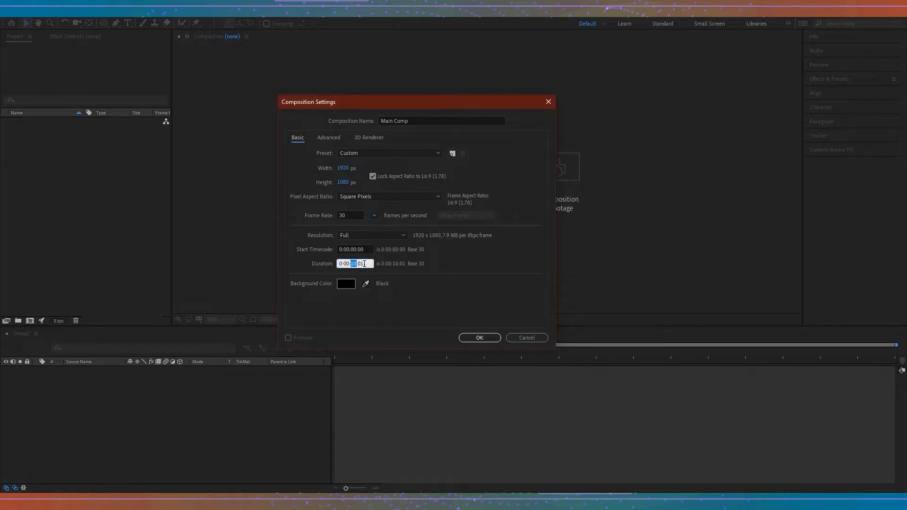
{"action": "left_click_drag", "start_coordinate": [364, 264], "coordinate": [336, 264]}
{"action": "left_click", "coordinate": [480, 338]}
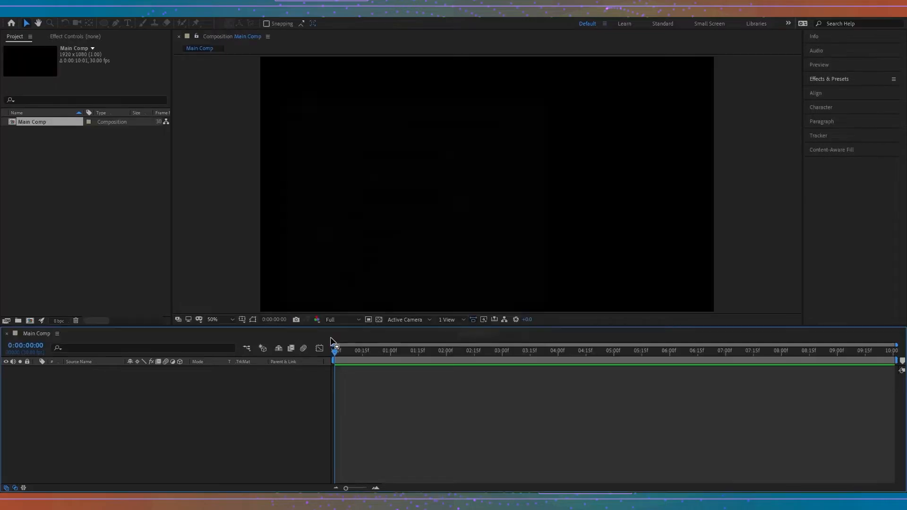
Import Psycheldelic Music_mixdown.wav into the project and add it as a layer in Main Comp
{"action": "right_click", "coordinate": [60, 180]}
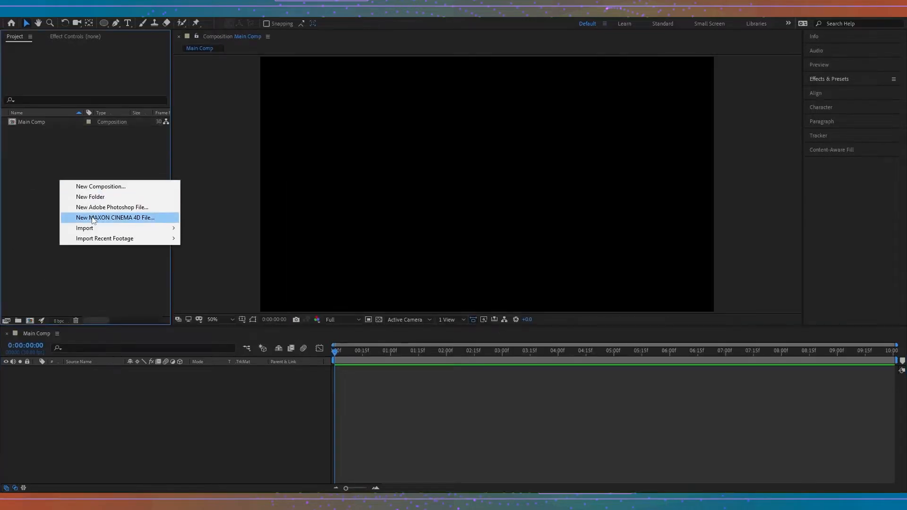
{"action": "mouse_move", "coordinate": [109, 227]}
{"action": "left_click", "coordinate": [198, 228]}
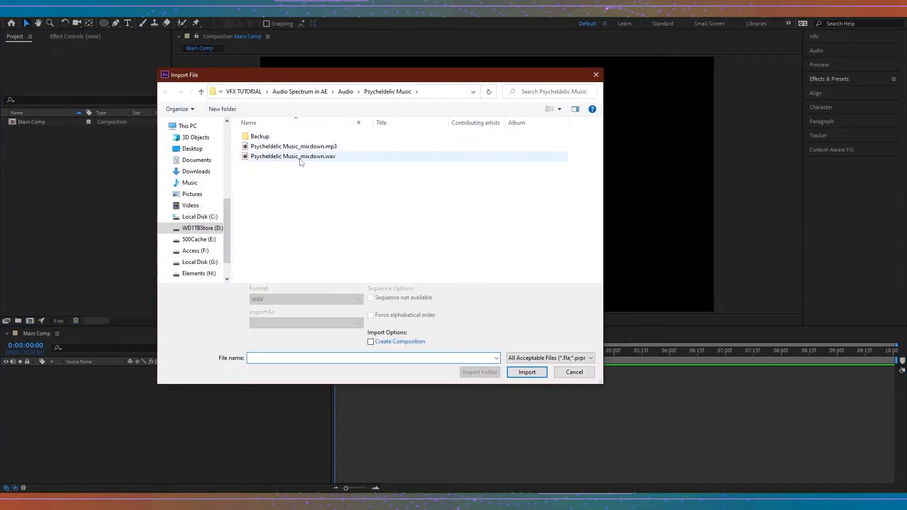
{"action": "double_click", "coordinate": [299, 157]}
{"action": "left_click_drag", "start_coordinate": [71, 132], "coordinate": [145, 382]}
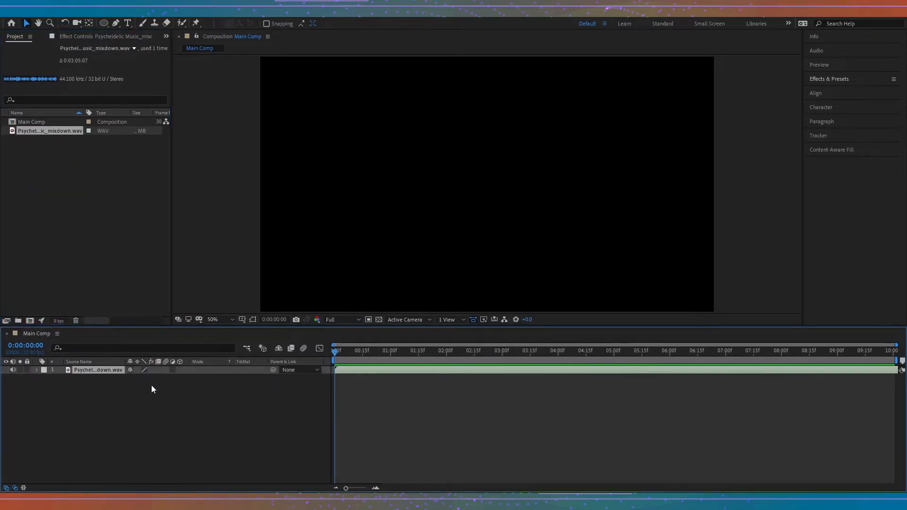
Add a black solid layer at the full 1920 × 1080 composition size above the audio layer
{"action": "right_click", "coordinate": [151, 385]}
{"action": "mouse_move", "coordinate": [189, 282]}
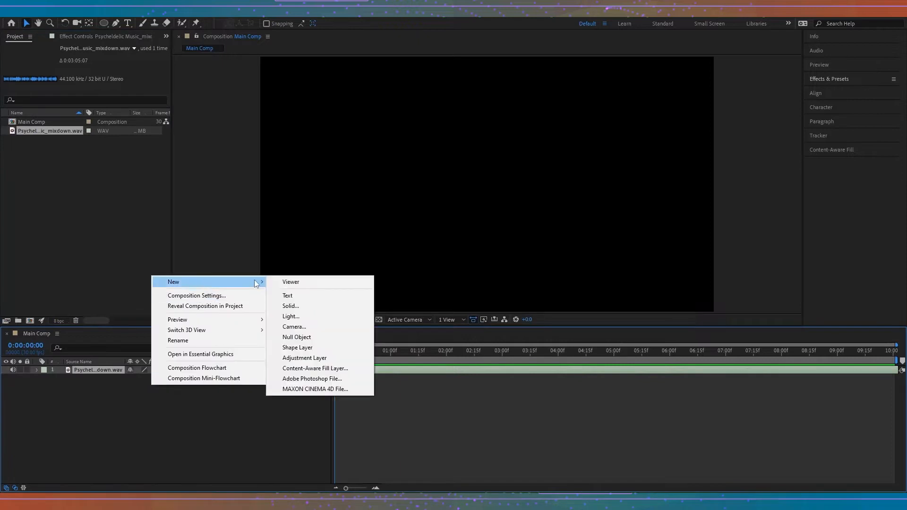
{"action": "left_click", "coordinate": [300, 305]}
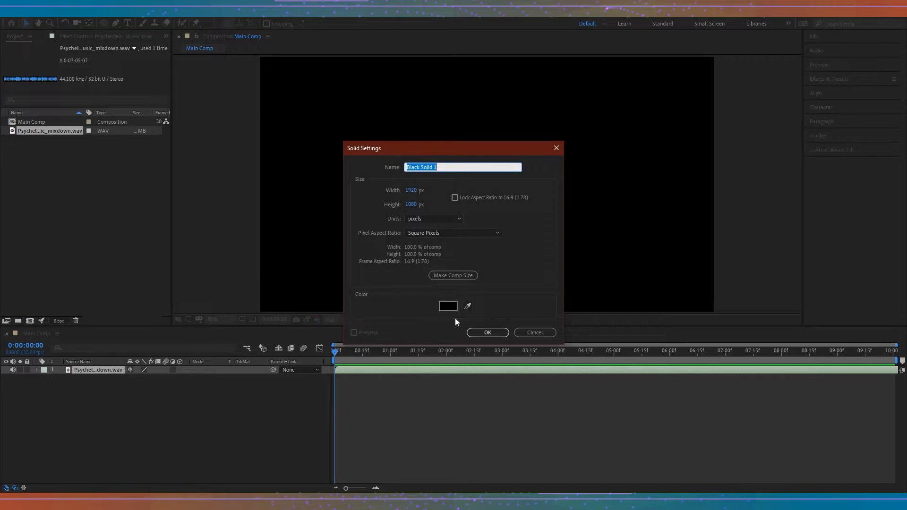
{"action": "left_click", "coordinate": [484, 332]}
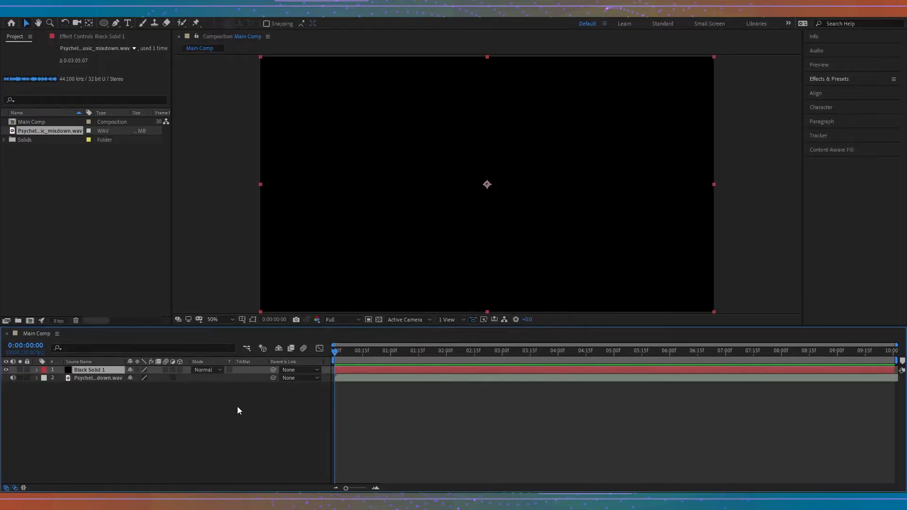
Draw a circular mask near the centre of the black solid with the Ellipse tool and set its mask mode to None
{"action": "left_click", "coordinate": [102, 24]}
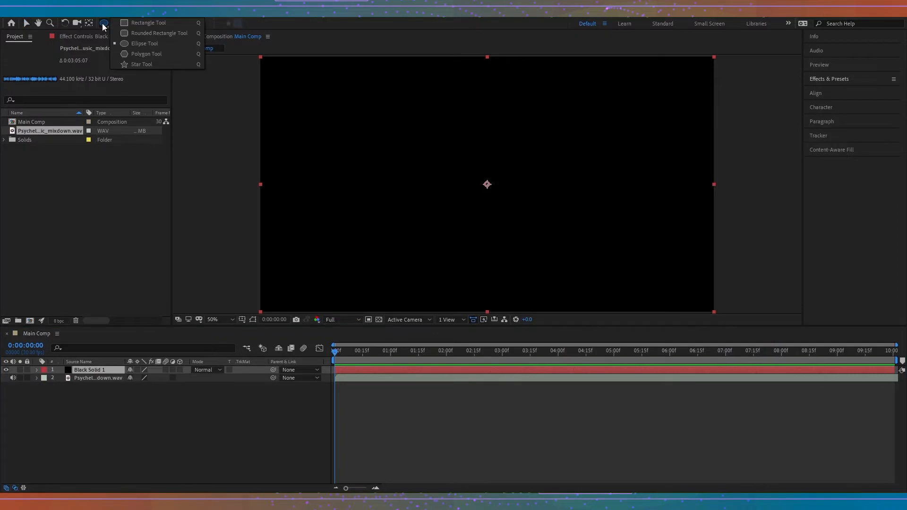
{"action": "left_click", "coordinate": [135, 43]}
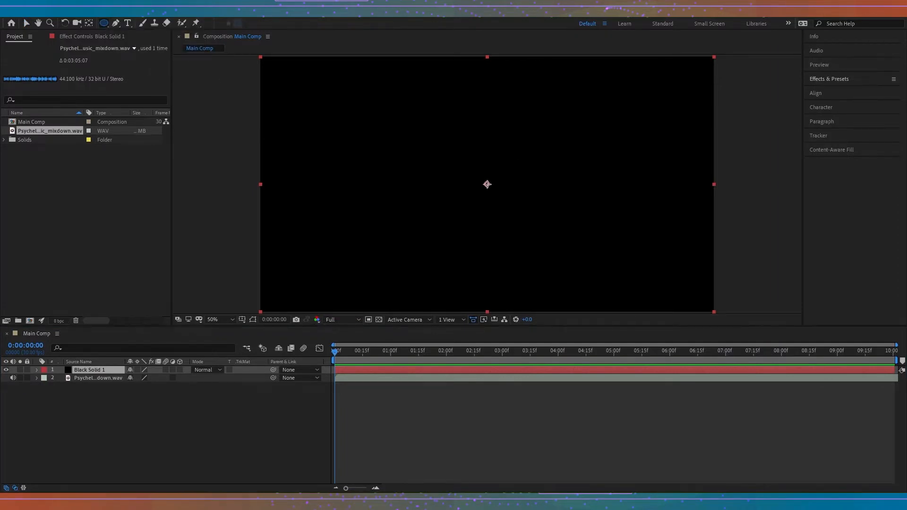
{"action": "left_click_drag", "start_coordinate": [487, 184], "coordinate": [524, 204]}
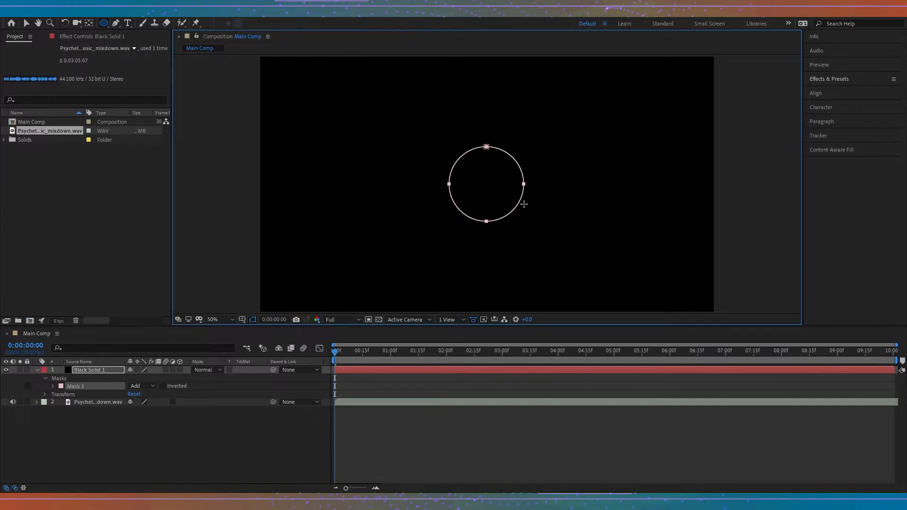
{"action": "left_click_drag", "start_coordinate": [523, 204], "coordinate": [524, 199]}
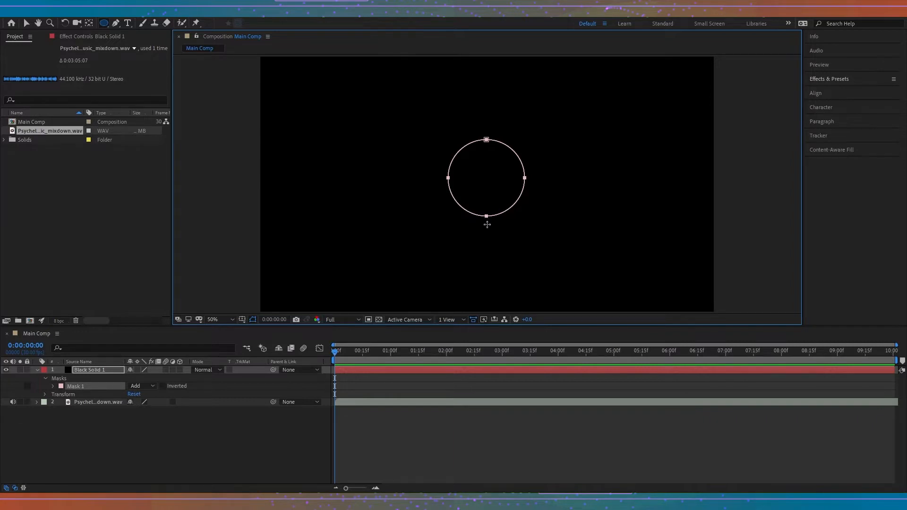
{"action": "left_click", "coordinate": [146, 386]}
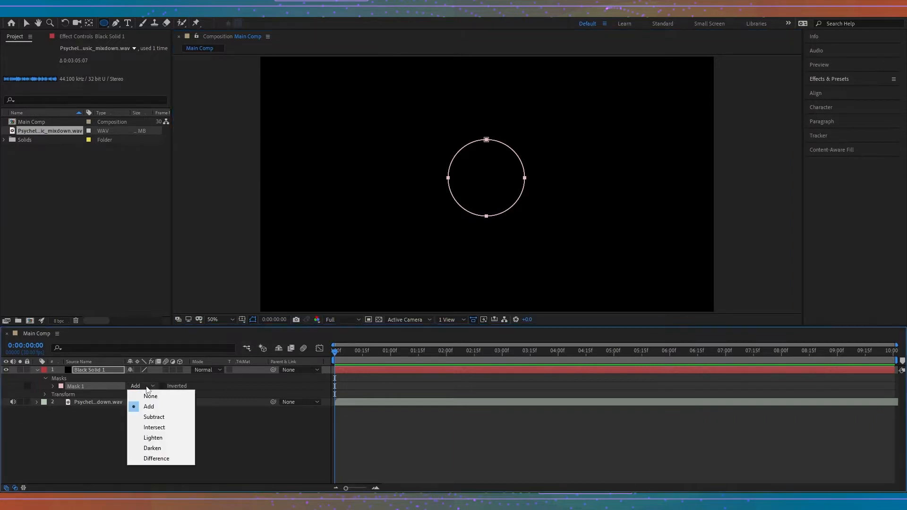
{"action": "left_click", "coordinate": [150, 396]}
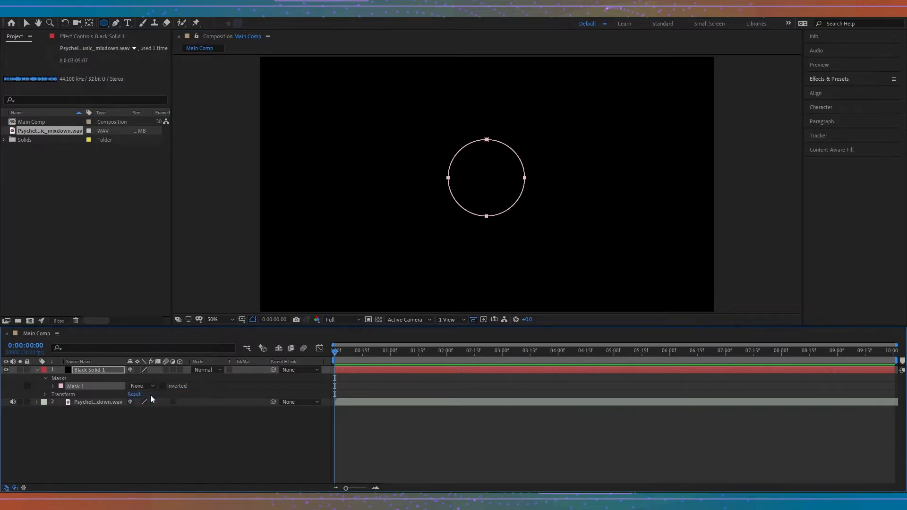
Find the Audio Spectrum effect and apply it to the black solid layer
{"action": "left_click", "coordinate": [115, 368]}
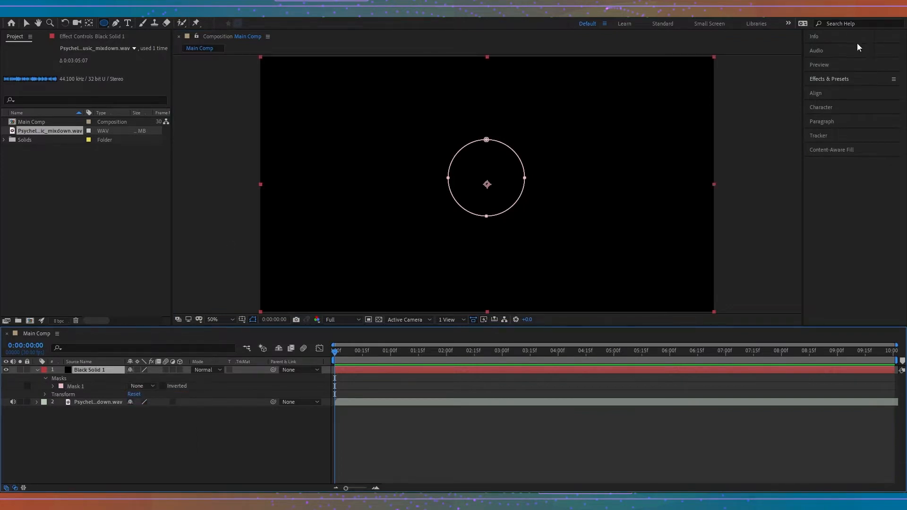
{"action": "left_click", "coordinate": [839, 80]}
{"action": "left_click", "coordinate": [835, 92]}
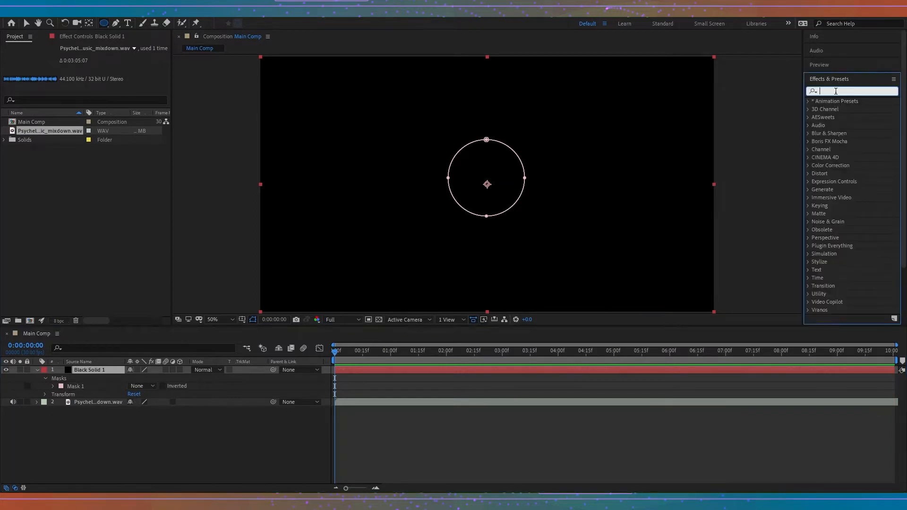
{"action": "type", "text": "audi"}
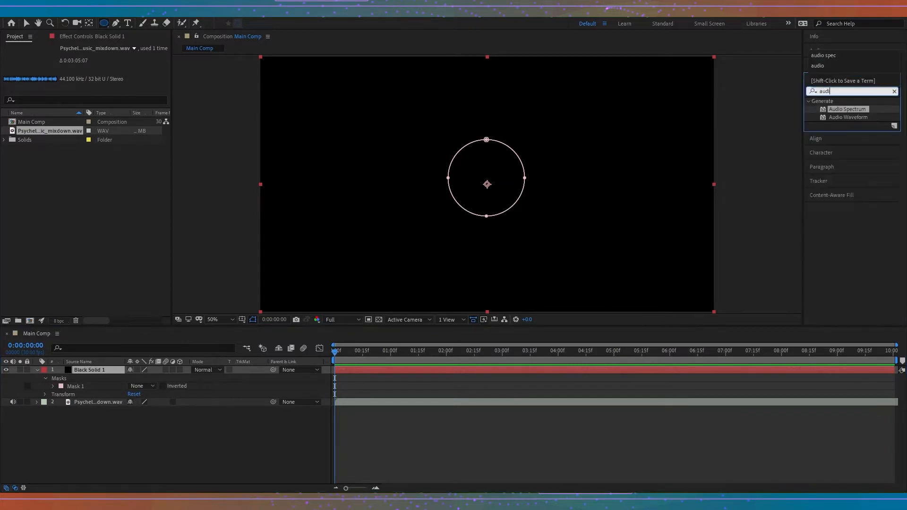
{"action": "type", "text": "o s"}
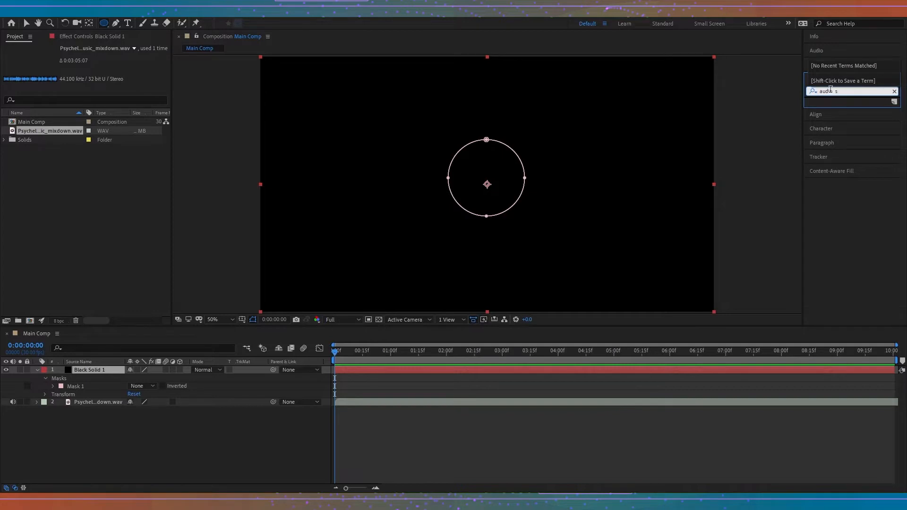
{"action": "key", "text": "BackSpace"}
{"action": "key", "text": "BackSpace"}
{"action": "key", "text": "BackSpace"}
{"action": "type", "text": "s"}
{"action": "key", "text": "BackSpace"}
{"action": "key", "text": "BackSpace"}
{"action": "key", "text": "BackSpace"}
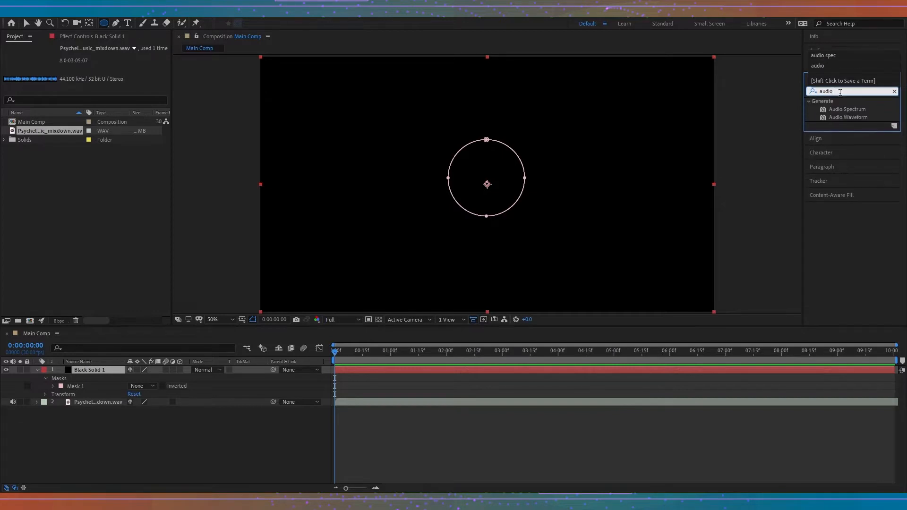
{"action": "type", "text": "s"}
{"action": "left_click_drag", "start_coordinate": [844, 109], "coordinate": [493, 188]}
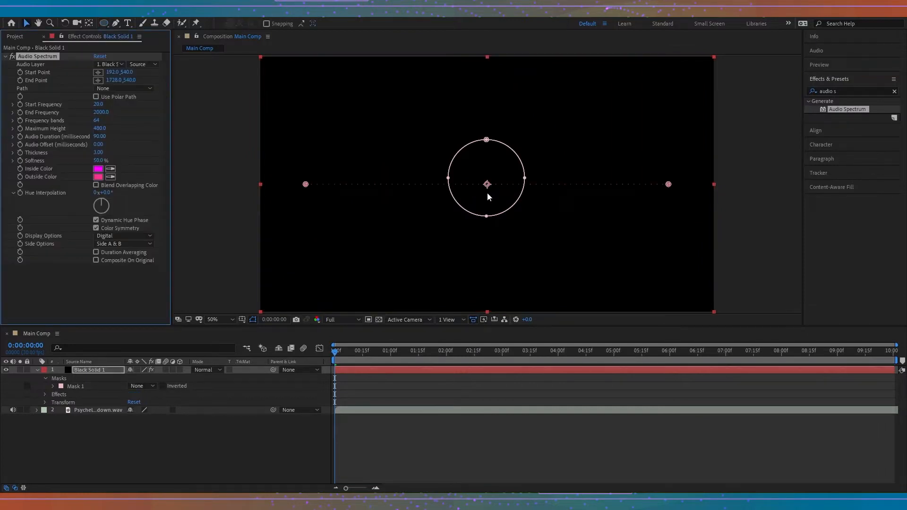
Set the Audio Spectrum's audio layer to Psycheldelic Music_mixdown.wav and its path to Mask 1
{"action": "left_click", "coordinate": [119, 65]}
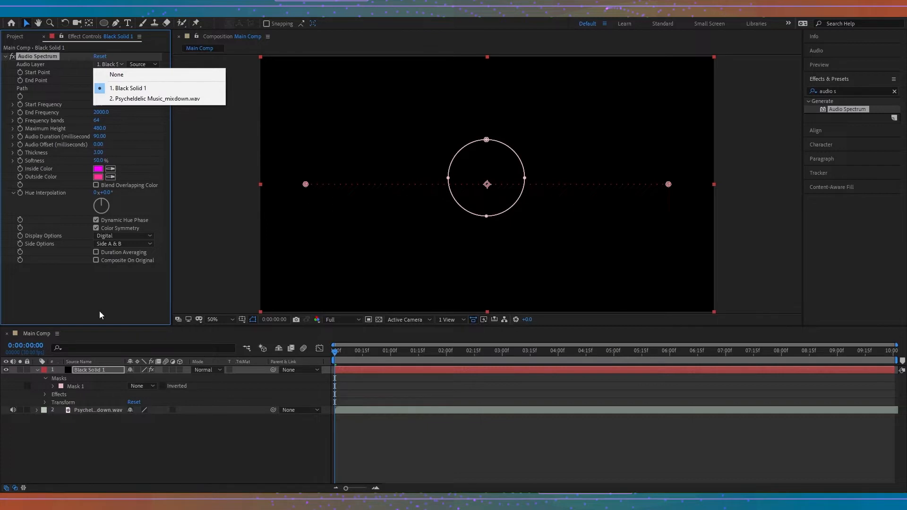
{"action": "left_click", "coordinate": [95, 98]}
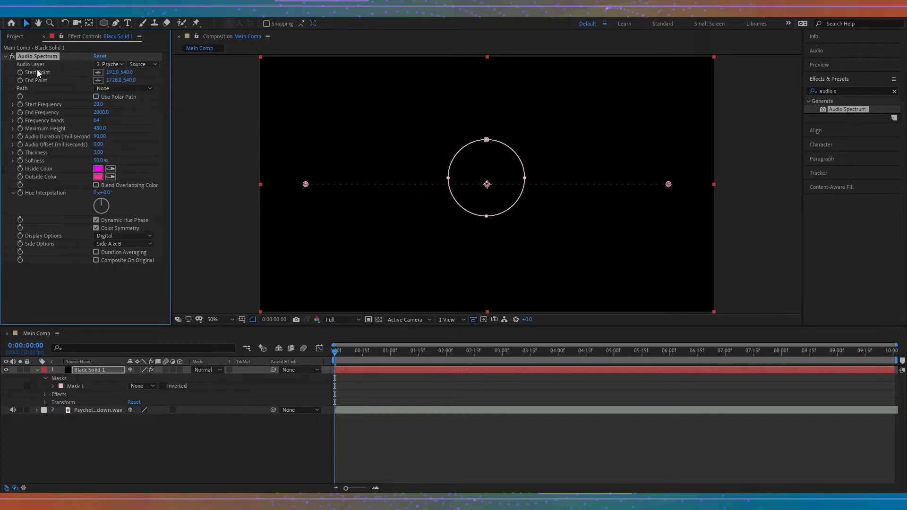
{"action": "left_click", "coordinate": [117, 90]}
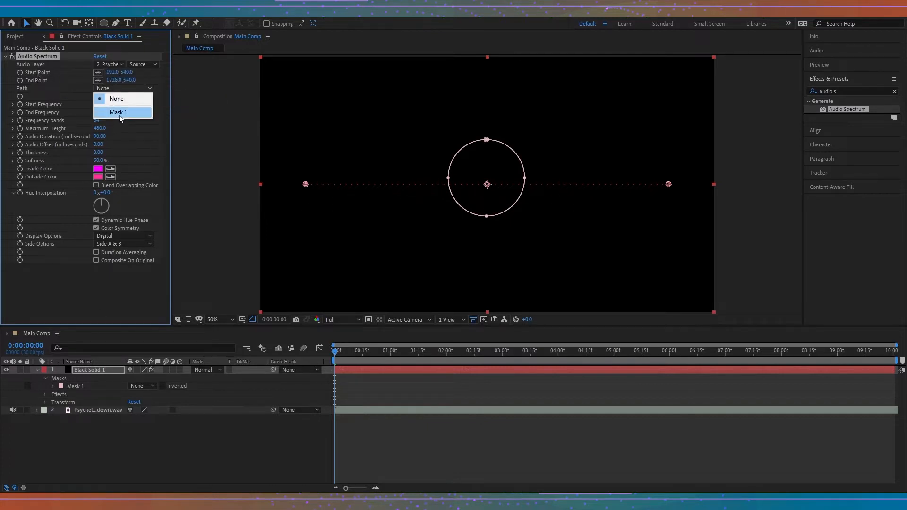
{"action": "left_click", "coordinate": [120, 113]}
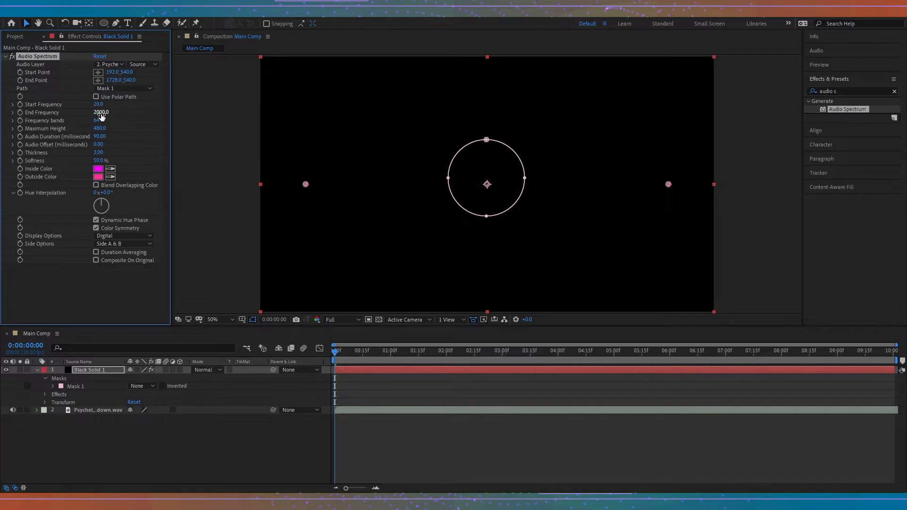
Set the Audio Spectrum's End Frequency to 500 and its Start Frequency to 40
{"action": "left_click", "coordinate": [100, 112]}
{"action": "type", "text": "500"}
{"action": "key", "text": "Return"}
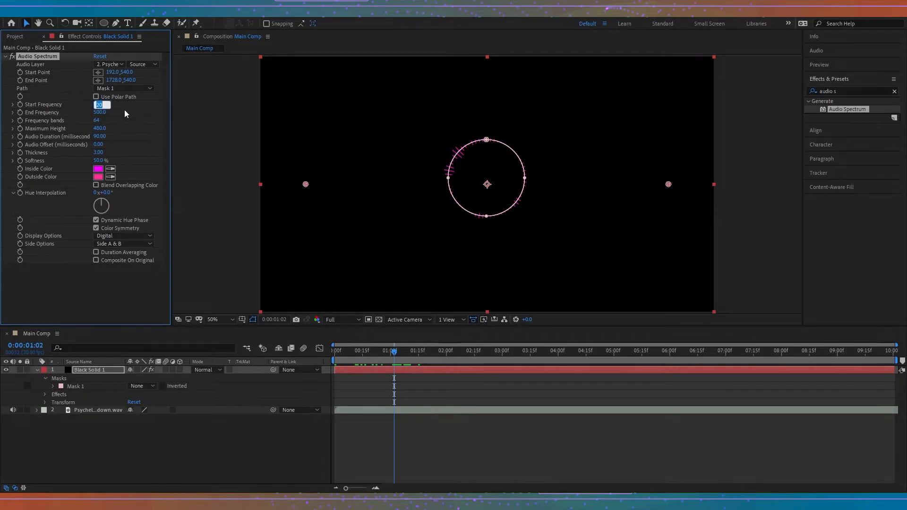
{"action": "type", "text": "40"}
{"action": "key", "text": "Return"}
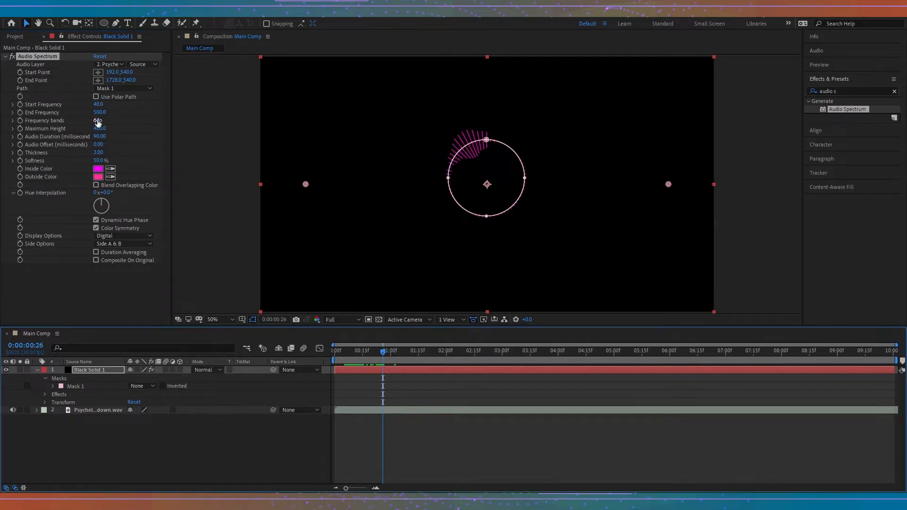
Set the Audio Spectrum's Frequency bands to 150 and its Maximum Height to 1500
{"action": "left_click", "coordinate": [98, 121]}
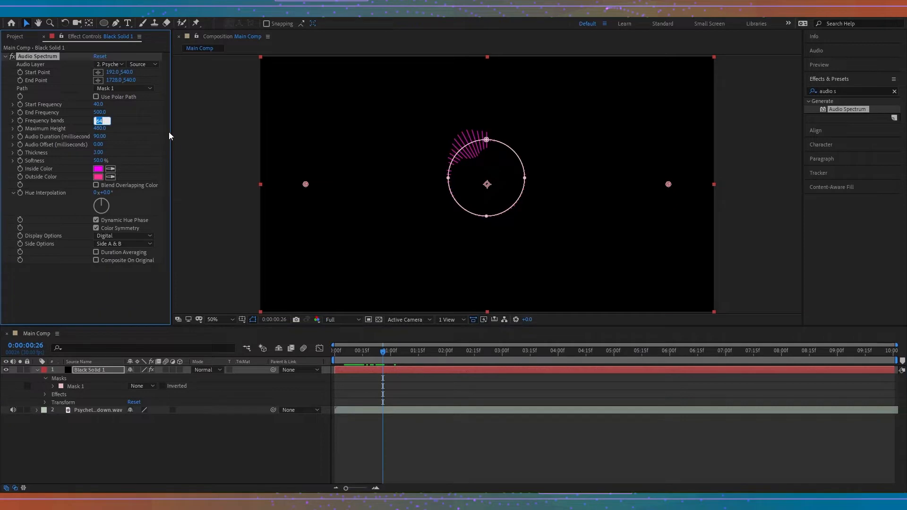
{"action": "type", "text": "150"}
{"action": "key", "text": "Tab"}
{"action": "type", "text": "1500"}
{"action": "key", "text": "Return"}
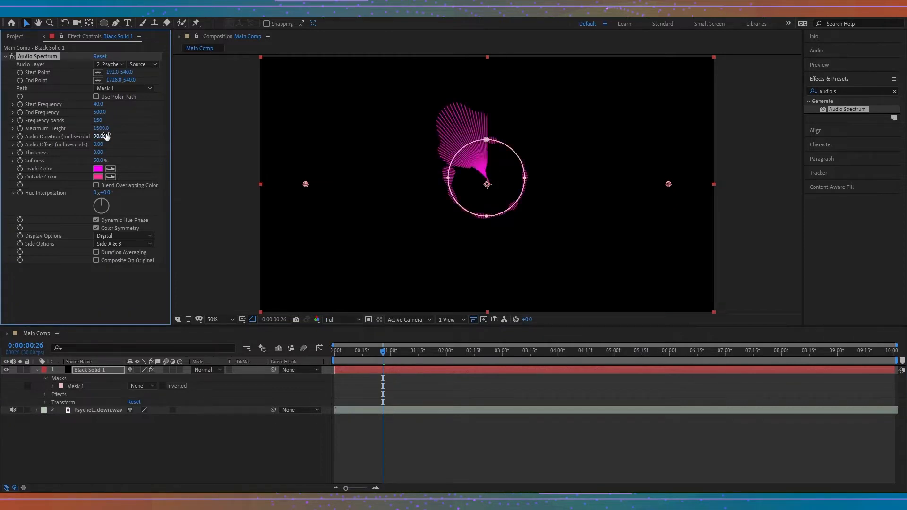
Set the Audio Spectrum's Thickness to 4 and its Softness to 0%
{"action": "left_click", "coordinate": [98, 152]}
{"action": "key", "text": "Tab"}
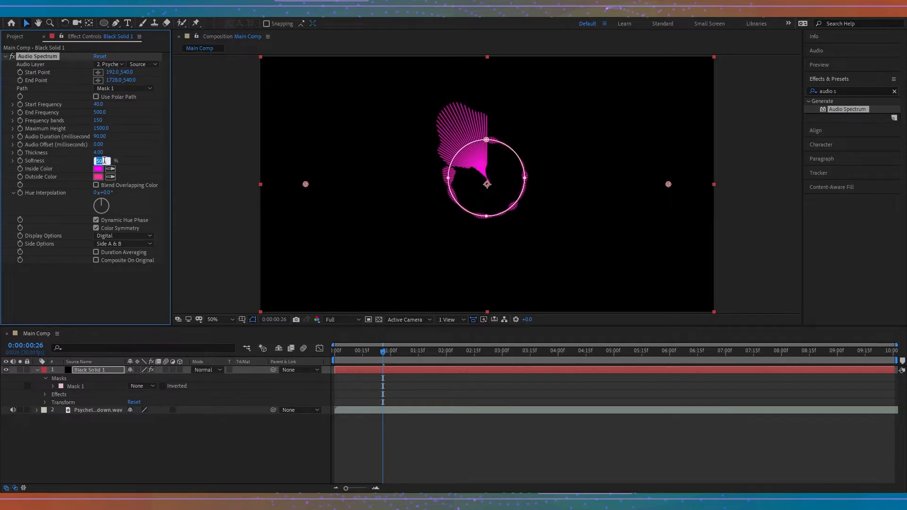
{"action": "type", "text": "0"}
{"action": "key", "text": "Return"}
Change the Audio Spectrum's Inside Color to white (FFFFFF)
{"action": "left_click", "coordinate": [97, 169]}
{"action": "left_click_drag", "start_coordinate": [620, 158], "coordinate": [586, 147]}
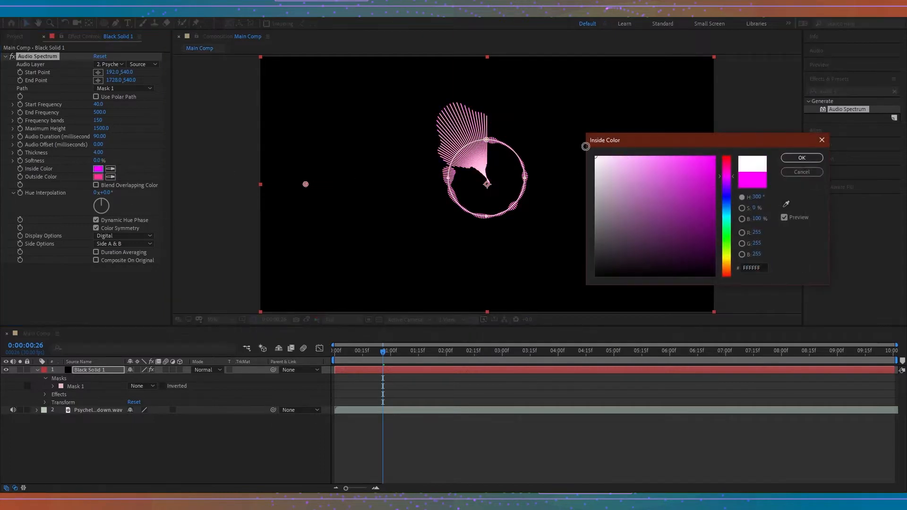
{"action": "left_click", "coordinate": [801, 157]}
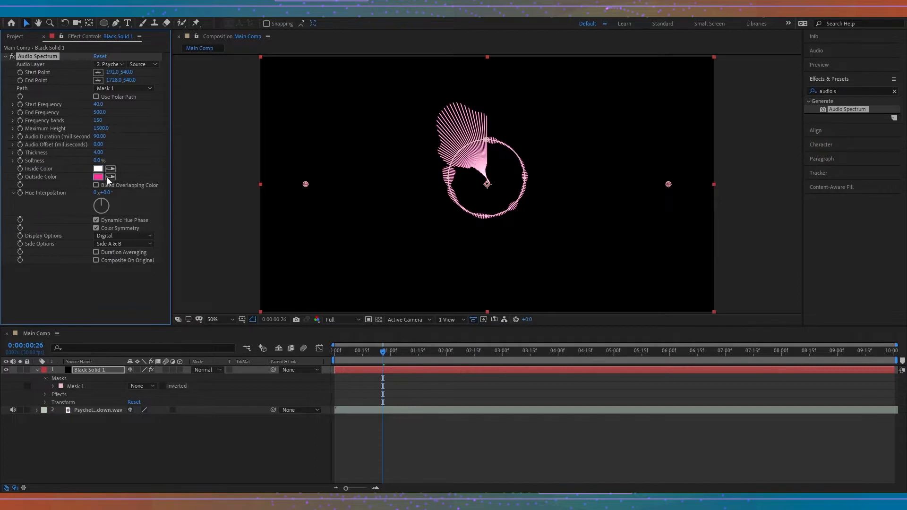
Change the Audio Spectrum's Outside Color to white
{"action": "left_click", "coordinate": [98, 177]}
{"action": "left_click", "coordinate": [588, 155]}
{"action": "left_click", "coordinate": [802, 157]}
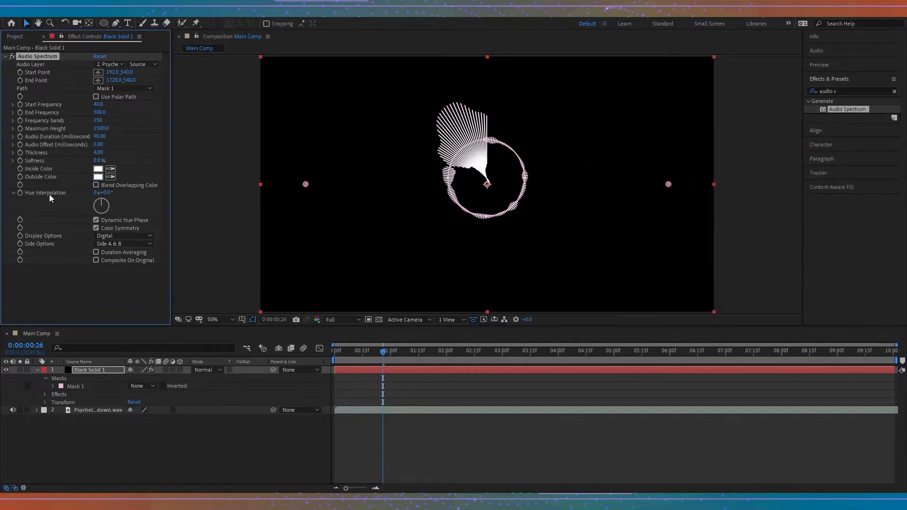
Keep the Audio Spectrum's Display Options at Digital, set its Side Options to Side B, and scrub through the timeline to preview it
{"action": "left_click", "coordinate": [116, 236]}
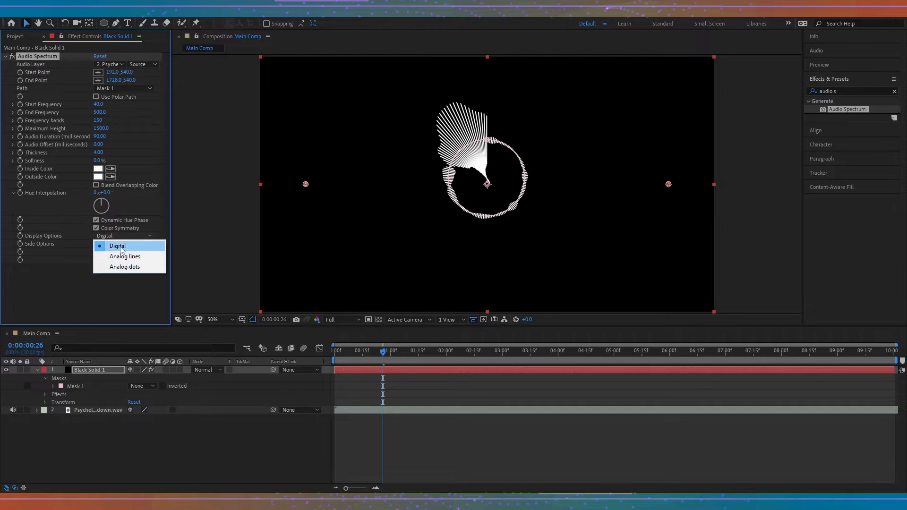
{"action": "left_click", "coordinate": [118, 247]}
{"action": "left_click", "coordinate": [121, 244]}
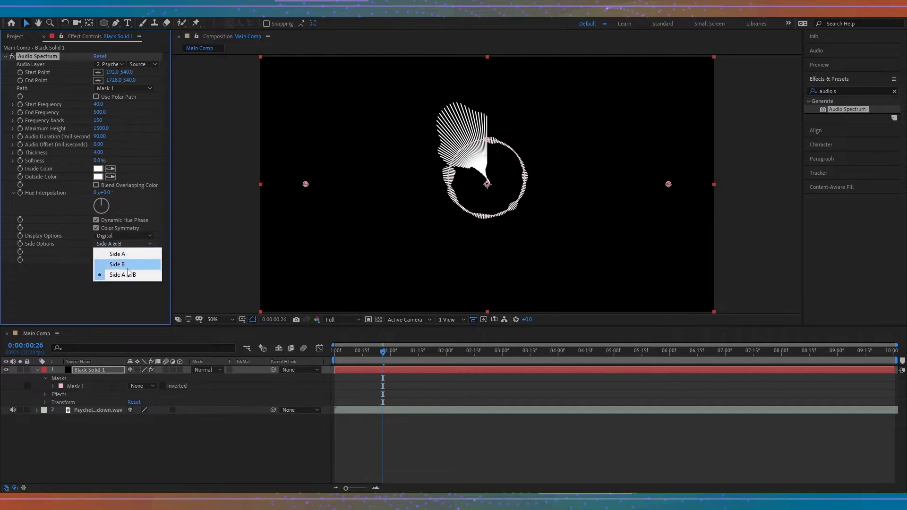
{"action": "left_click", "coordinate": [128, 265]}
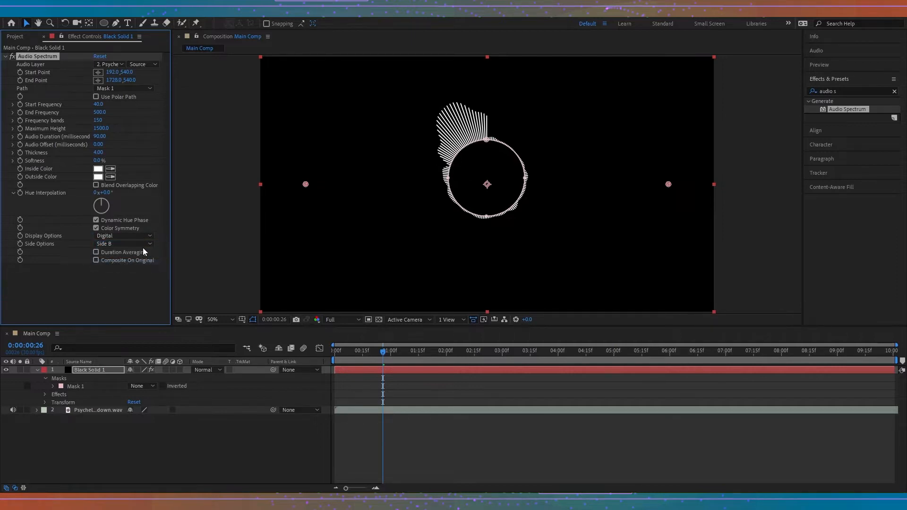
{"action": "left_click_drag", "start_coordinate": [383, 354], "coordinate": [517, 354]}
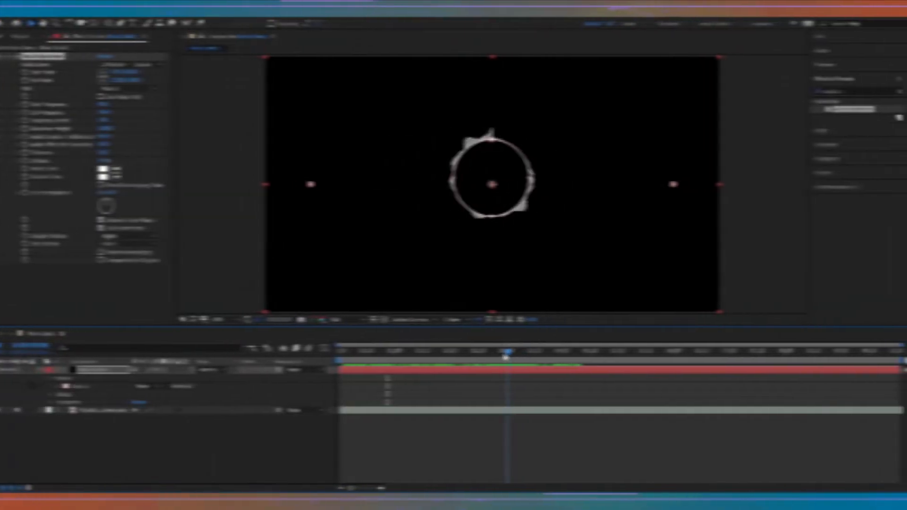
{"action": "left_click_drag", "start_coordinate": [505, 357], "coordinate": [415, 358]}
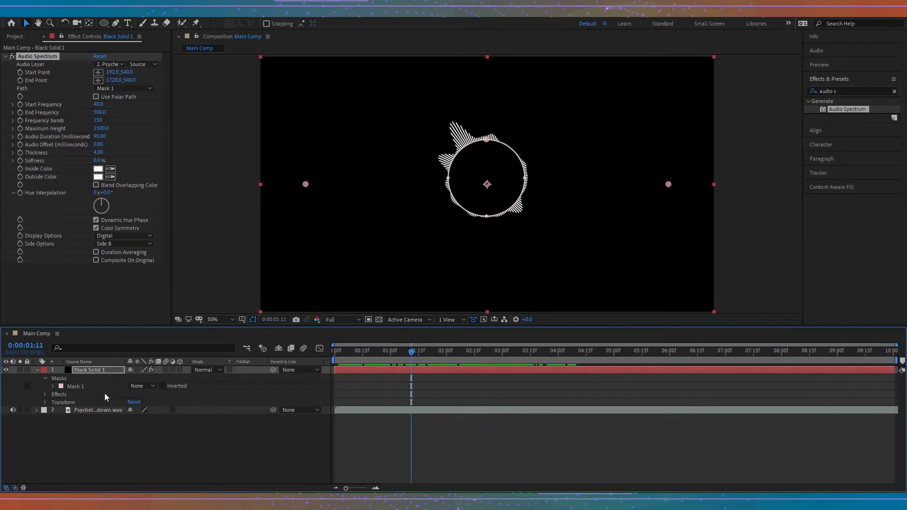
Duplicate Mask 1 on the Black Solid 1 layer
{"action": "left_click", "coordinate": [88, 370]}
{"action": "left_click", "coordinate": [82, 387]}
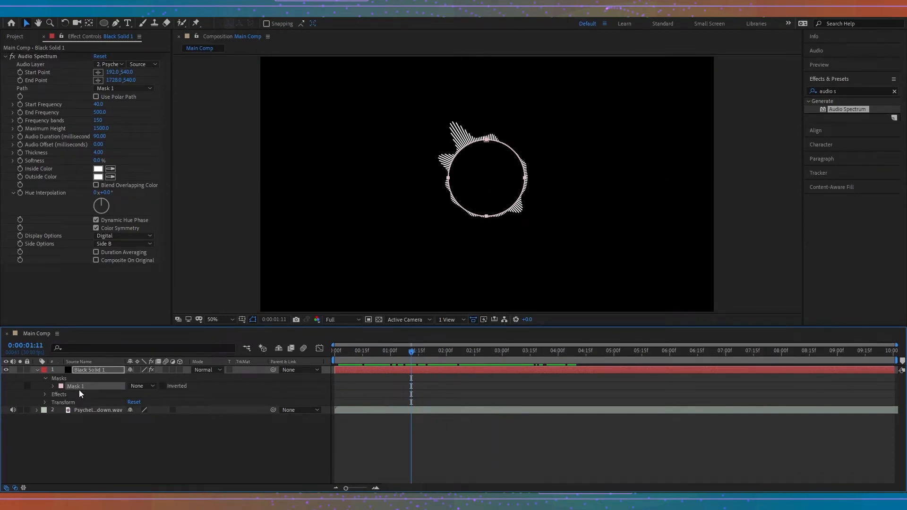
{"action": "key", "text": "ctrl+d"}
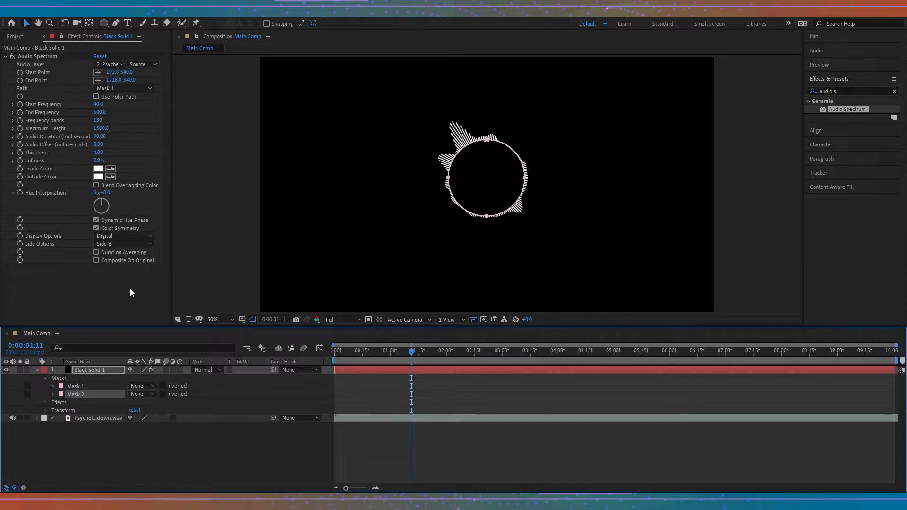
Find the Stroke effect in the Generate category and apply it to the Black Solid 1 layer
{"action": "left_click", "coordinate": [87, 371]}
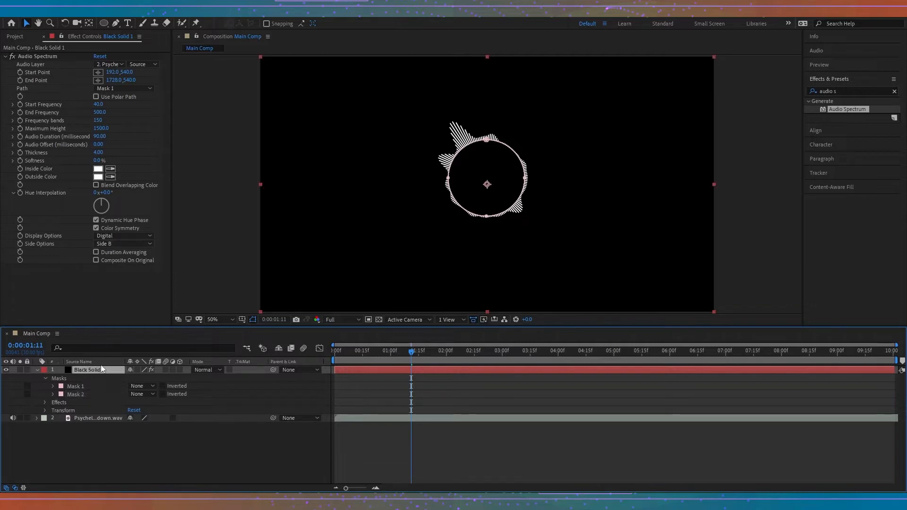
{"action": "left_click", "coordinate": [845, 90]}
{"action": "key", "text": "BackSpace"}
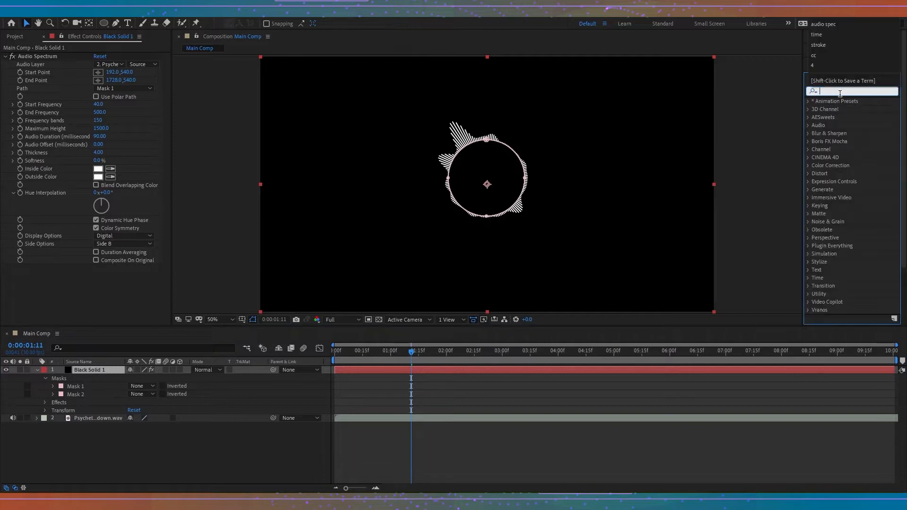
{"action": "type", "text": "strok"}
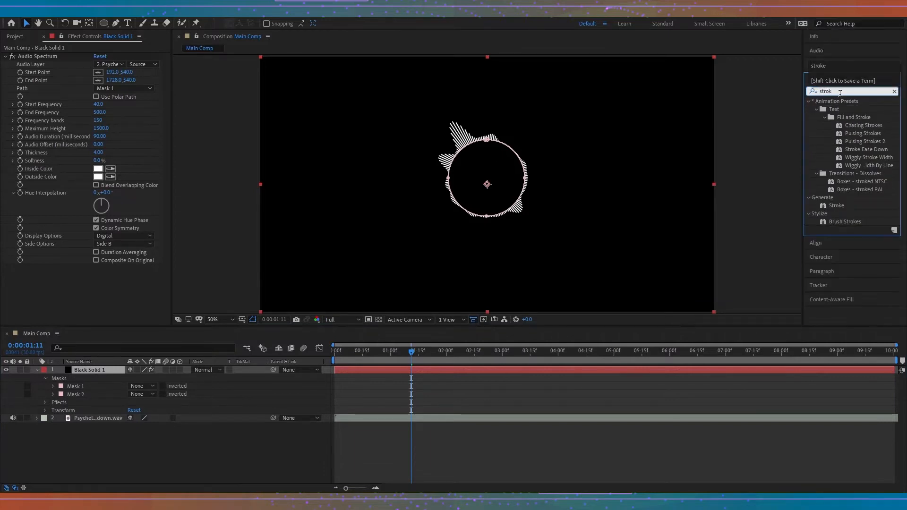
{"action": "left_click_drag", "start_coordinate": [837, 206], "coordinate": [517, 213]}
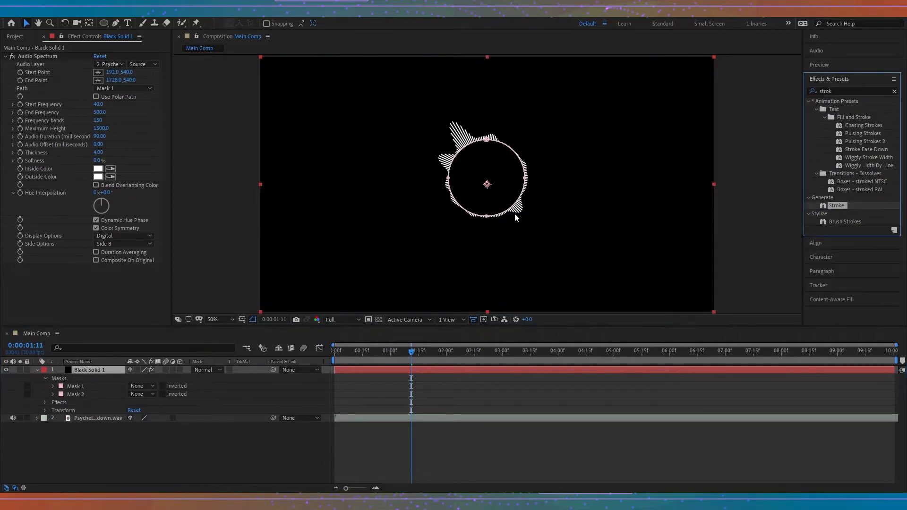
{"action": "scroll", "coordinate": [18, 79], "scroll_direction": "up", "scroll_amount": 2}
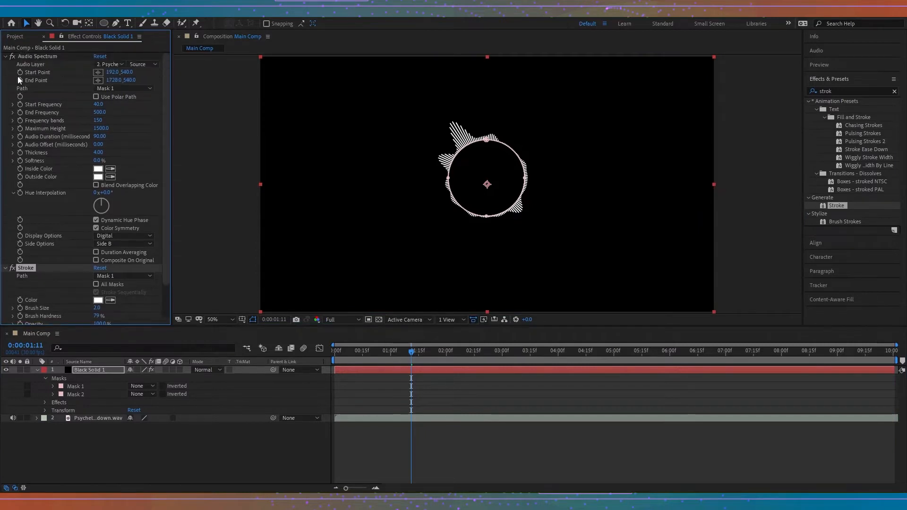
Collapse the Audio Spectrum settings and set the Stroke's Path to Mask 2
{"action": "left_click", "coordinate": [6, 57]}
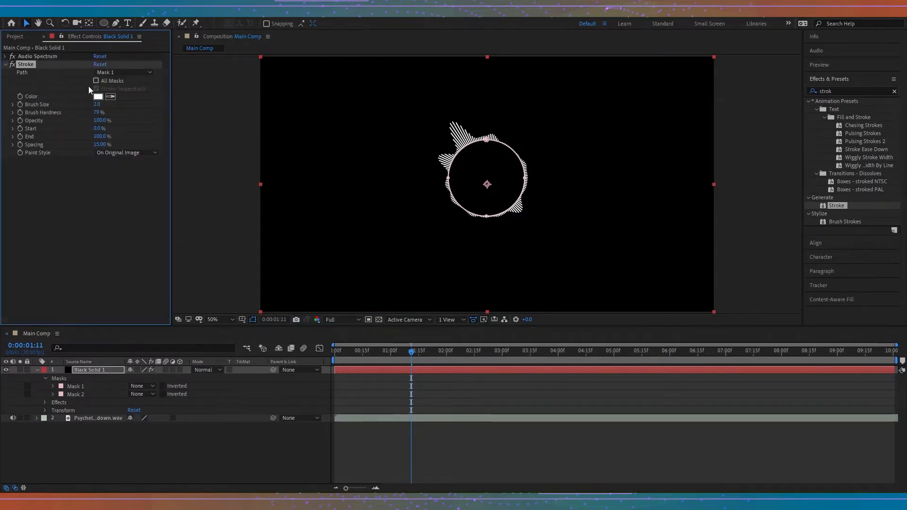
{"action": "left_click", "coordinate": [121, 73]}
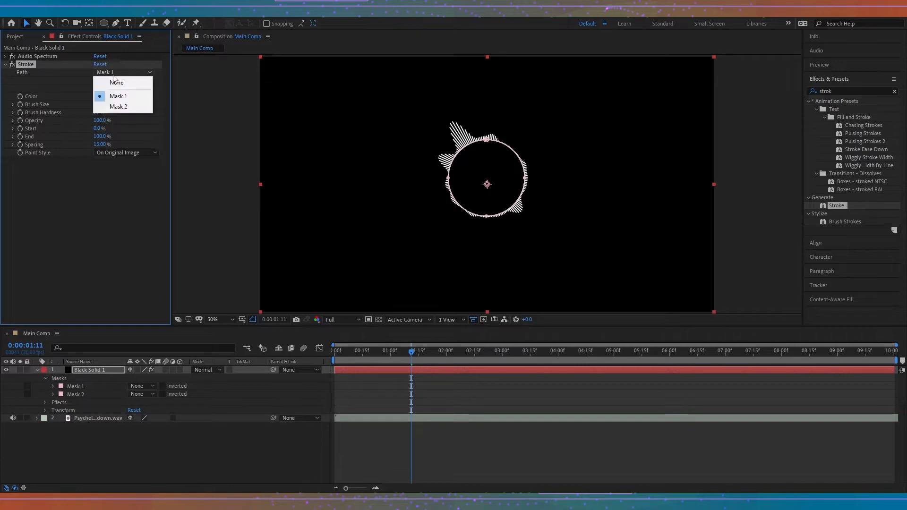
{"action": "left_click", "coordinate": [119, 107]}
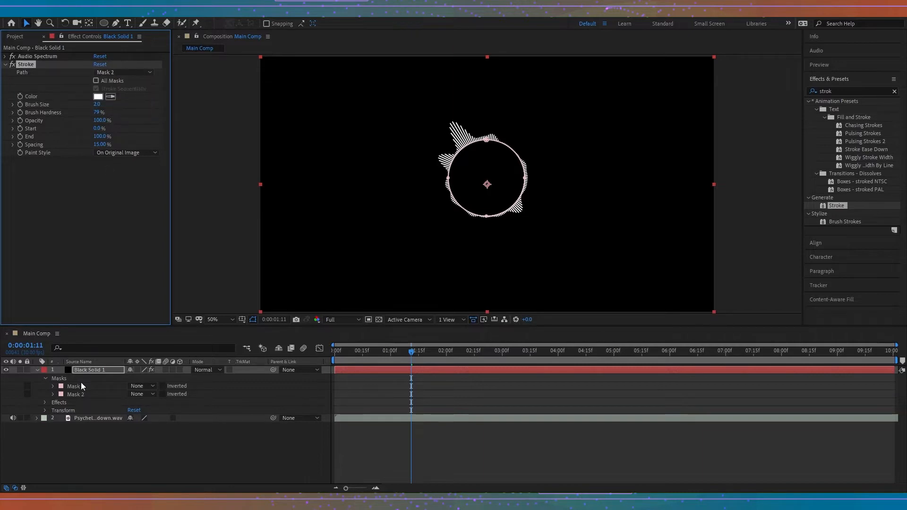
Lock Mask 1 and scale Mask 2 down evenly about its centre so it sits slightly inside the spectrum circle
{"action": "left_click", "coordinate": [81, 394]}
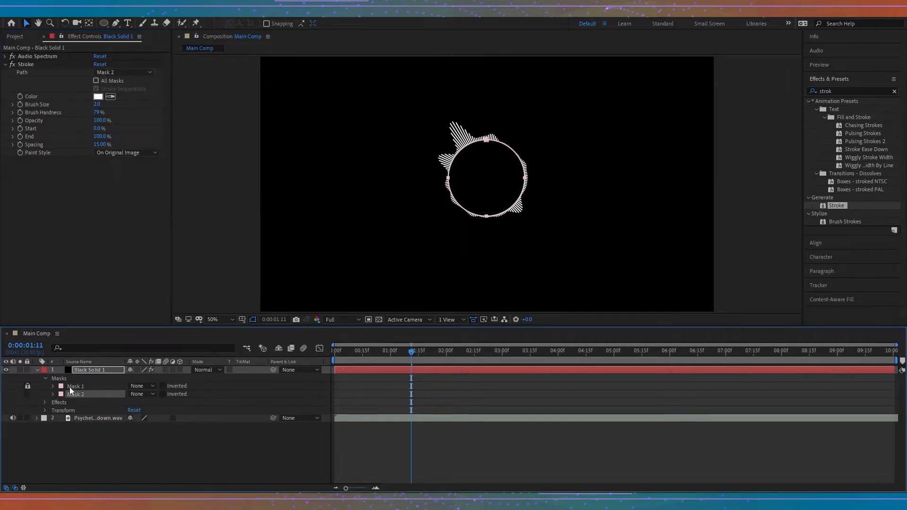
{"action": "double_click", "coordinate": [487, 142]}
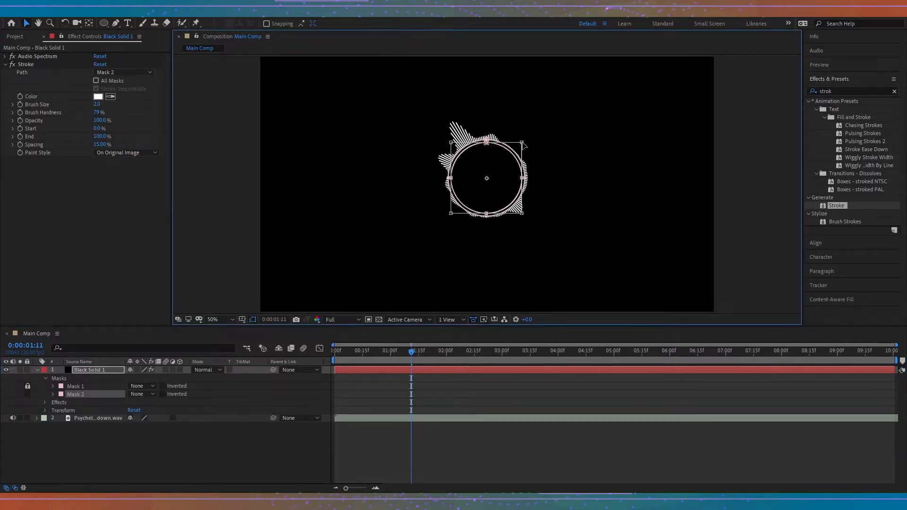
{"action": "left_click_drag", "start_coordinate": [524, 143], "coordinate": [521, 143]}
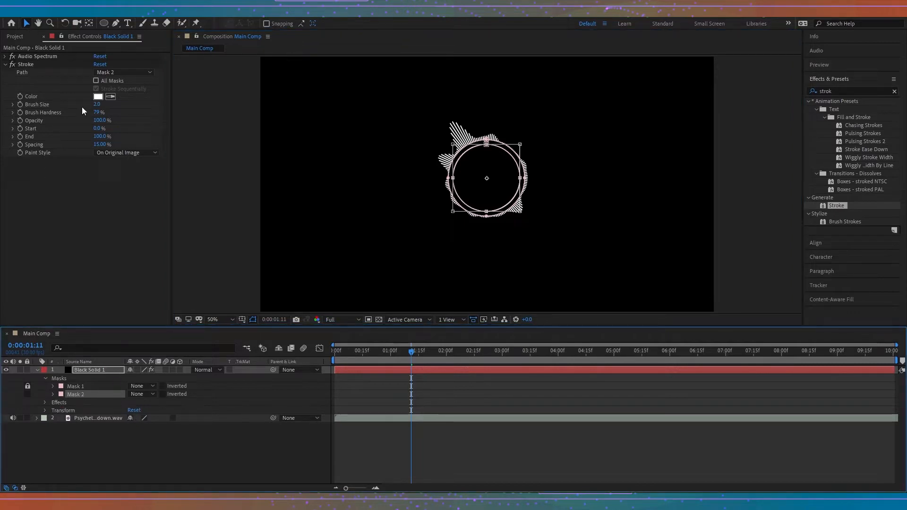
Raise the Stroke's Brush Hardness to 85% and deselect the layer to check the inner ring
{"action": "left_click_drag", "start_coordinate": [101, 112], "coordinate": [102, 113]}
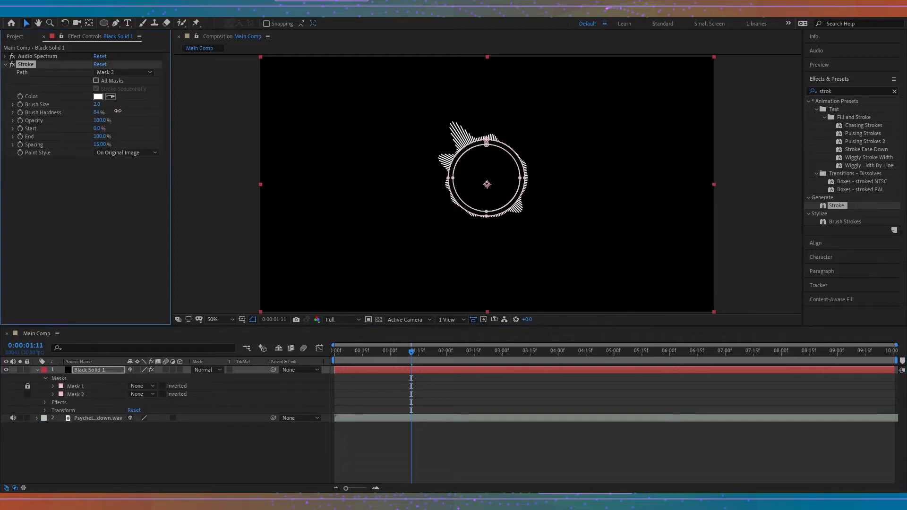
{"action": "left_click", "coordinate": [550, 246]}
{"action": "left_click", "coordinate": [520, 446]}
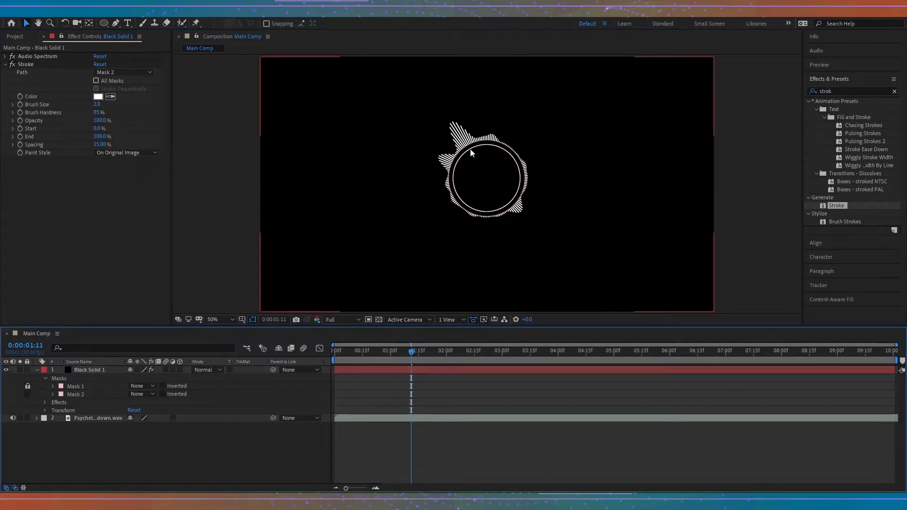
Duplicate Mask 2 on the solid, then select the original Mask 2
{"action": "left_click", "coordinate": [82, 394]}
{"action": "key", "text": "ctrl+d"}
{"action": "left_click", "coordinate": [82, 395]}
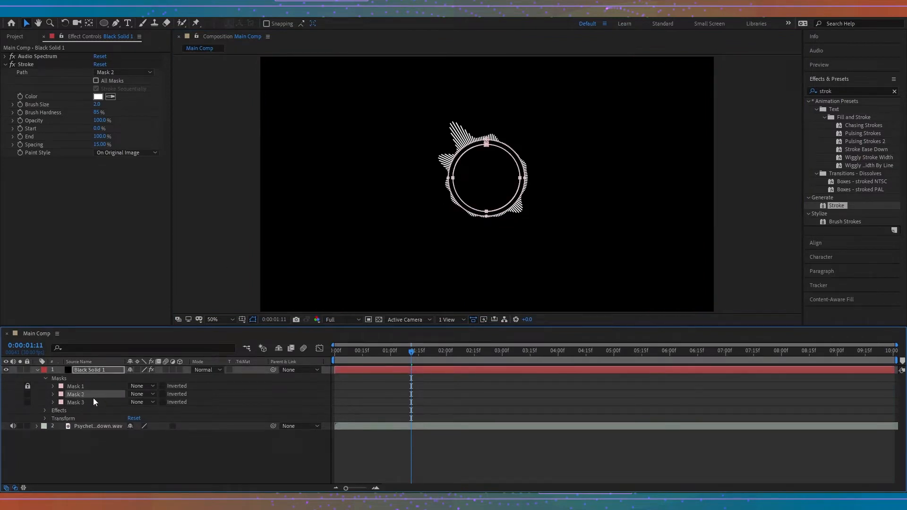
Set the Stroke's Brush Size to 6
{"action": "left_click_drag", "start_coordinate": [98, 105], "coordinate": [121, 105]}
{"action": "left_click", "coordinate": [99, 105]}
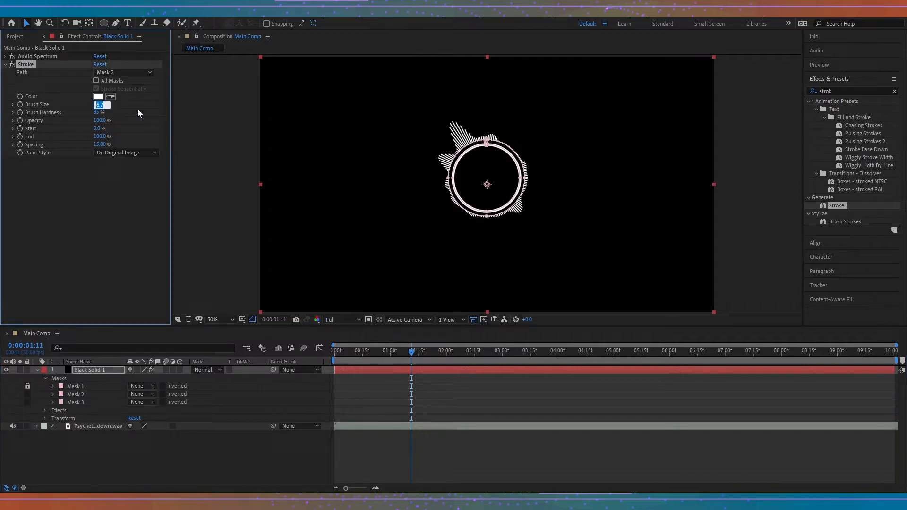
{"action": "type", "text": "6"}
{"action": "key", "text": "Return"}
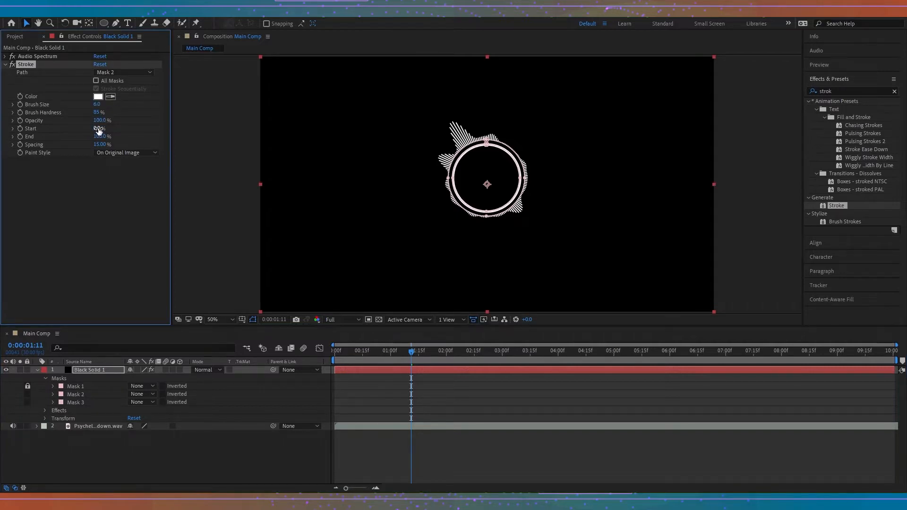
Set the Stroke's Start to 100% and add a keyframe for it at the first frame of the composition
{"action": "left_click_drag", "start_coordinate": [99, 131], "coordinate": [149, 130]}
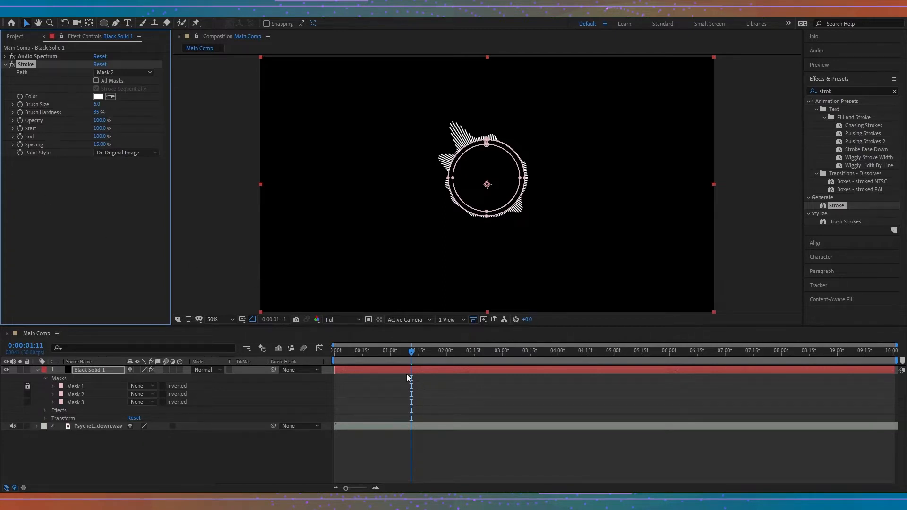
{"action": "left_click_drag", "start_coordinate": [409, 353], "coordinate": [330, 355]}
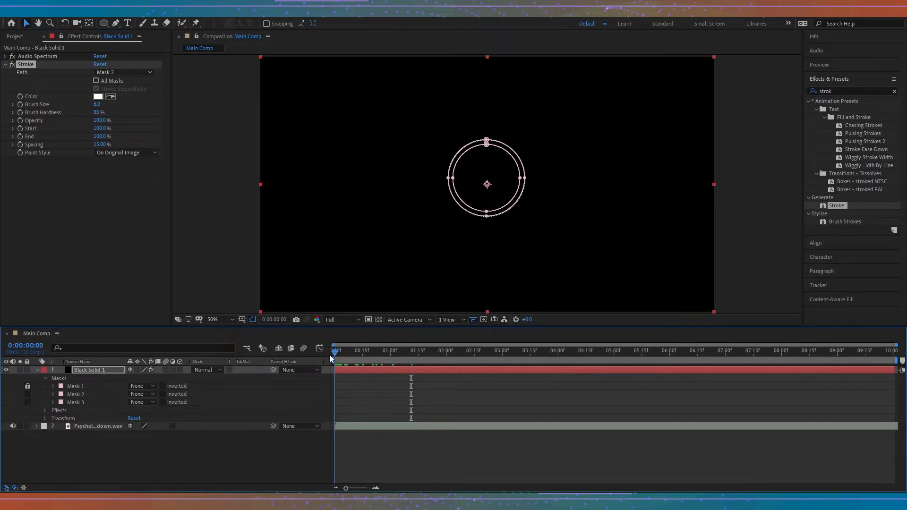
{"action": "left_click", "coordinate": [20, 129]}
Keyframe the Stroke's Start at 0% at 0:00:10:00 and scrub from the beginning to preview the animation
{"action": "left_click_drag", "start_coordinate": [342, 351], "coordinate": [893, 350]}
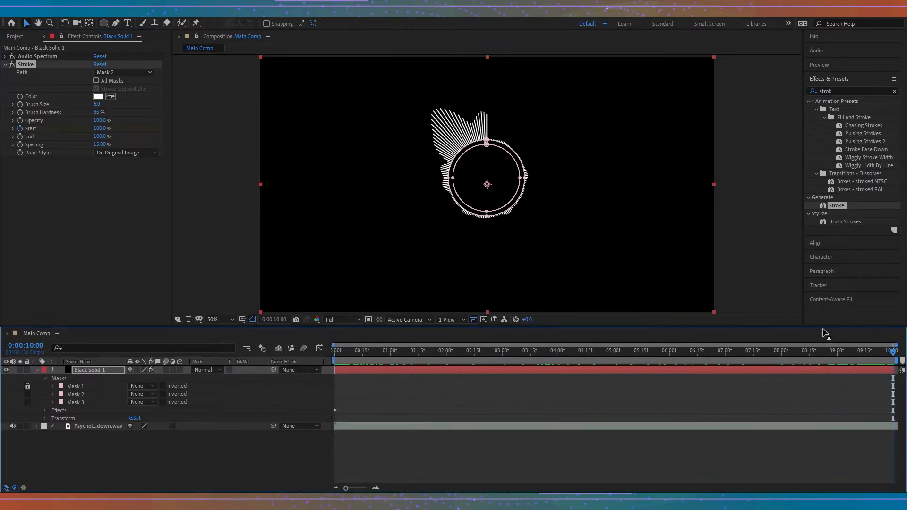
{"action": "left_click_drag", "start_coordinate": [99, 128], "coordinate": [60, 129]}
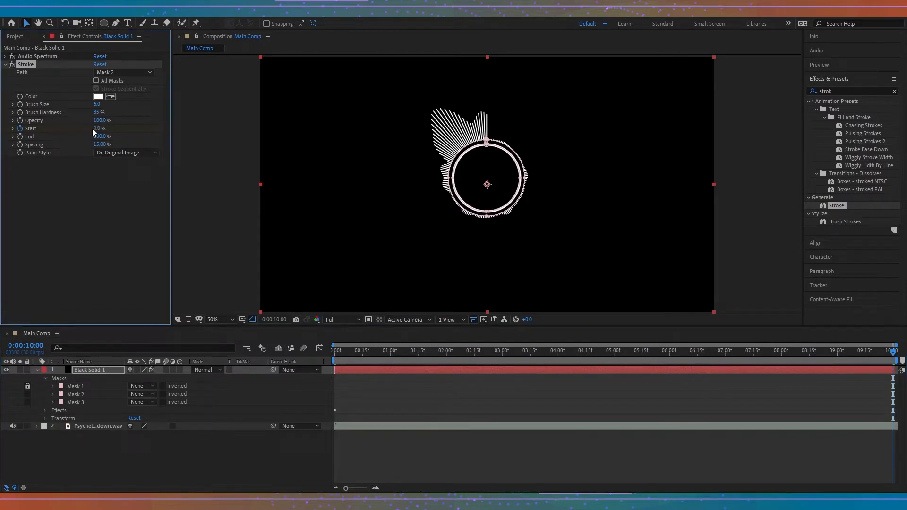
{"action": "key", "text": "Home"}
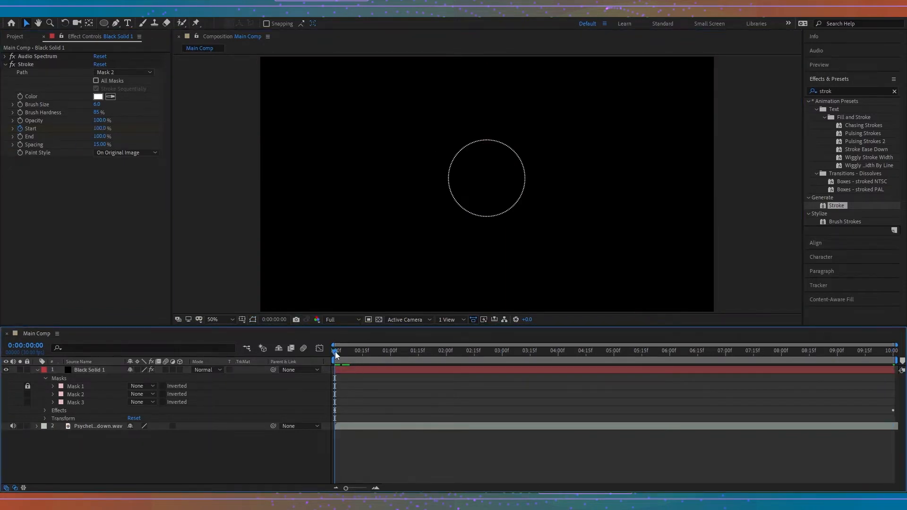
{"action": "mouse_move", "coordinate": [335, 351]}
{"action": "left_mouse_down"}
{"action": "mouse_move", "coordinate": [597, 351]}
{"action": "mouse_move", "coordinate": [688, 334]}
{"action": "mouse_move", "coordinate": [895, 331]}
{"action": "mouse_move", "coordinate": [358, 338]}
{"action": "left_mouse_up"}
Apply a second Stroke effect to the Black Solid 1 layer and set its Path to Mask 3
{"action": "left_click", "coordinate": [62, 387]}
{"action": "left_click", "coordinate": [64, 251]}
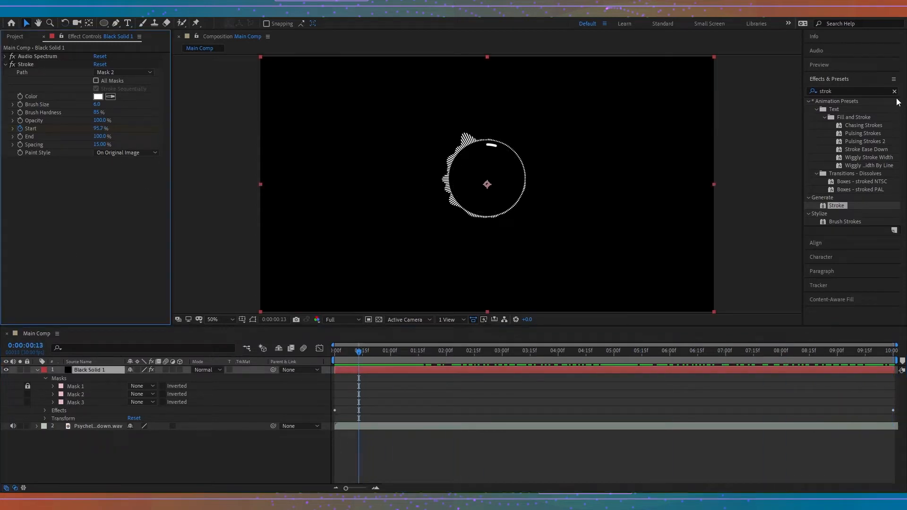
{"action": "double_click", "coordinate": [836, 205]}
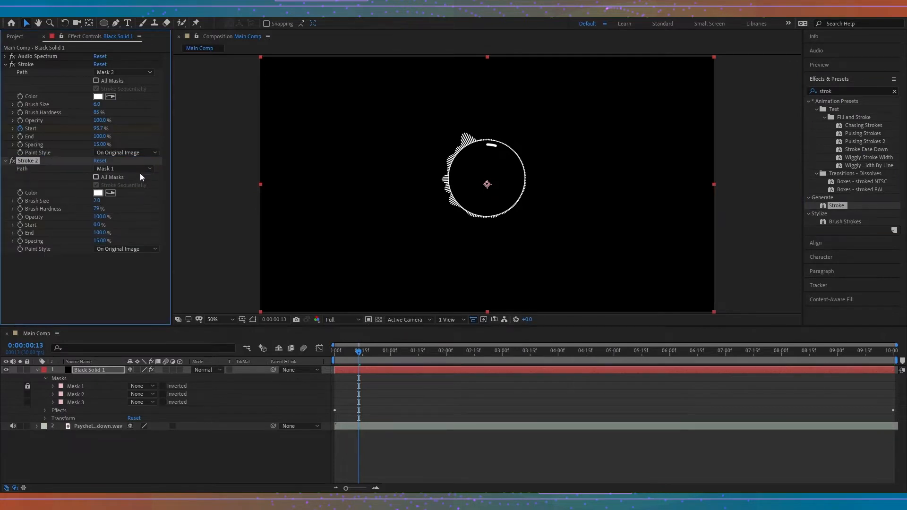
{"action": "left_click", "coordinate": [140, 170]}
{"action": "left_click", "coordinate": [130, 214]}
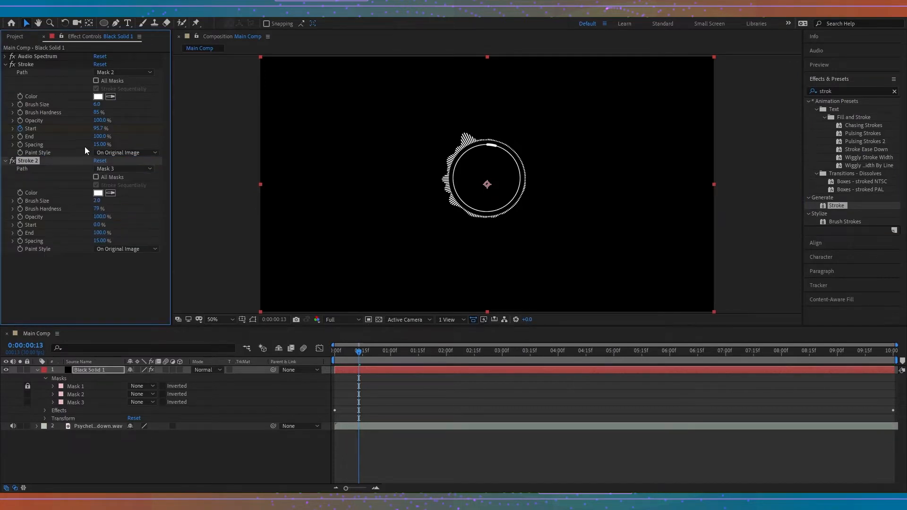
Set the Spacing of both Stroke effects to 0%
{"action": "left_click", "coordinate": [99, 145]}
{"action": "type", "text": "0"}
{"action": "key", "text": "Return"}
{"action": "left_click_drag", "start_coordinate": [99, 242], "coordinate": [64, 242]}
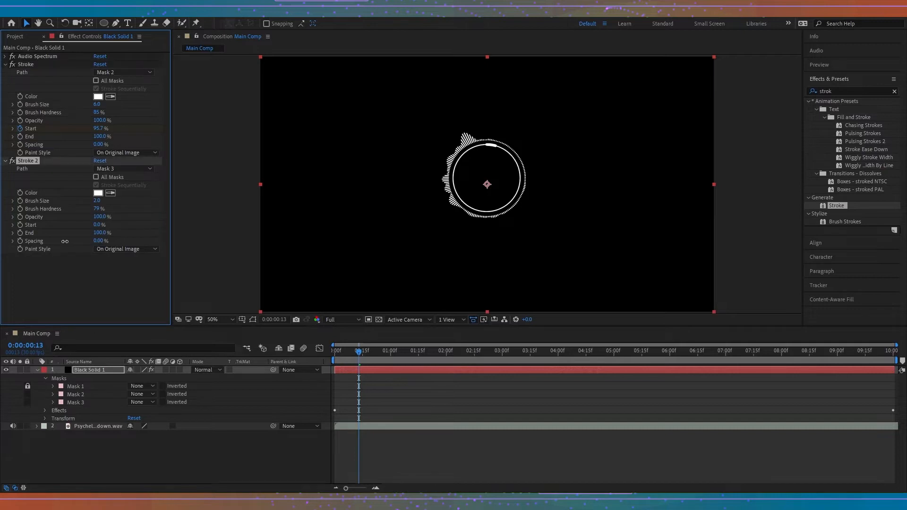
Set the second Stroke effect's Brush Hardness to 100% and scrub the timeline to preview the rings
{"action": "left_click", "coordinate": [5, 161]}
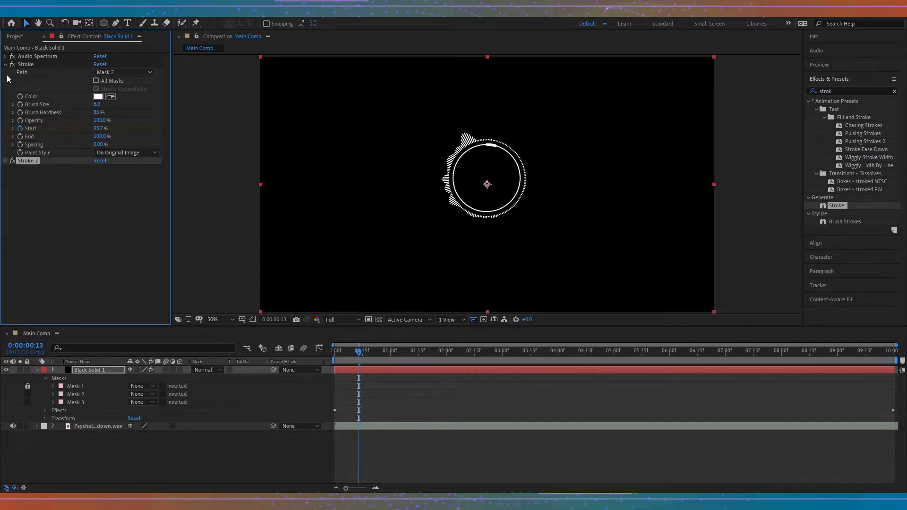
{"action": "left_click", "coordinate": [5, 65]}
{"action": "left_click", "coordinate": [5, 72]}
{"action": "left_click", "coordinate": [99, 120]}
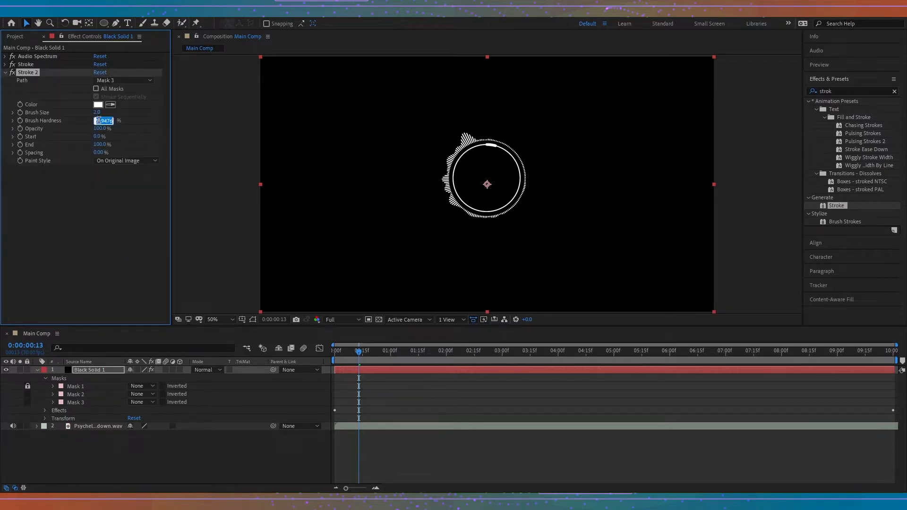
{"action": "type", "text": "100"}
{"action": "key", "text": "Return"}
{"action": "mouse_move", "coordinate": [359, 350]}
{"action": "left_mouse_down"}
{"action": "mouse_move", "coordinate": [325, 361]}
{"action": "mouse_move", "coordinate": [853, 373]}
{"action": "left_mouse_up"}
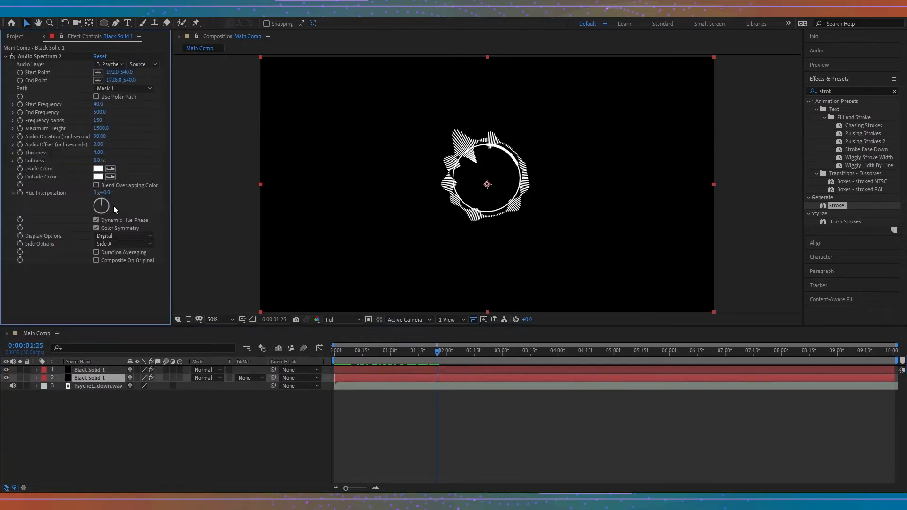
Change the Side Options of the Audio Spectrum 2 effect on the lower Black Solid 1 layer
{"action": "left_click", "coordinate": [124, 244]}
{"action": "left_click", "coordinate": [108, 246]}
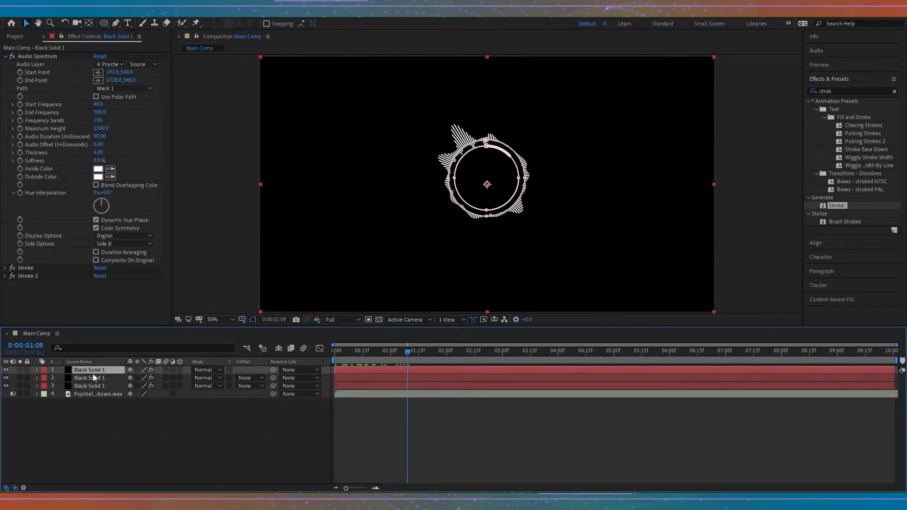
{"action": "key", "text": "Delete"}
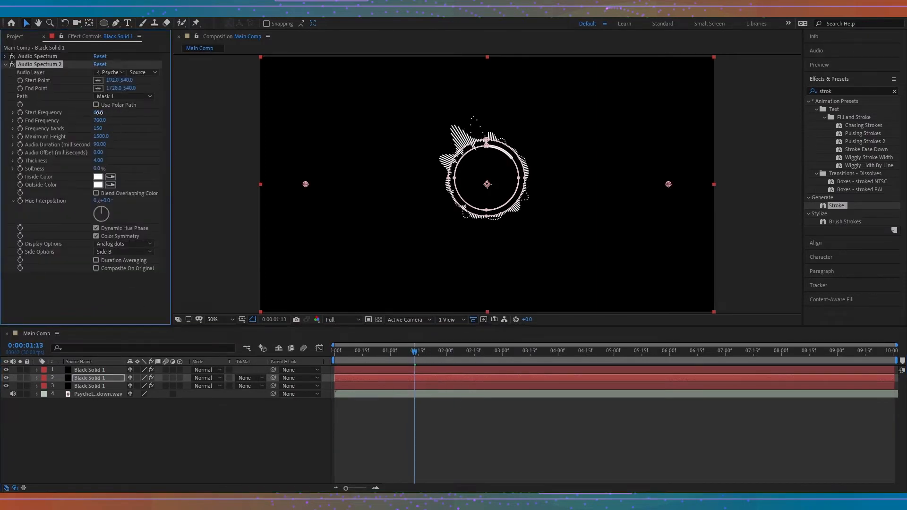
Set the End Frequency of the Audio Spectrum 2 effect on the middle Black Solid 1 layer to 700
{"action": "left_click", "coordinate": [99, 120]}
{"action": "type", "text": "700"}
{"action": "key", "text": "Return"}
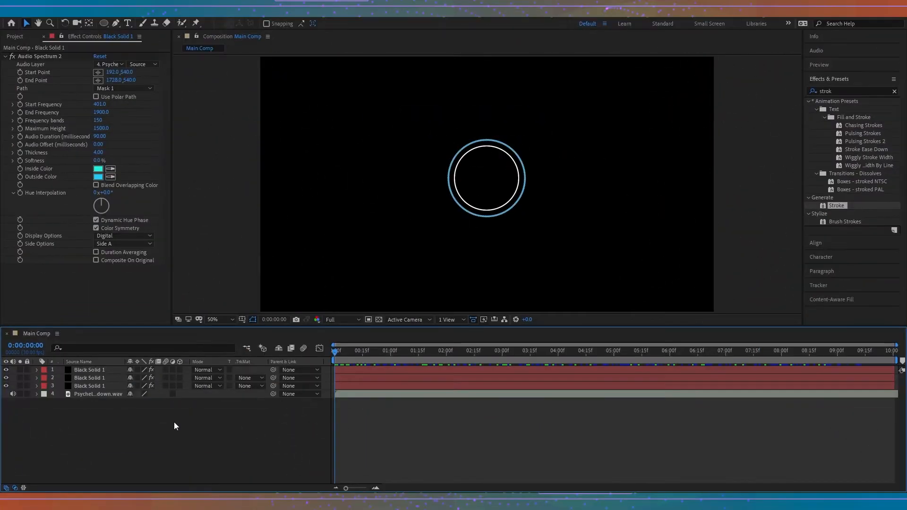
Create a new text layer in Main Comp containing the text 0 and select it
{"action": "right_click", "coordinate": [174, 421]}
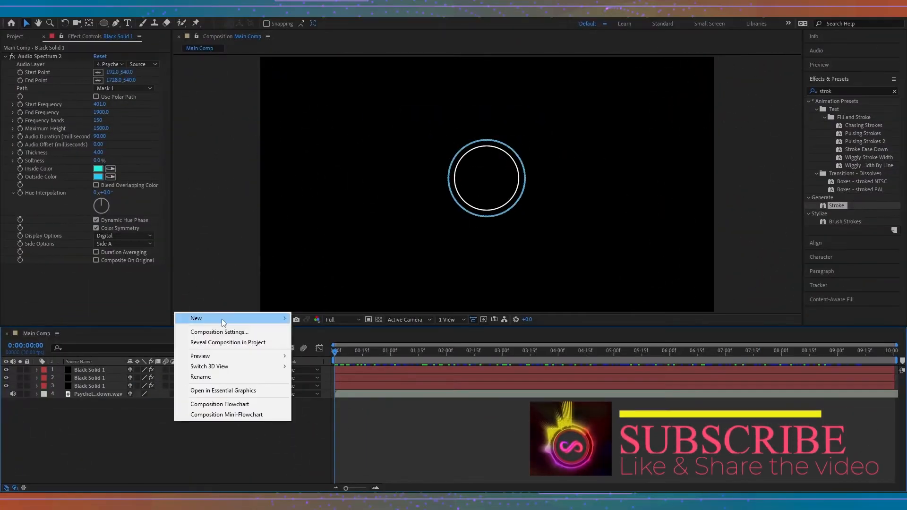
{"action": "mouse_move", "coordinate": [191, 317]}
{"action": "left_click", "coordinate": [355, 321]}
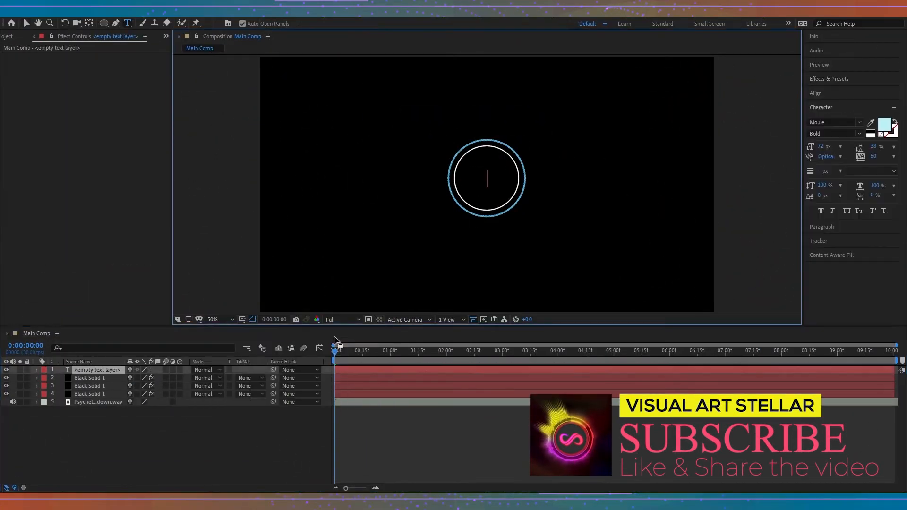
{"action": "type", "text": "0"}
{"action": "left_click", "coordinate": [91, 370]}
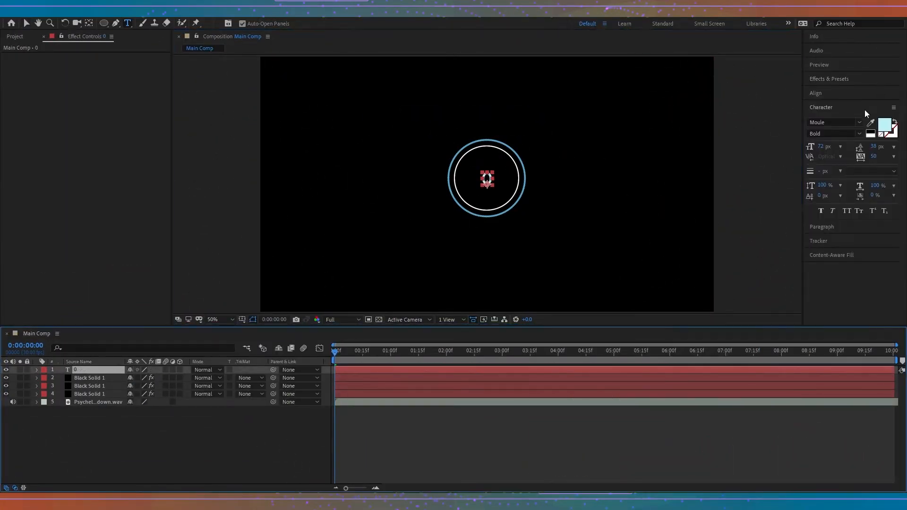
Find the Slider Control effect by searching for "slider" and apply it to the 0 text layer
{"action": "left_click", "coordinate": [834, 80]}
{"action": "left_click", "coordinate": [834, 91]}
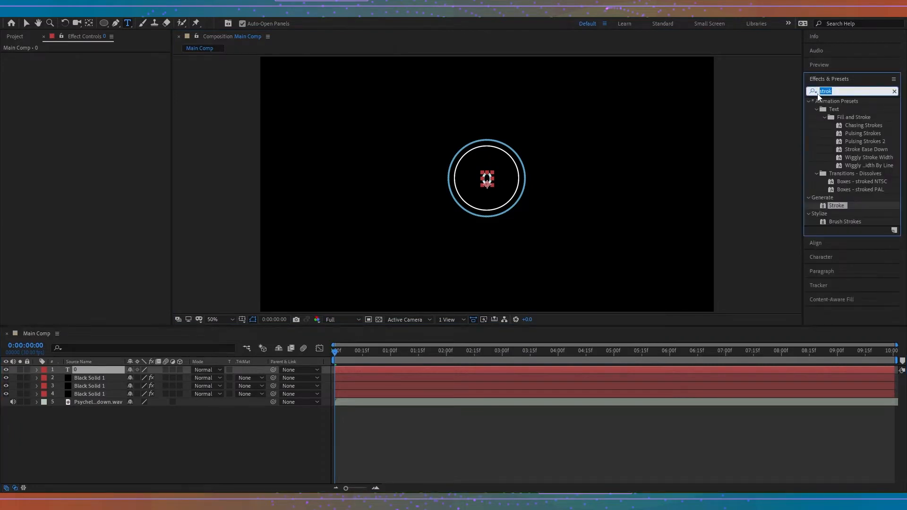
{"action": "type", "text": "slider"}
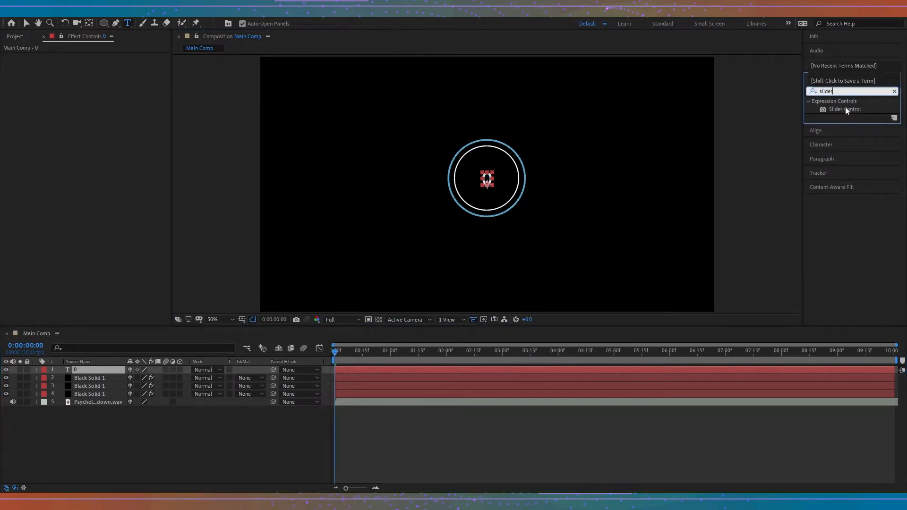
{"action": "left_click_drag", "start_coordinate": [845, 109], "coordinate": [85, 369]}
{"action": "key", "text": "v"}
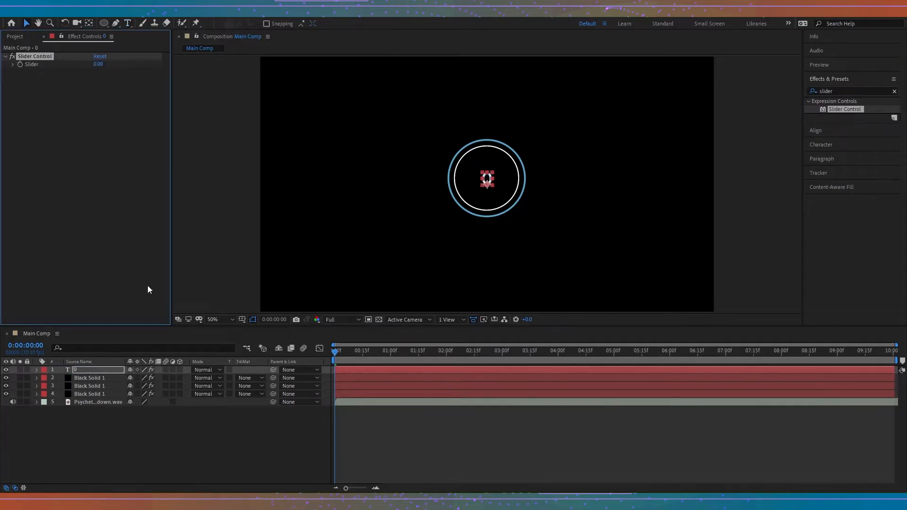
Add an expression to the text layer's Source Text and link it to the Slider Control's Slider
{"action": "left_click", "coordinate": [36, 370]}
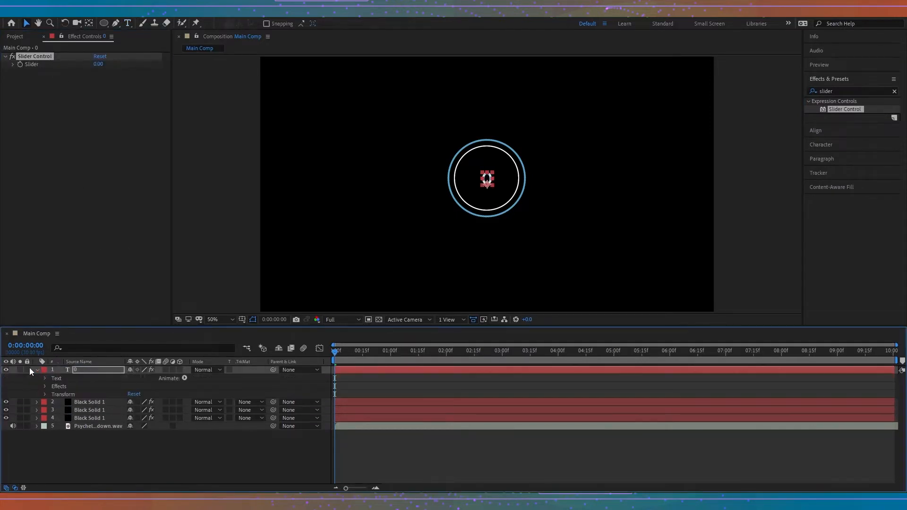
{"action": "left_click", "coordinate": [45, 378]}
{"action": "left_click", "coordinate": [61, 386], "text": "alt"}
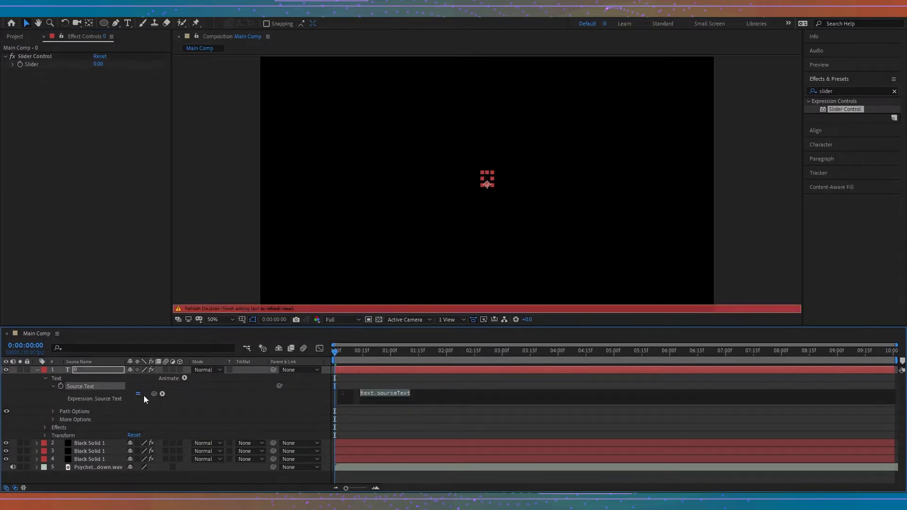
{"action": "left_click_drag", "start_coordinate": [154, 393], "coordinate": [33, 64]}
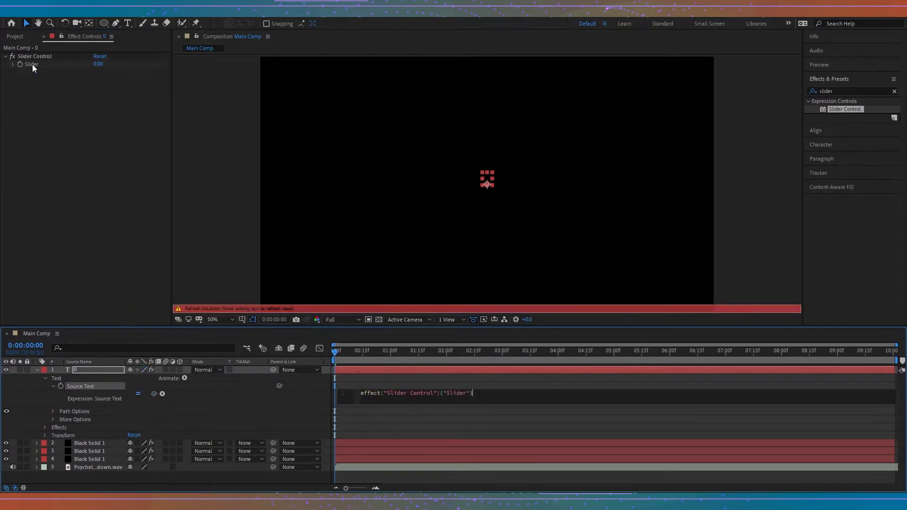
Switch to Notepad, copy the whole Clock Script.txt, and replace the text layer's Source Text expression with it
{"action": "key", "text": "alt+Tab"}
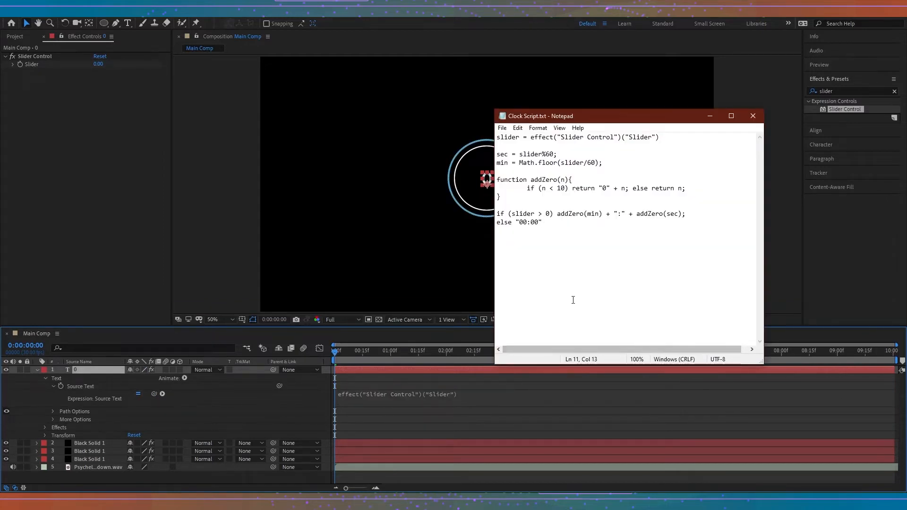
{"action": "key", "text": "ctrl+a"}
{"action": "right_click", "coordinate": [538, 144]}
{"action": "left_click", "coordinate": [556, 169]}
{"action": "left_click", "coordinate": [364, 395]}
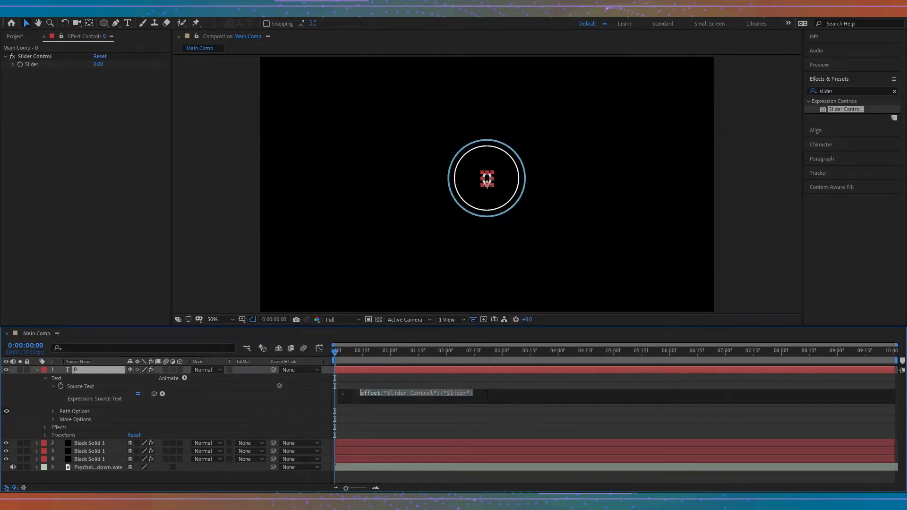
{"action": "key", "text": "ctrl+v"}
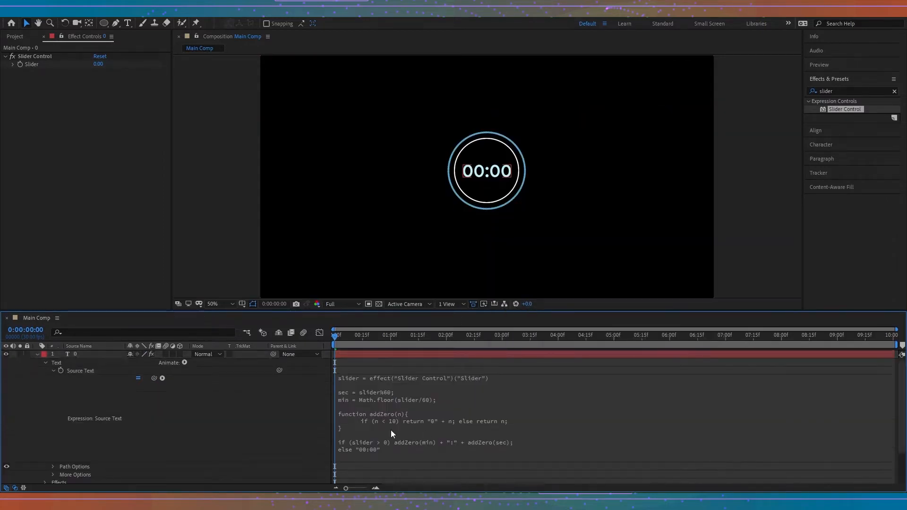
Add an expression to the text layer's Slider Control Slider property and enter time
{"action": "scroll", "coordinate": [390, 430], "scroll_direction": "down", "scroll_amount": 2}
{"action": "left_click", "coordinate": [45, 440]}
{"action": "scroll", "coordinate": [78, 434], "scroll_direction": "down", "scroll_amount": 2}
{"action": "left_click", "coordinate": [54, 423]}
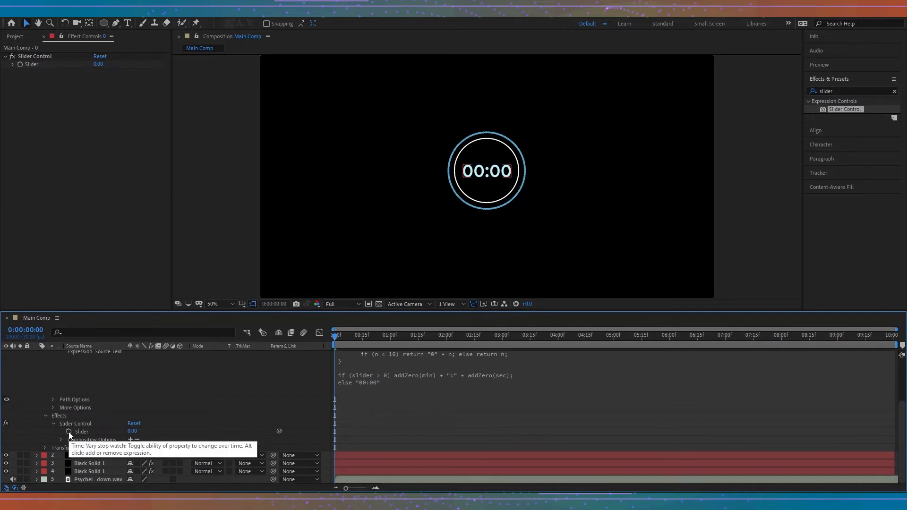
{"action": "left_click", "coordinate": [69, 432], "text": "alt"}
{"action": "type", "text": "time"}
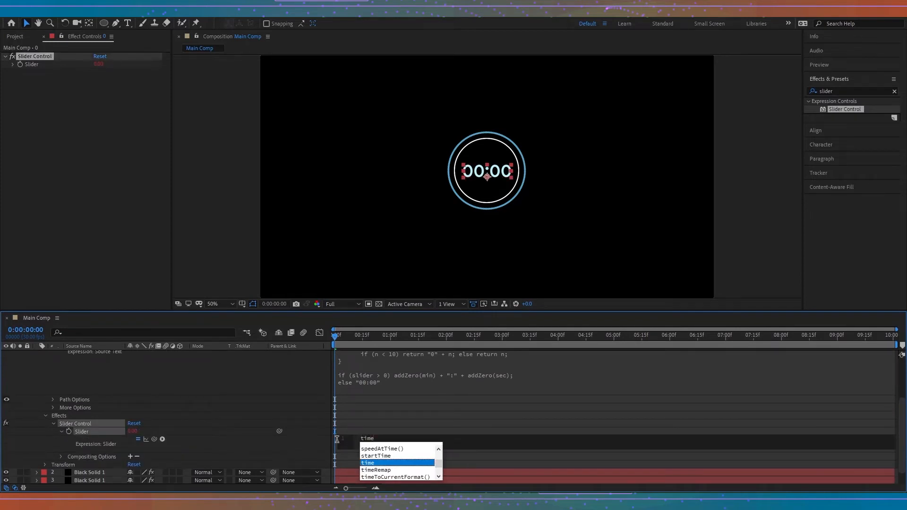
{"action": "left_click", "coordinate": [376, 463]}
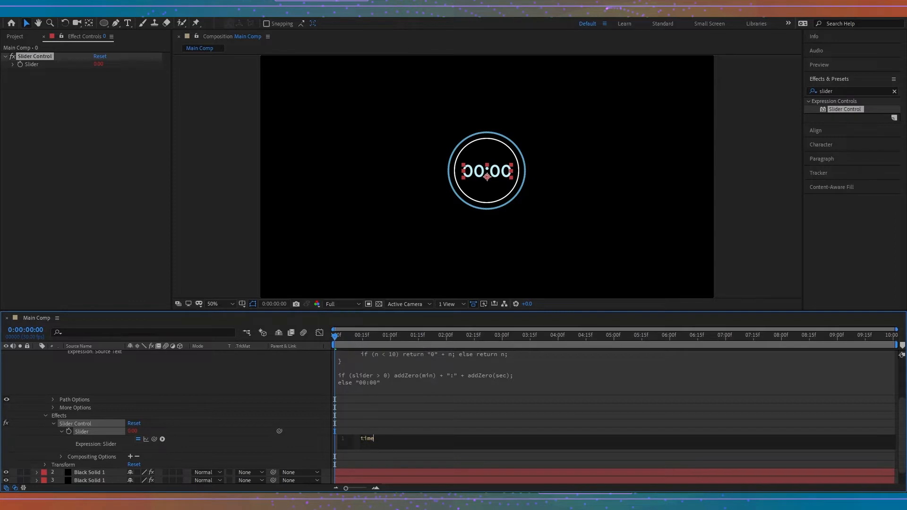
Wrap time in a floor function so the Slider expression reads Math.floor(time), and apply it
{"action": "key", "text": "Home"}
{"action": "type", "text": "Math.f"}
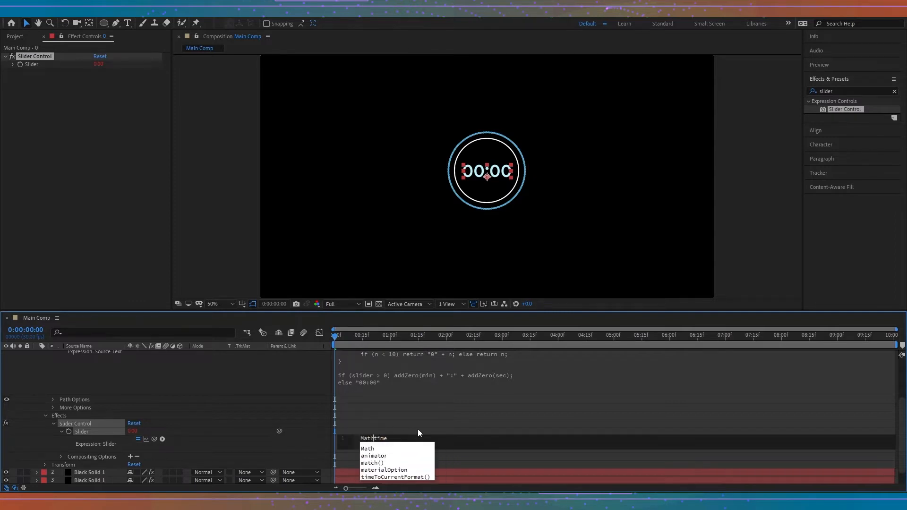
{"action": "type", "text": "loor"}
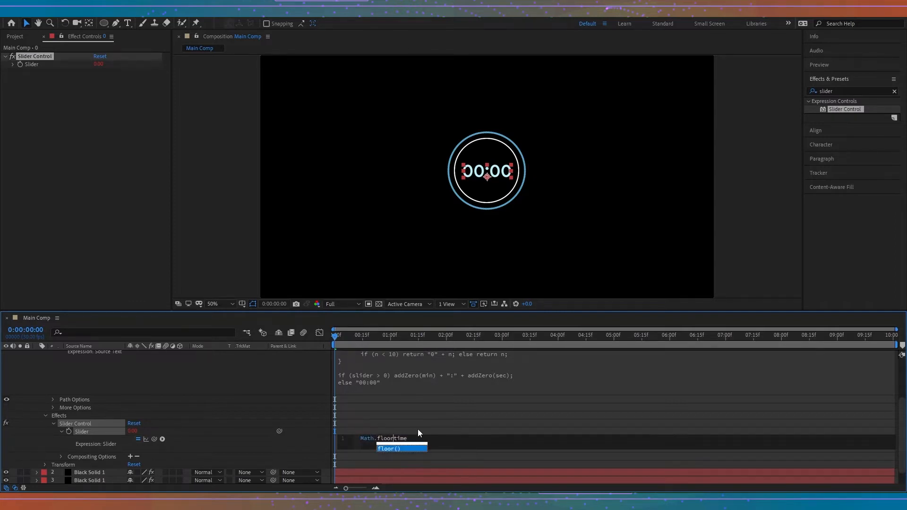
{"action": "type", "text": "("}
{"action": "double_click", "coordinate": [408, 440]}
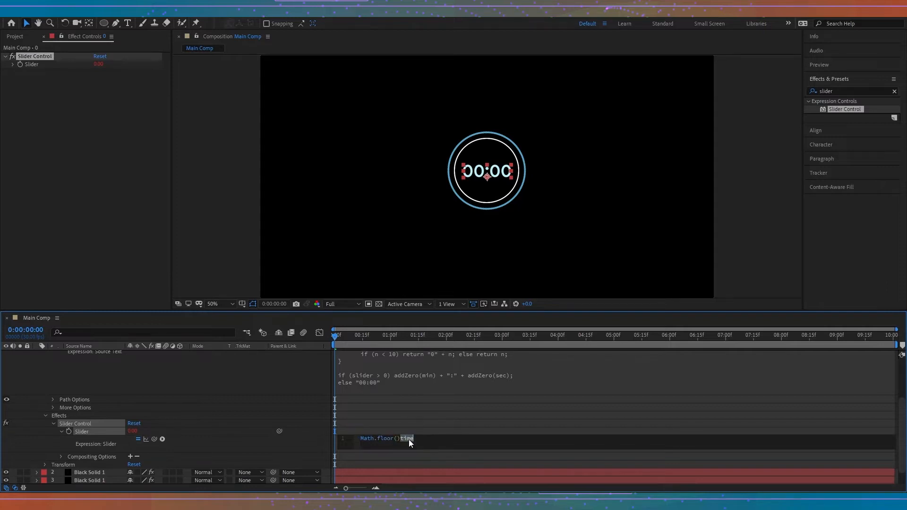
{"action": "key", "text": "ctrl+x"}
{"action": "left_click", "coordinate": [397, 440]}
{"action": "key", "text": "ctrl+v"}
{"action": "left_click", "coordinate": [424, 441]}
{"action": "left_click", "coordinate": [428, 433]}
Collapse the text layer's properties and rename the layer Clock Timer
{"action": "scroll", "coordinate": [126, 420], "scroll_direction": "up", "scroll_amount": 3}
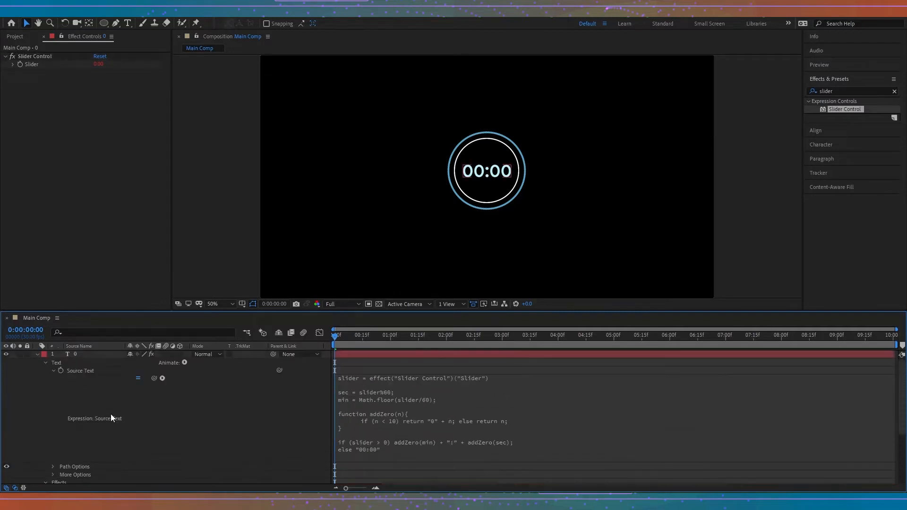
{"action": "left_click", "coordinate": [37, 355]}
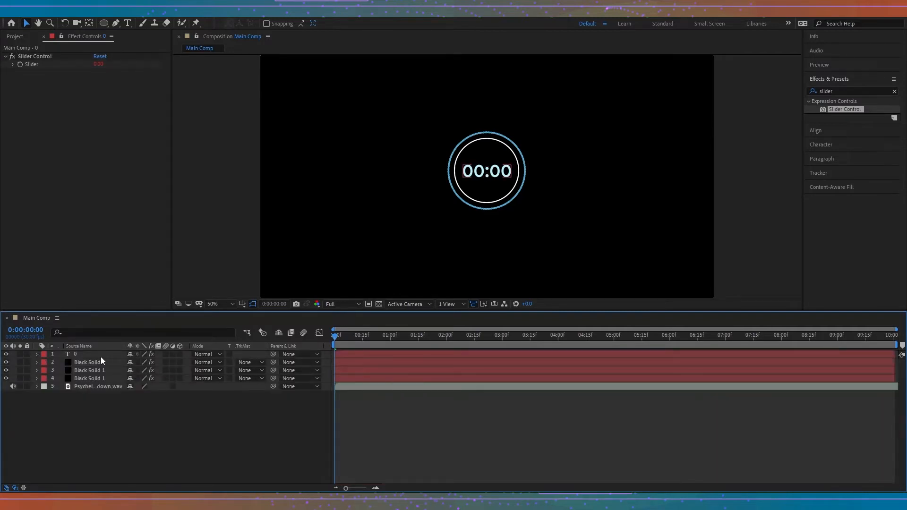
{"action": "right_click", "coordinate": [78, 355]}
{"action": "left_click", "coordinate": [94, 339]}
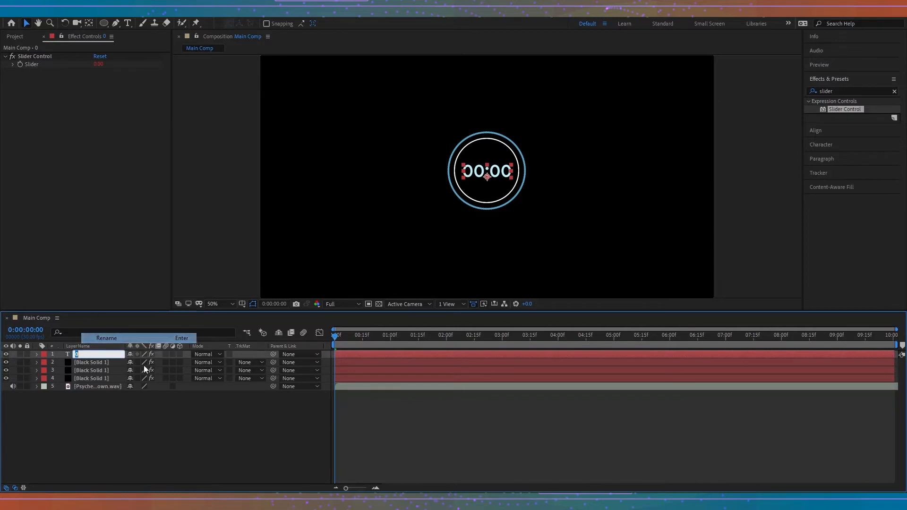
{"action": "type", "text": "Clock"}
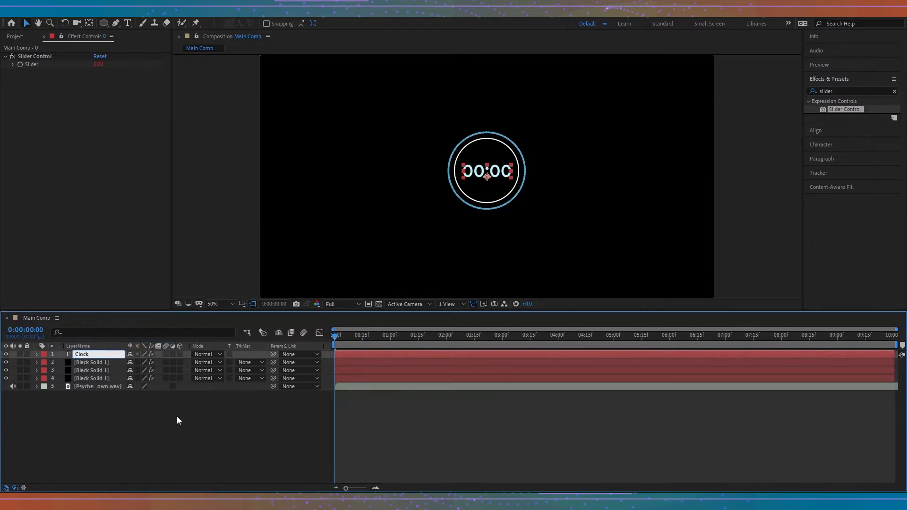
{"action": "type", "text": " Timer"}
{"action": "key", "text": "Return"}
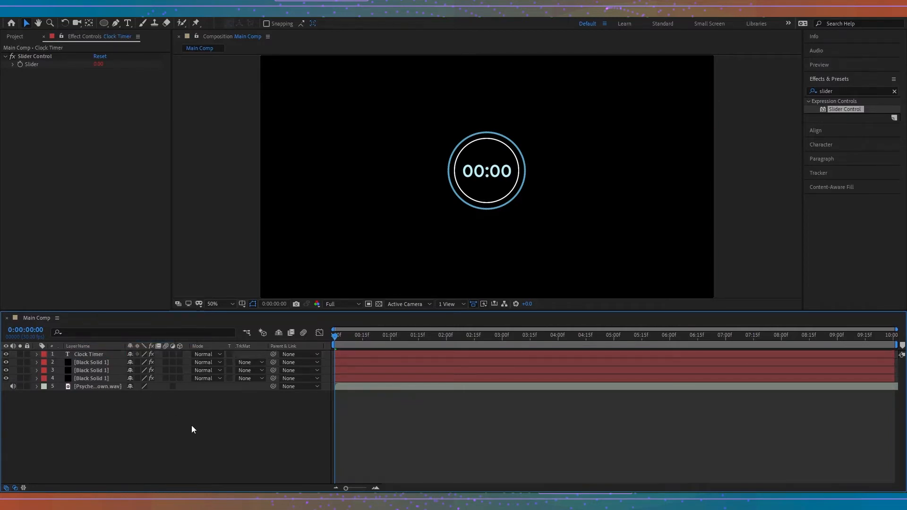
Scrub to 0:00:10:00 to check the timer and spectrum, and return to the first frame
{"action": "left_click_drag", "start_coordinate": [336, 336], "coordinate": [895, 349]}
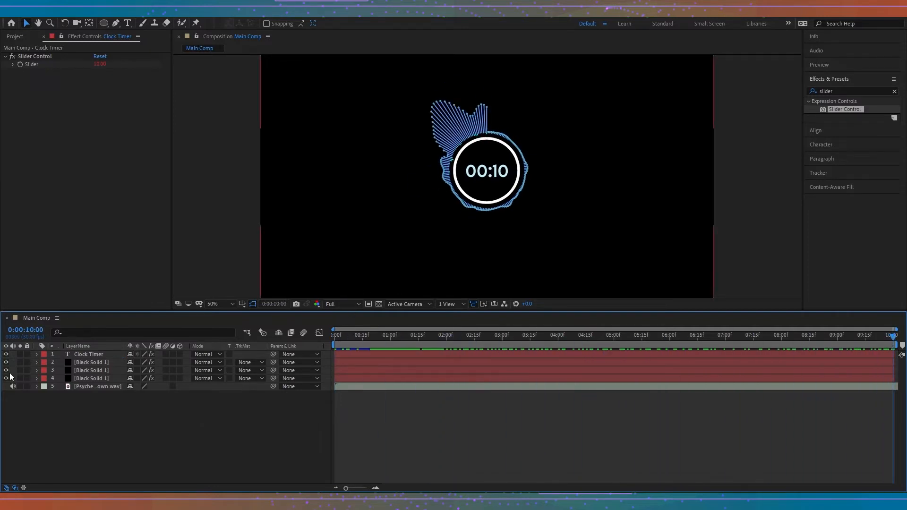
{"action": "left_click", "coordinate": [98, 387]}
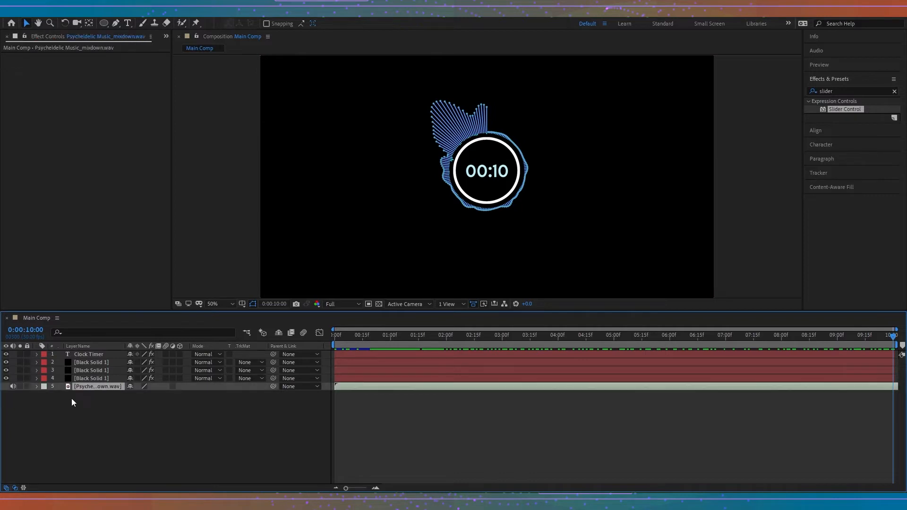
{"action": "left_click", "coordinate": [222, 416]}
{"action": "left_click", "coordinate": [355, 336]}
{"action": "left_click_drag", "start_coordinate": [346, 339], "coordinate": [318, 343]}
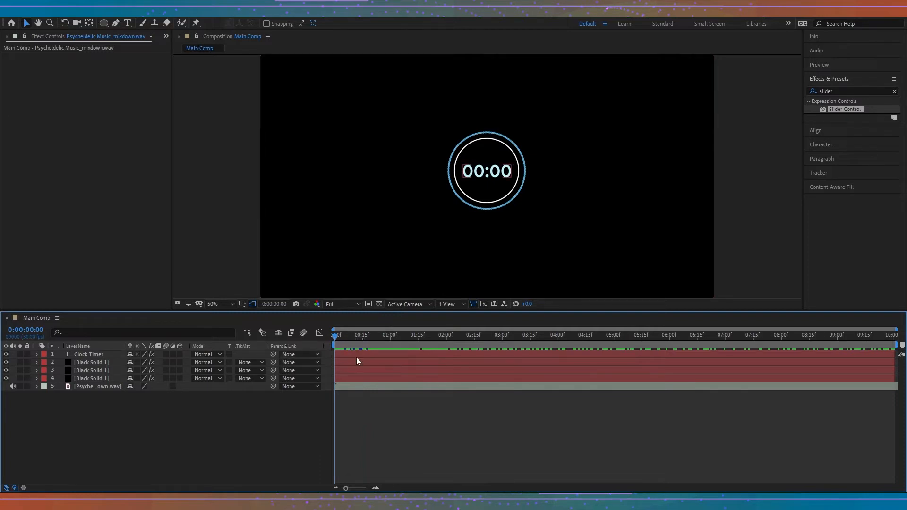
{"action": "left_click_drag", "start_coordinate": [342, 335], "coordinate": [111, 382]}
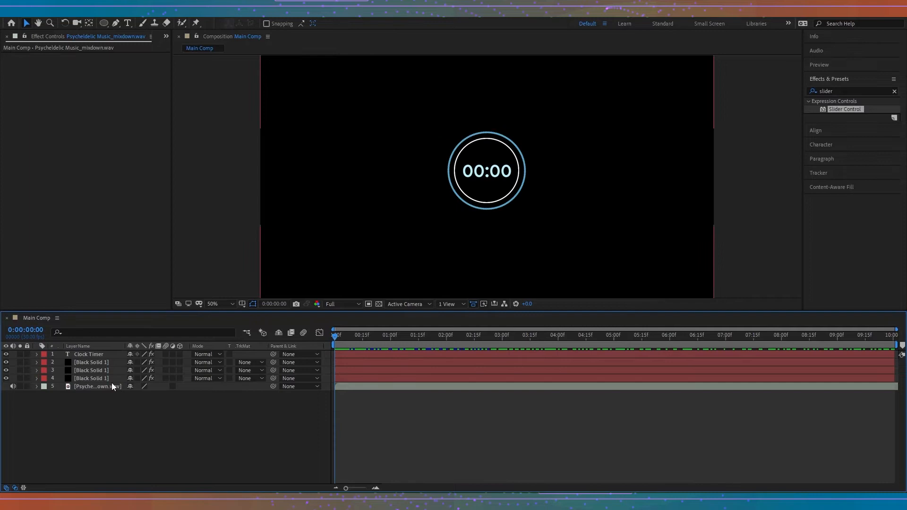
Set the Main Comp's duration to 3 minutes 5 seconds and show its full length in the timeline
{"action": "left_click", "coordinate": [57, 318]}
{"action": "left_click", "coordinate": [122, 139]}
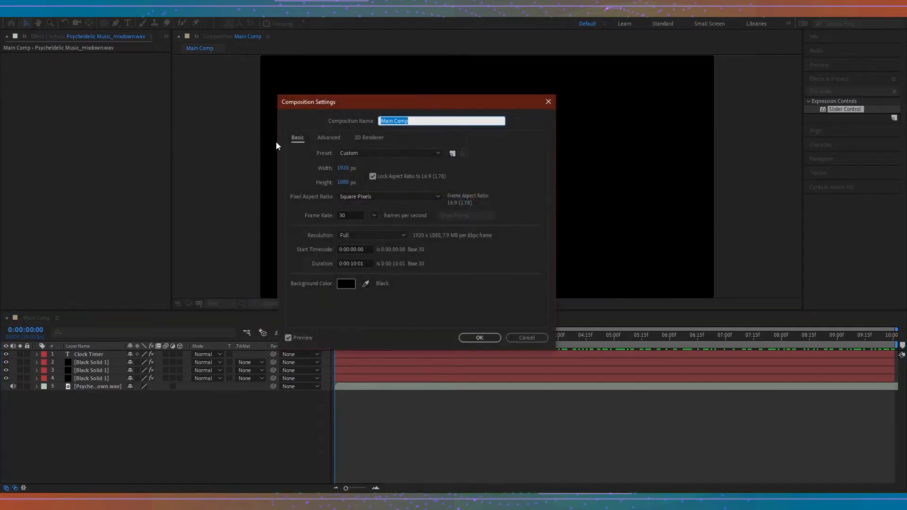
{"action": "left_click", "coordinate": [348, 263]}
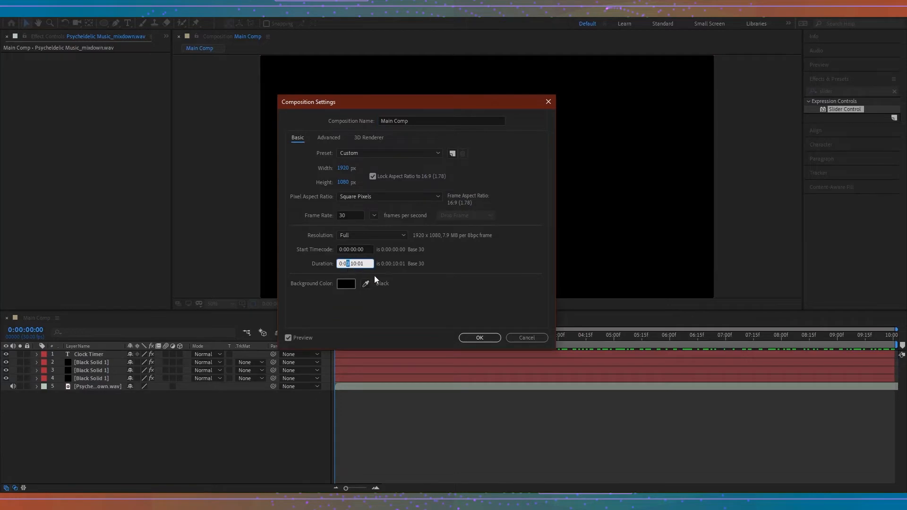
{"action": "type", "text": "3:05"}
{"action": "left_click", "coordinate": [478, 338]}
{"action": "left_click_drag", "start_coordinate": [551, 330], "coordinate": [896, 331]}
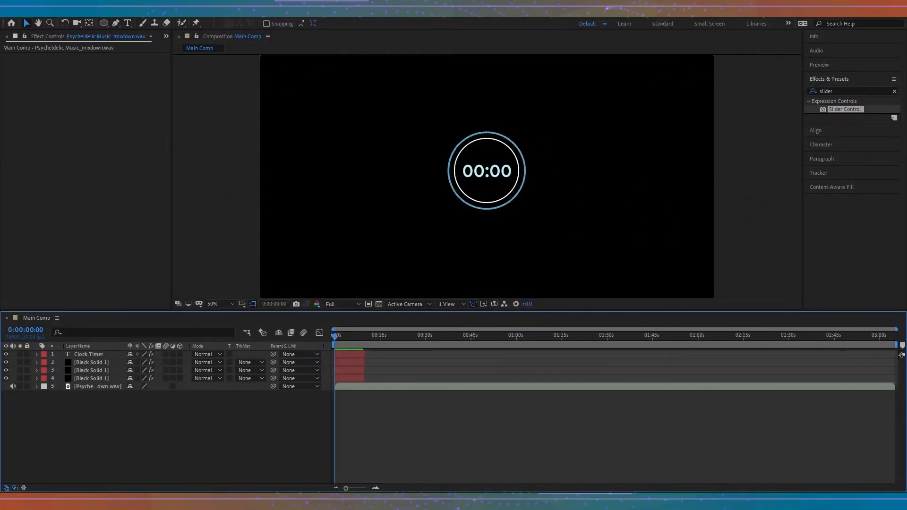
Extend the out points of the Clock Timer and the three Black Solid layers to 0:03:05:00, and return to the first frame
{"action": "left_click", "coordinate": [894, 337]}
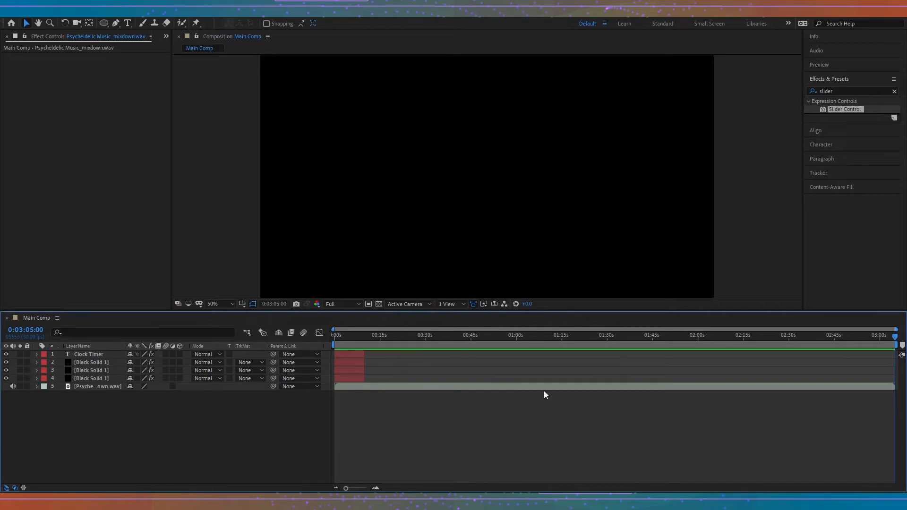
{"action": "left_click", "coordinate": [107, 378]}
{"action": "left_click", "coordinate": [104, 357], "text": "shift"}
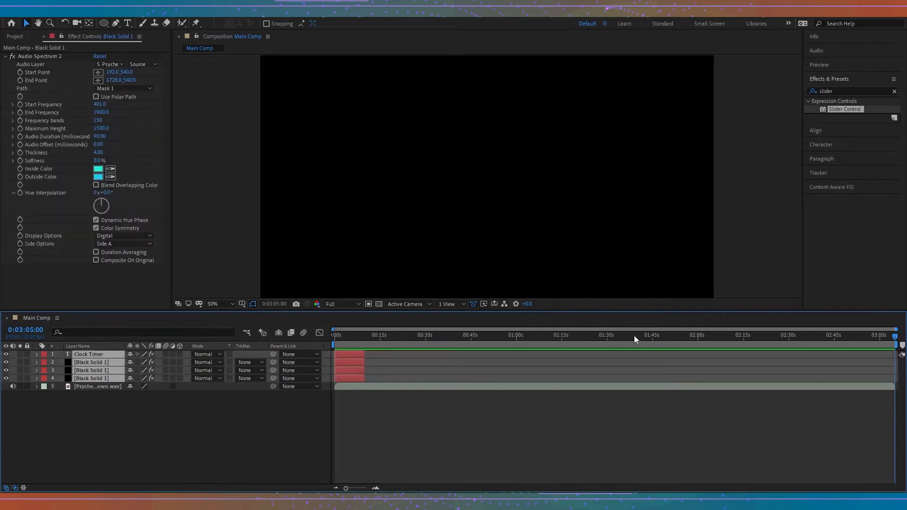
{"action": "key", "text": "alt+bracketright"}
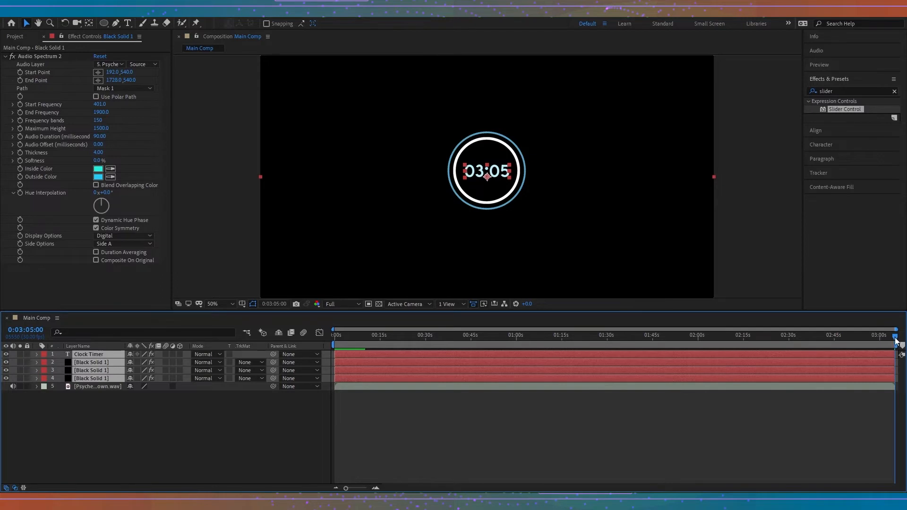
{"action": "left_click_drag", "start_coordinate": [896, 341], "coordinate": [335, 337]}
{"action": "key", "text": "F2"}
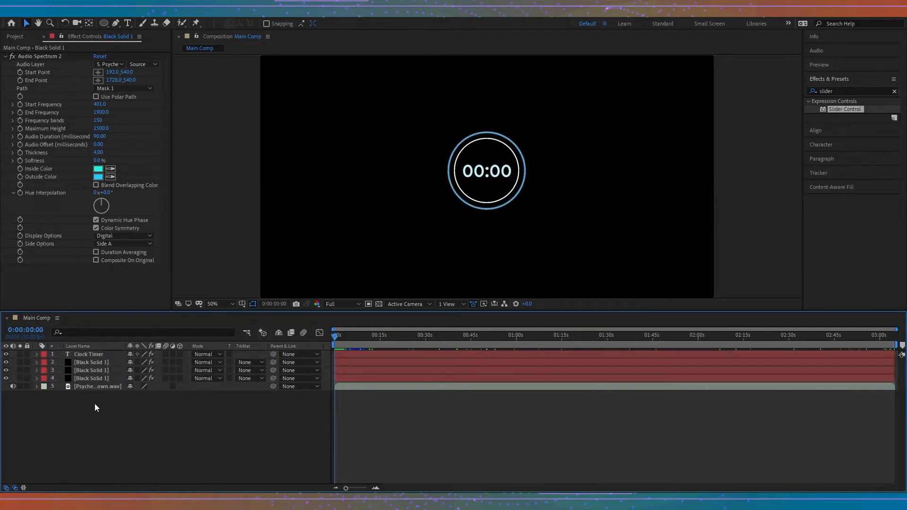
Pre-compose the three Black Solid layers into a new composition named Audio Visualizer_preComp, moving all attributes
{"action": "left_click", "coordinate": [89, 376]}
{"action": "left_click", "coordinate": [95, 364], "text": "shift"}
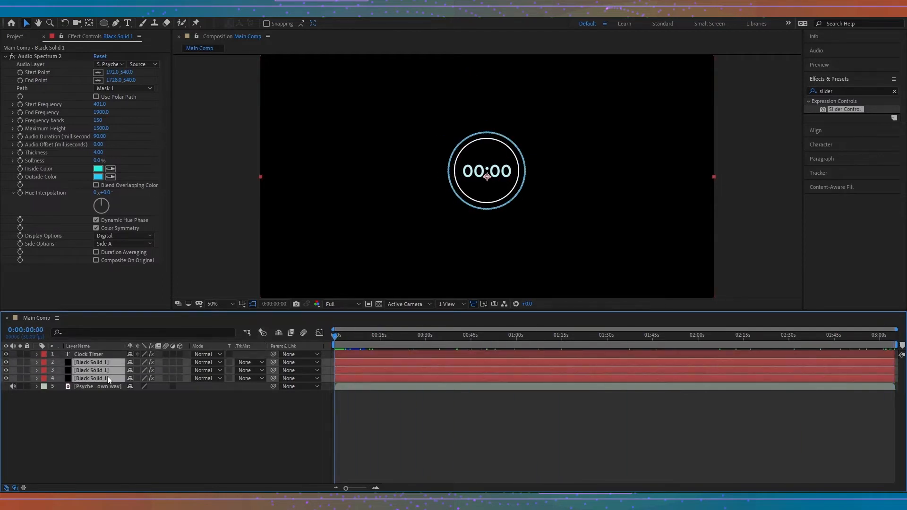
{"action": "key", "text": "ctrl+shift+c"}
{"action": "type", "text": "Audio Visualizer_preCo"}
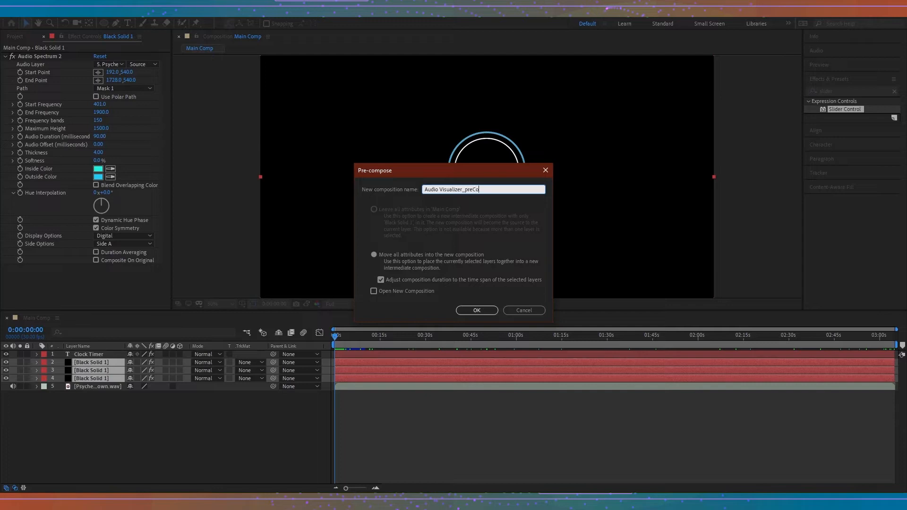
{"action": "type", "text": "mp"}
{"action": "left_click", "coordinate": [477, 310]}
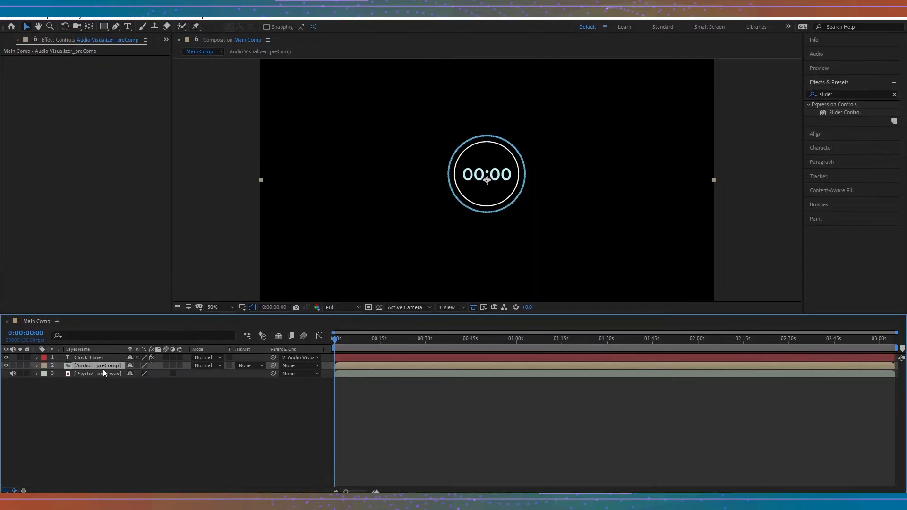
Find the 4-Color Gradient effect and apply it to the Audio Visualizer_preComp layer
{"action": "left_click", "coordinate": [840, 94]}
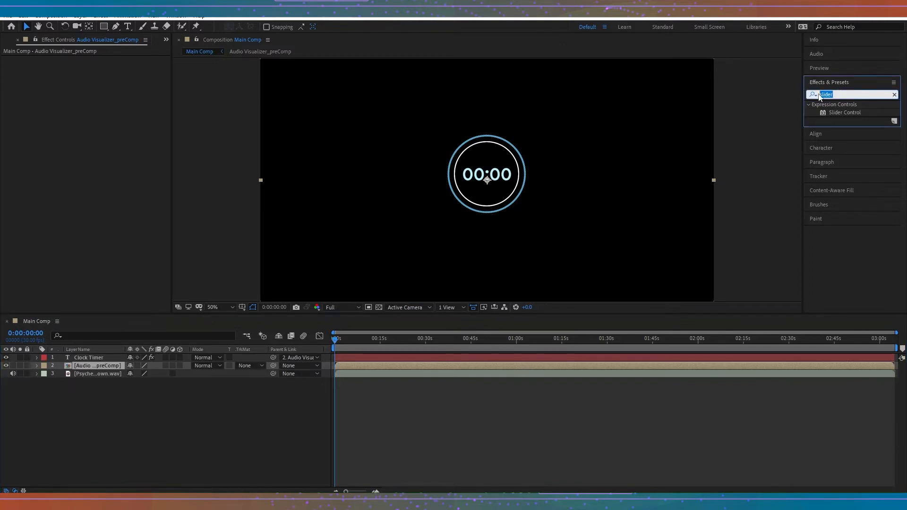
{"action": "type", "text": "4"}
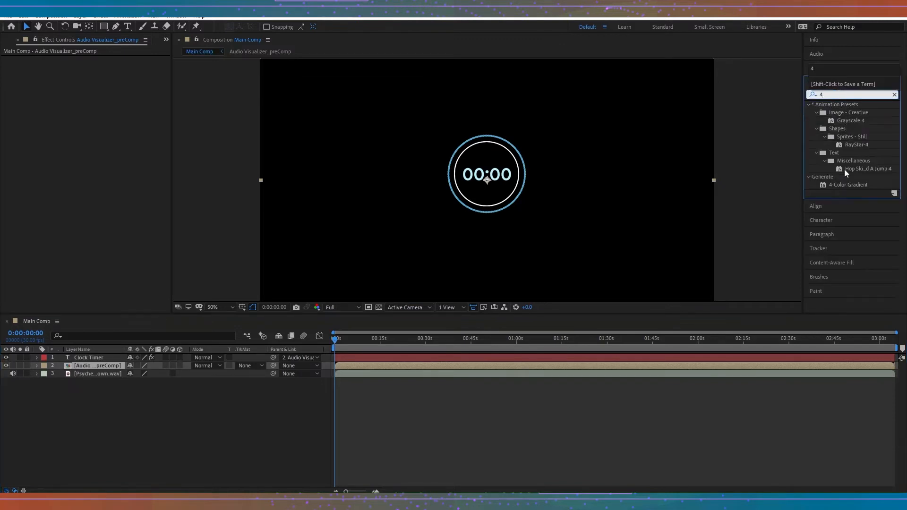
{"action": "left_click", "coordinate": [849, 184]}
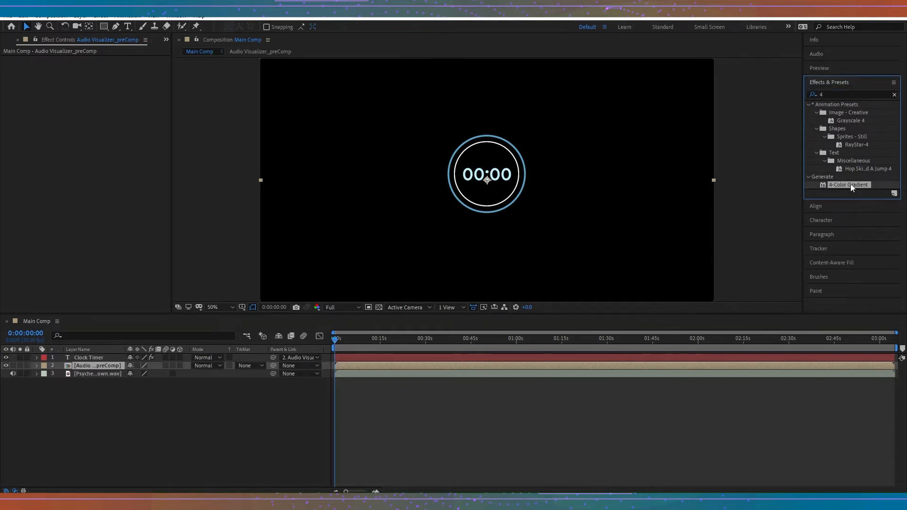
{"action": "double_click", "coordinate": [851, 183]}
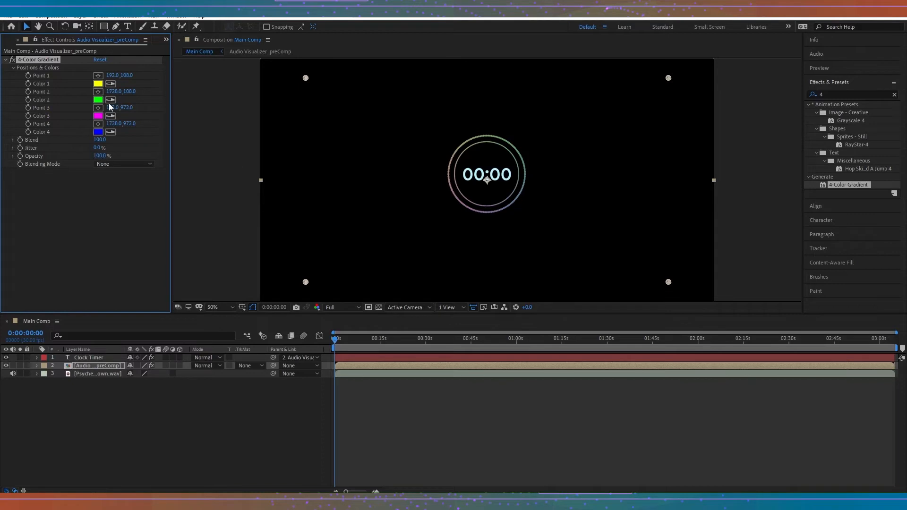
Import the image 4-Color Gradient_Swatch 01-01.png into the project
{"action": "left_click", "coordinate": [17, 41]}
{"action": "right_click", "coordinate": [81, 199]}
{"action": "mouse_move", "coordinate": [137, 245]}
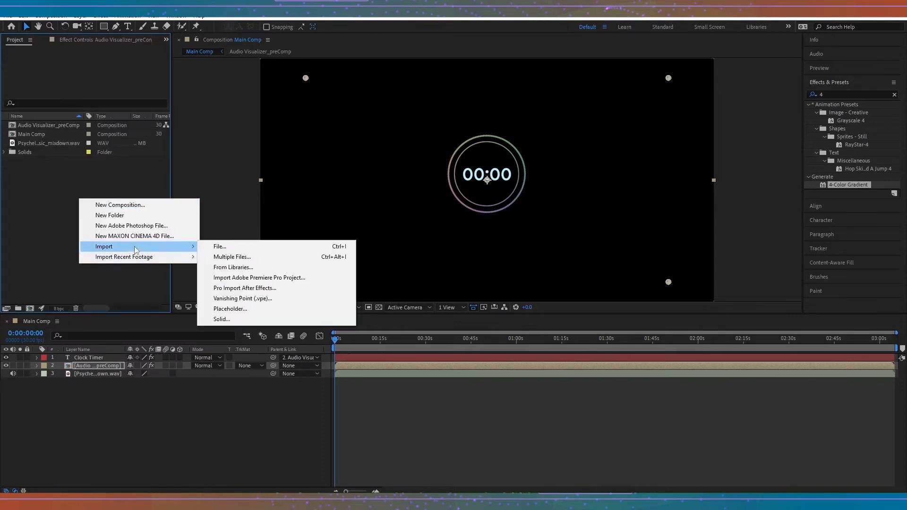
{"action": "left_click", "coordinate": [212, 246]}
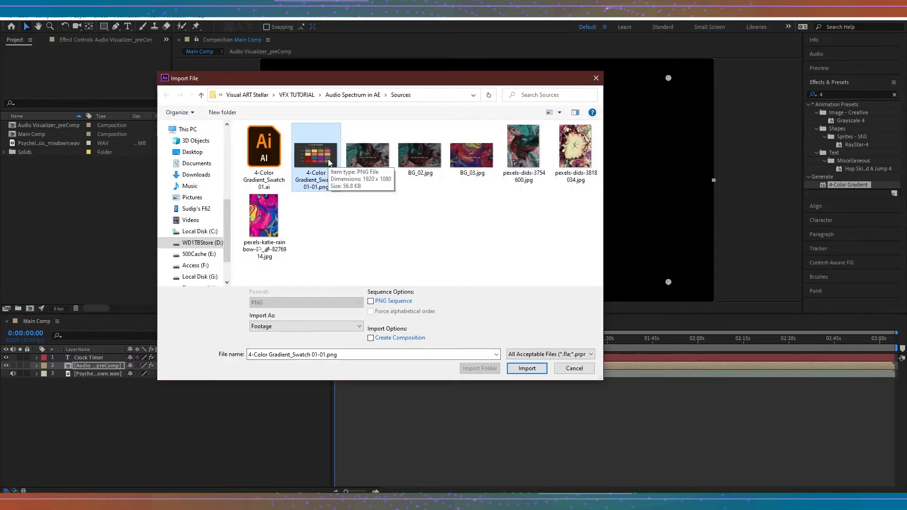
{"action": "double_click", "coordinate": [328, 159]}
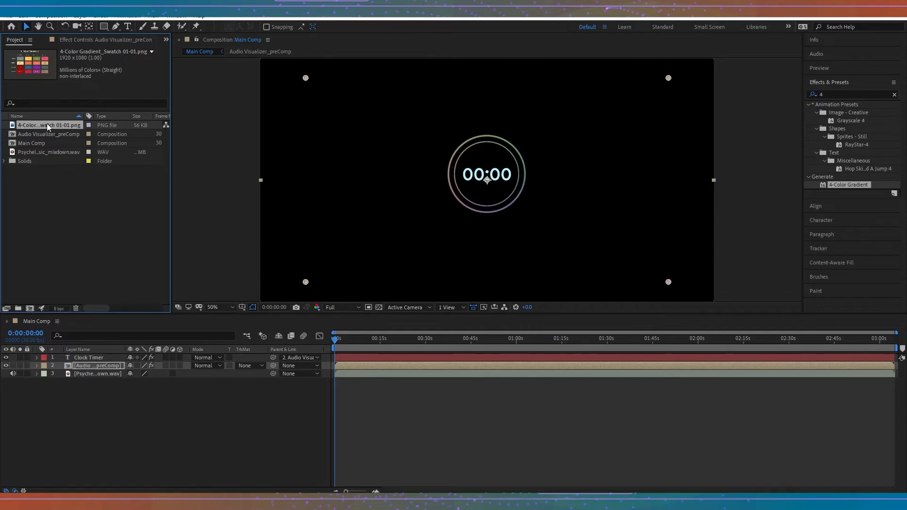
Place the swatch image in the Main Comp and mask it with a rectangle around its colour grid
{"action": "left_click_drag", "start_coordinate": [47, 127], "coordinate": [322, 196]}
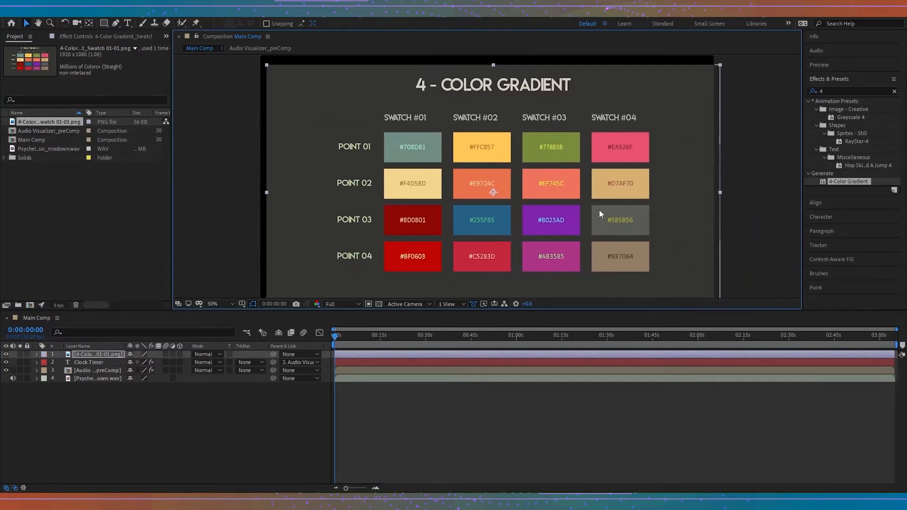
{"action": "left_click", "coordinate": [103, 27]}
{"action": "left_click_drag", "start_coordinate": [378, 129], "coordinate": [652, 278]}
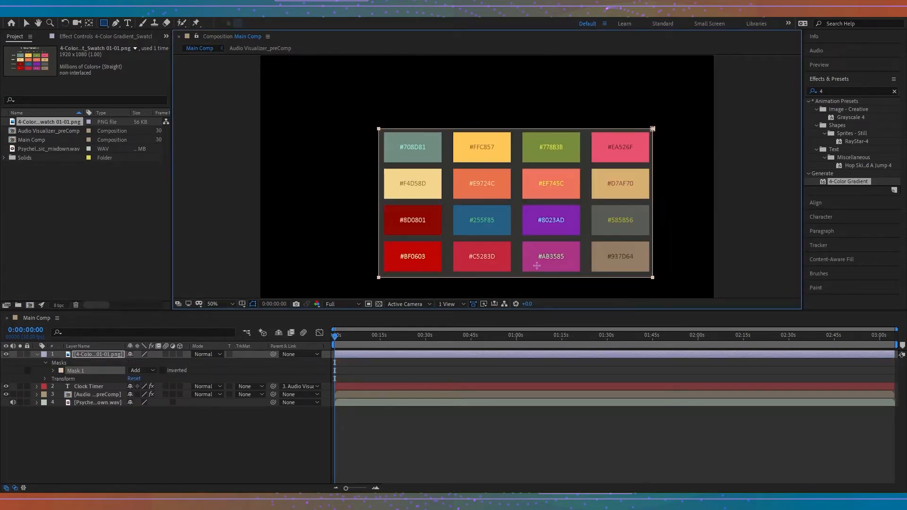
Scale down the masked swatch image and move it into the lower-left corner of the composition
{"action": "key", "text": "s"}
{"action": "left_click_drag", "start_coordinate": [161, 364], "coordinate": [19, 356]}
{"action": "key", "text": "p"}
{"action": "key", "text": "v"}
{"action": "left_click_drag", "start_coordinate": [485, 217], "coordinate": [378, 273]}
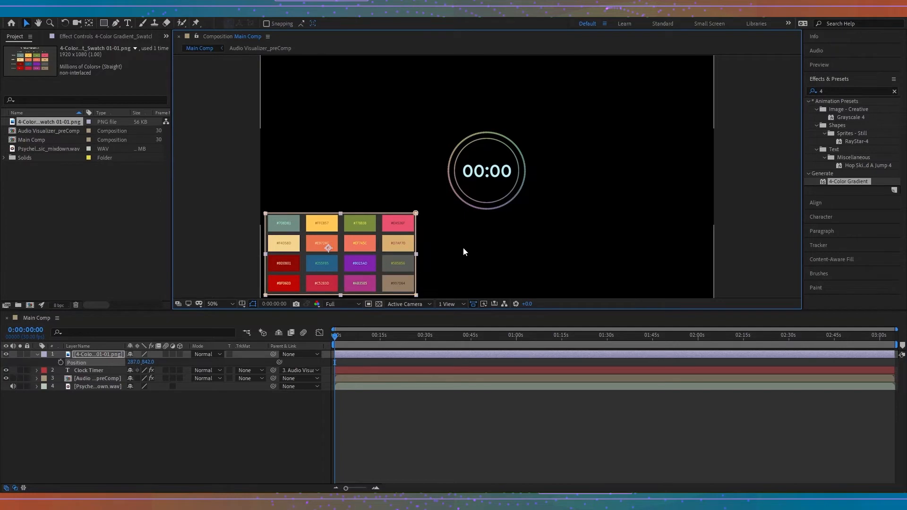
Sample the preComp's gradient Colors 1 to 4 from the Swatch #01 column: #708D81, #F4D58D, #8D0801 and #BF0603
{"action": "left_click", "coordinate": [105, 380]}
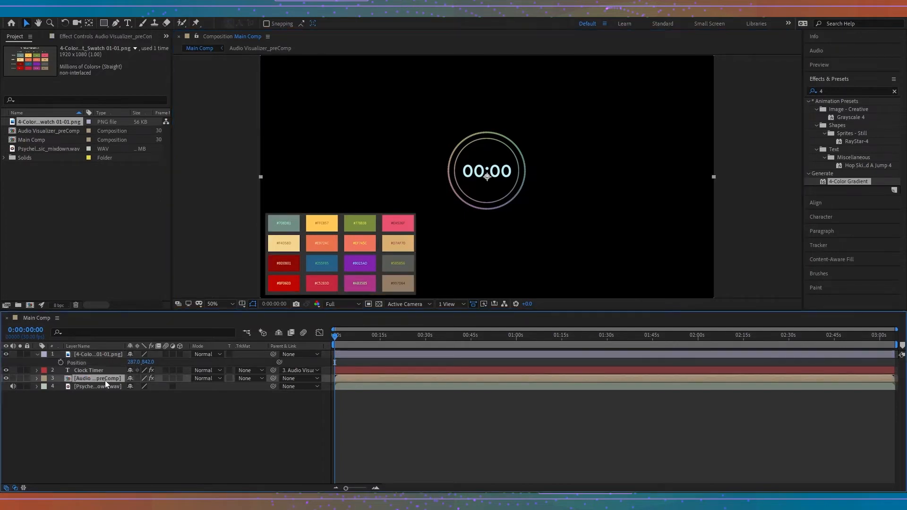
{"action": "left_click", "coordinate": [104, 38]}
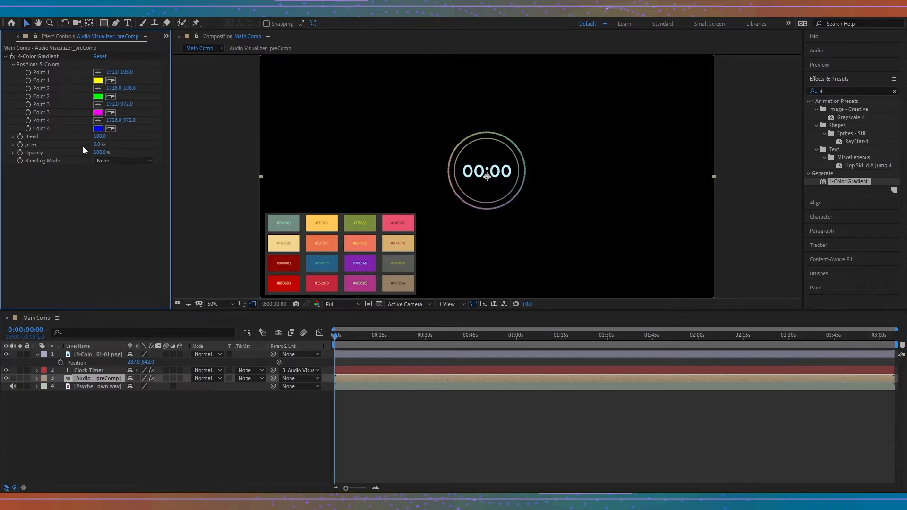
{"action": "left_click", "coordinate": [115, 80]}
{"action": "left_click", "coordinate": [291, 223]}
{"action": "left_click", "coordinate": [111, 97]}
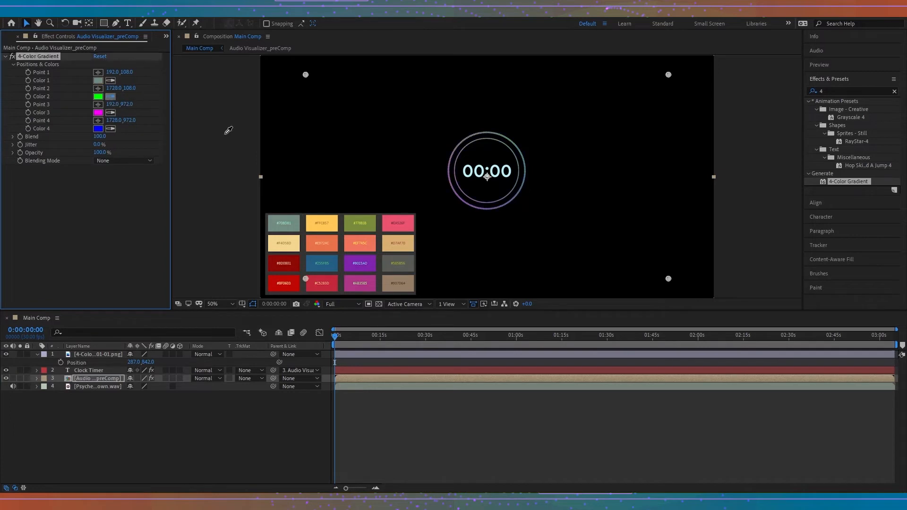
{"action": "left_click", "coordinate": [296, 235]}
{"action": "left_click", "coordinate": [110, 112]}
{"action": "left_click", "coordinate": [286, 261]}
{"action": "left_click", "coordinate": [110, 129]}
{"action": "left_click", "coordinate": [294, 280]}
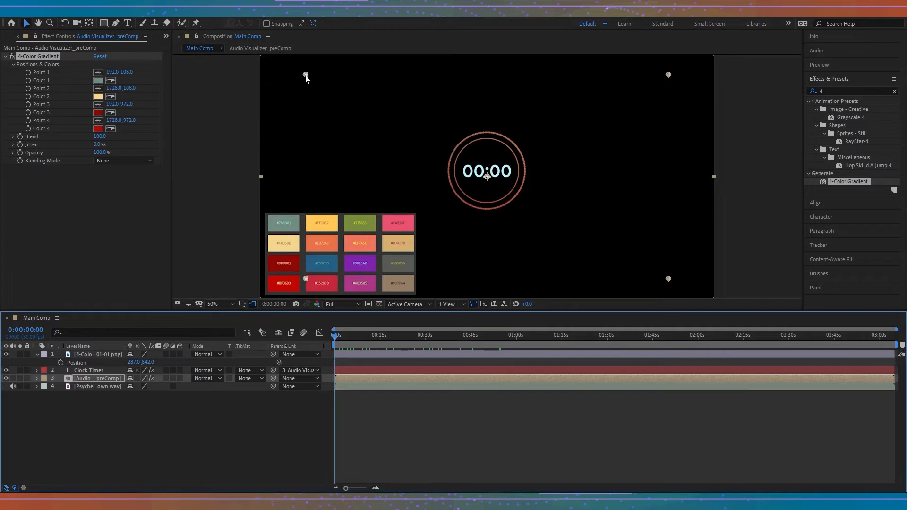
Move the gradient's Points 1 to 4 close around the rings, at about 820, 354; 1224, 428; 832, 688; and 1140, 756
{"action": "left_click_drag", "start_coordinate": [306, 74], "coordinate": [455, 133]}
{"action": "left_click_drag", "start_coordinate": [313, 279], "coordinate": [457, 212]}
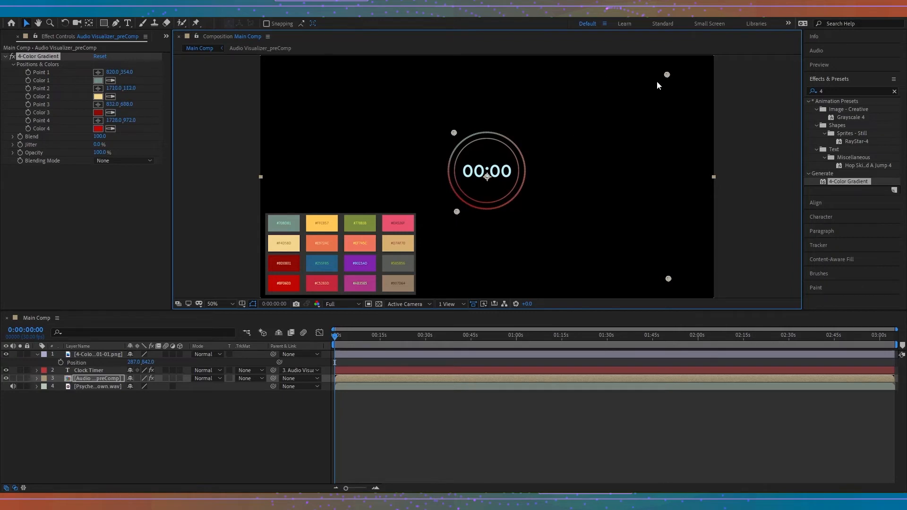
{"action": "left_click_drag", "start_coordinate": [666, 74], "coordinate": [549, 152]}
{"action": "left_click_drag", "start_coordinate": [668, 281], "coordinate": [535, 228]}
Scrub through the timeline to check the gradient on the moving spectrum, and return to the first frame
{"action": "left_click", "coordinate": [520, 335]}
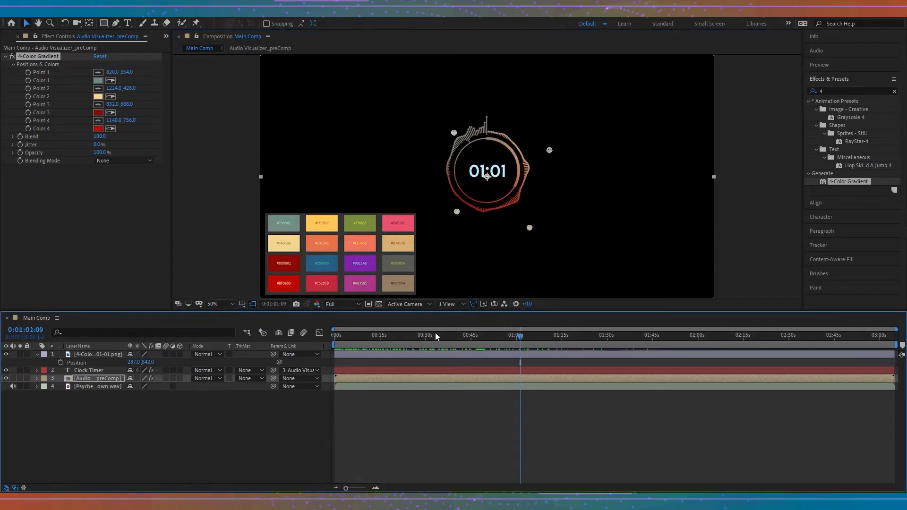
{"action": "left_click_drag", "start_coordinate": [432, 335], "coordinate": [550, 335]}
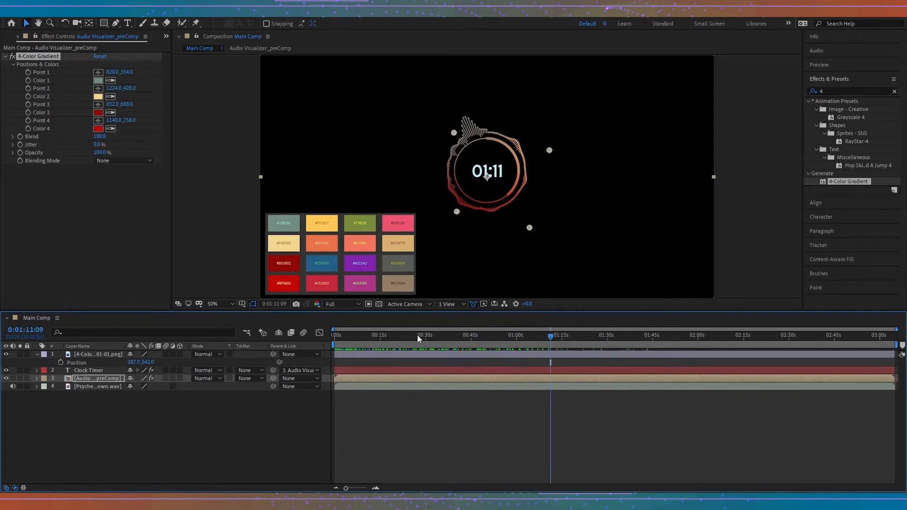
{"action": "left_click_drag", "start_coordinate": [417, 335], "coordinate": [228, 322]}
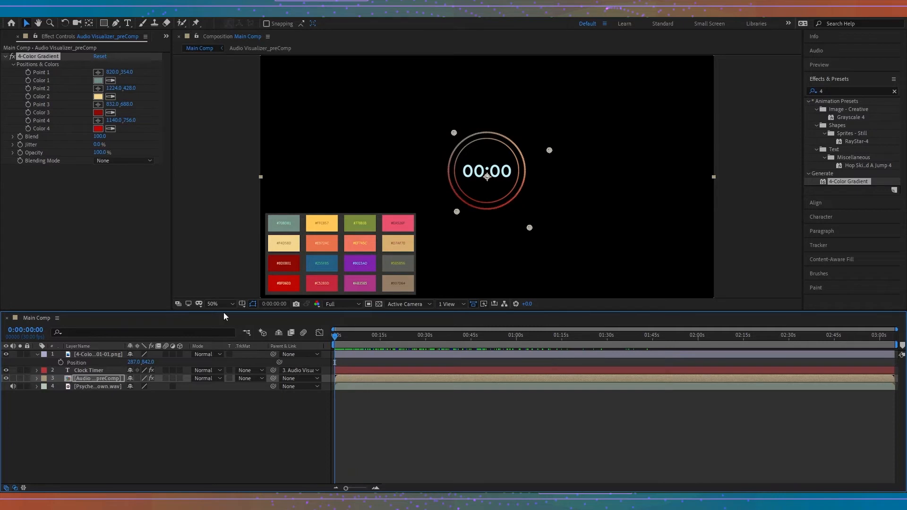
Enable keyframes for Colors 1 to 4 at the first frame, and sample #FFC857, #E9724C, #255F85 and #C5283D for them at 0:00:15:00
{"action": "left_click", "coordinate": [29, 81]}
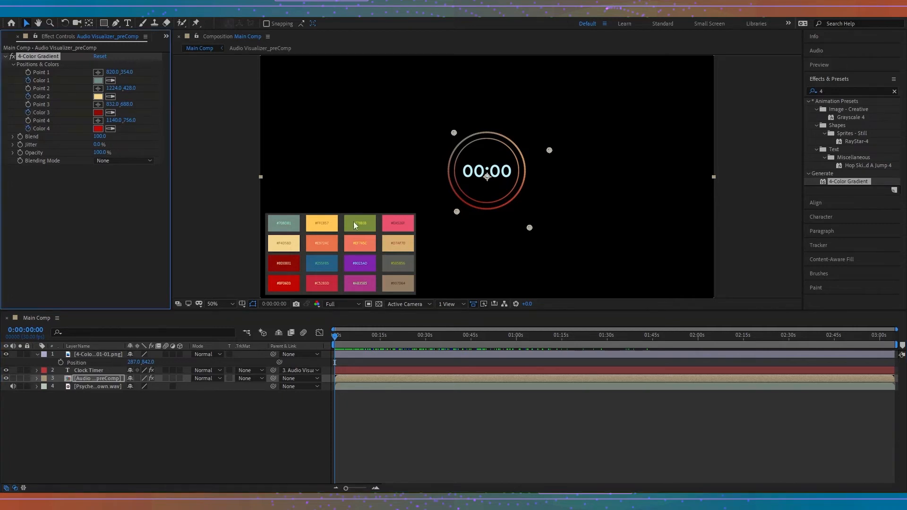
{"action": "left_click", "coordinate": [379, 337]}
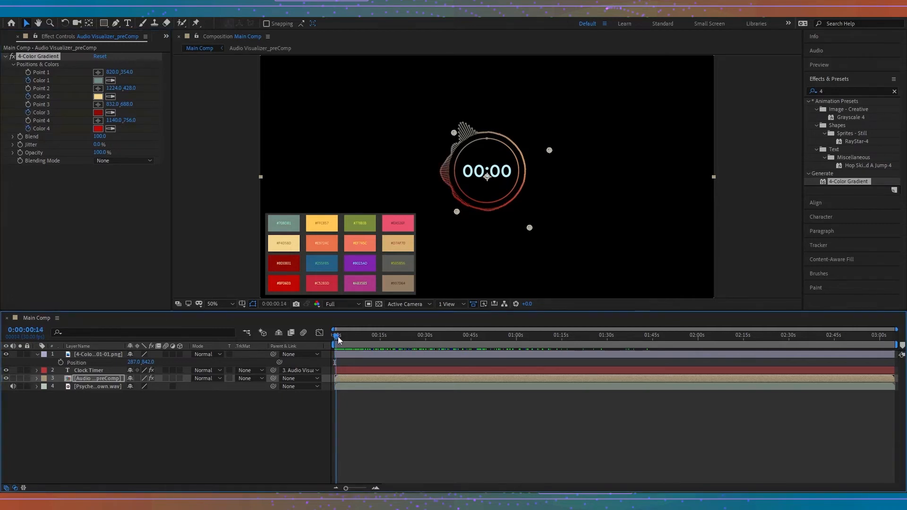
{"action": "left_click", "coordinate": [110, 81]}
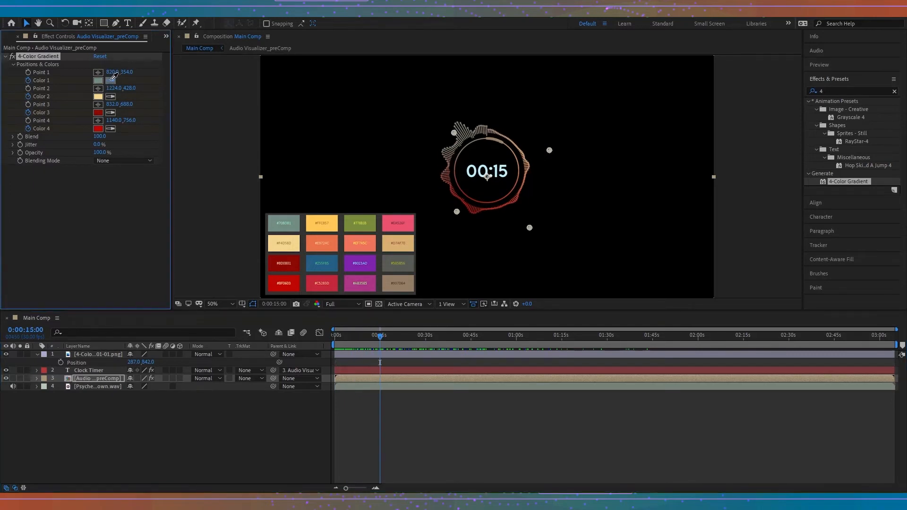
{"action": "left_click", "coordinate": [331, 219]}
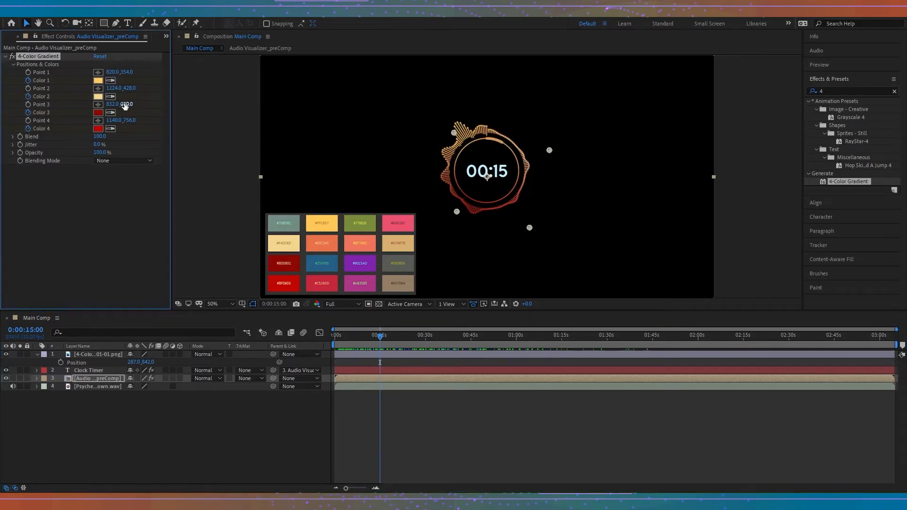
{"action": "left_click", "coordinate": [110, 97]}
{"action": "left_click", "coordinate": [334, 247]}
{"action": "left_click", "coordinate": [110, 112]}
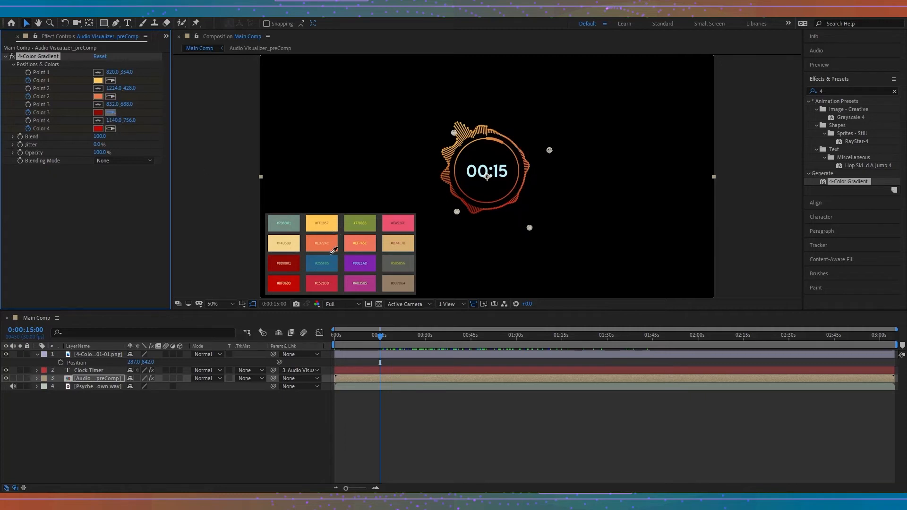
{"action": "left_click", "coordinate": [333, 265]}
{"action": "left_click", "coordinate": [110, 129]}
{"action": "left_click", "coordinate": [331, 281]}
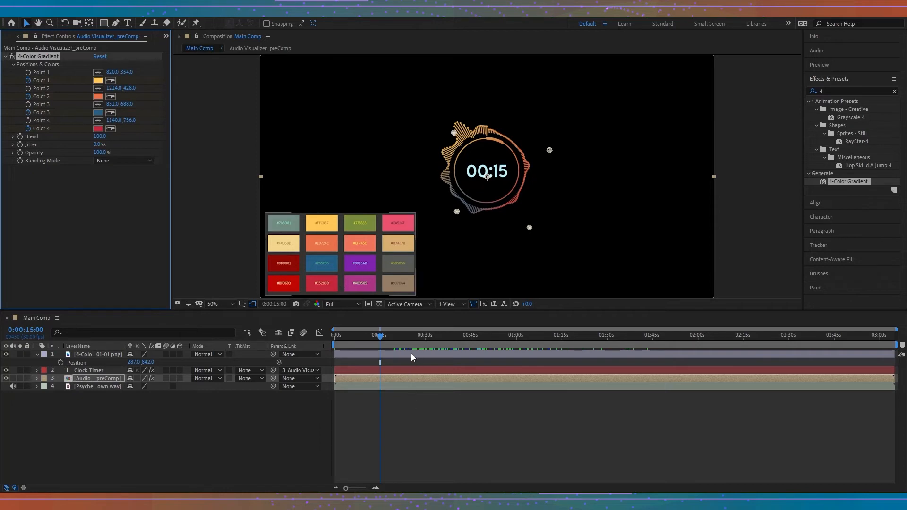
Sample Colors 1 to 4 from the third swatch column at 0:00:30:00 and the fourth at 0:00:45:00, and reveal the preComp's keyframes
{"action": "left_click", "coordinate": [425, 335]}
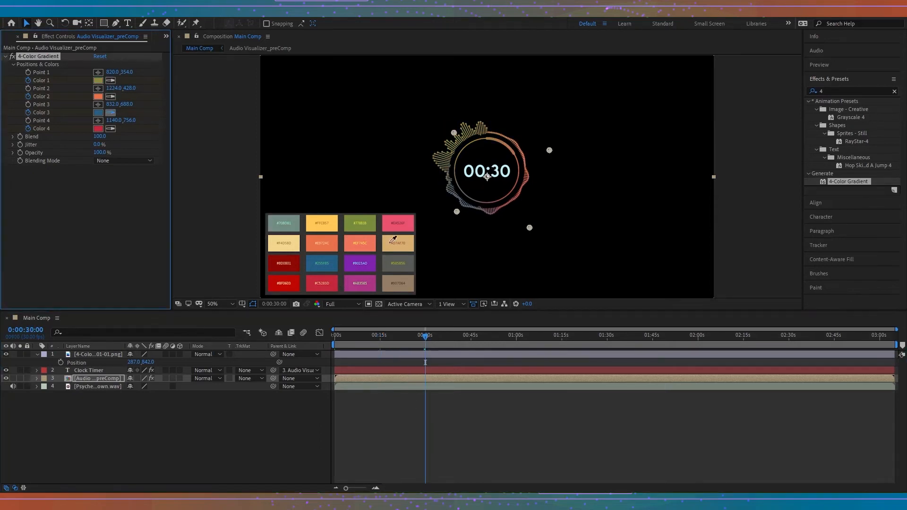
{"action": "left_click_drag", "start_coordinate": [465, 335], "coordinate": [470, 335]}
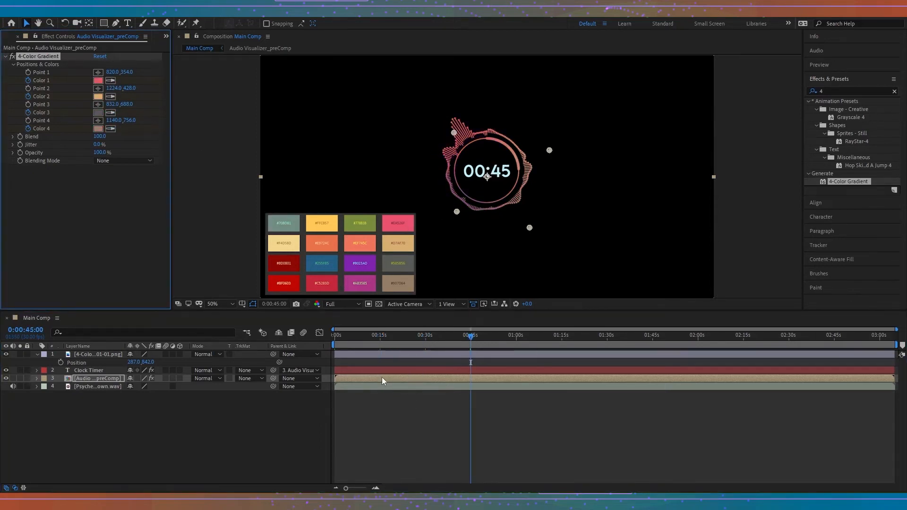
{"action": "left_click", "coordinate": [457, 380]}
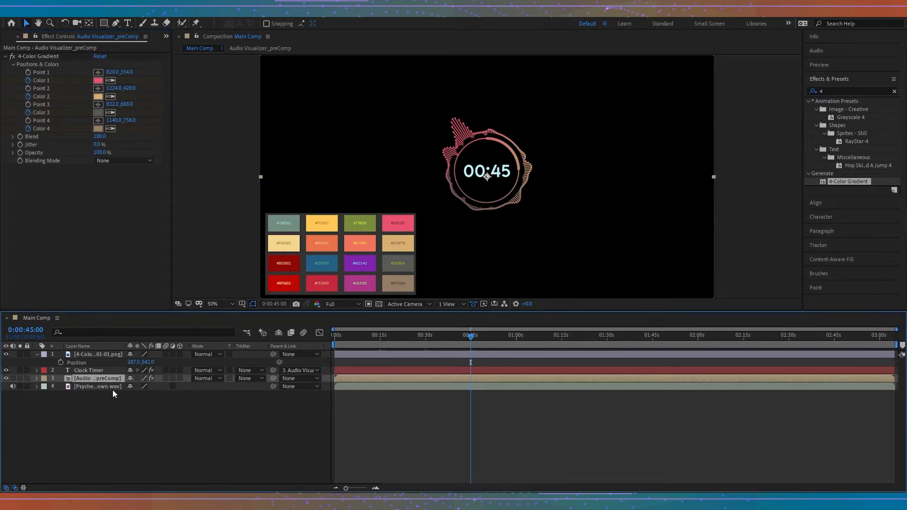
{"action": "key", "text": "u"}
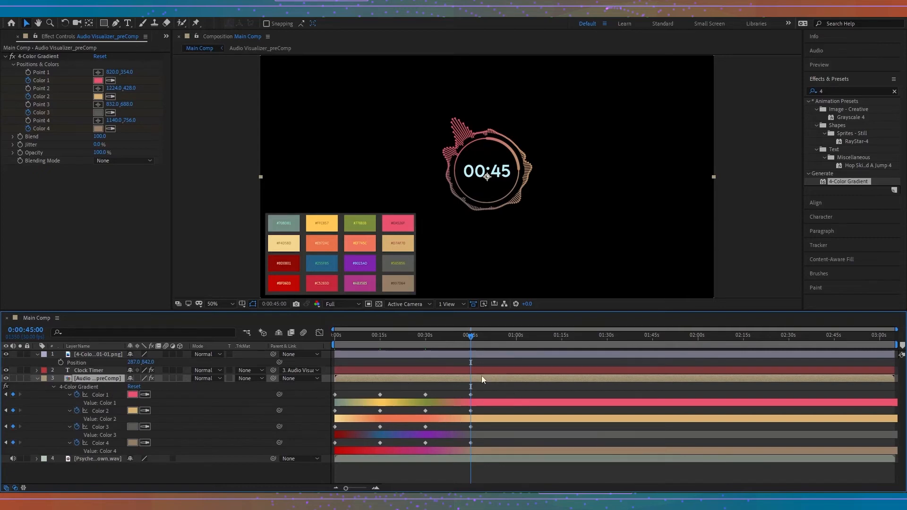
Copy the first keyframes of the gradient's Colors 1 to 4 and paste them at 0:01:00:00
{"action": "left_click", "coordinate": [516, 336]}
{"action": "key", "text": "Page_Down"}
{"action": "key", "text": "Page_Down"}
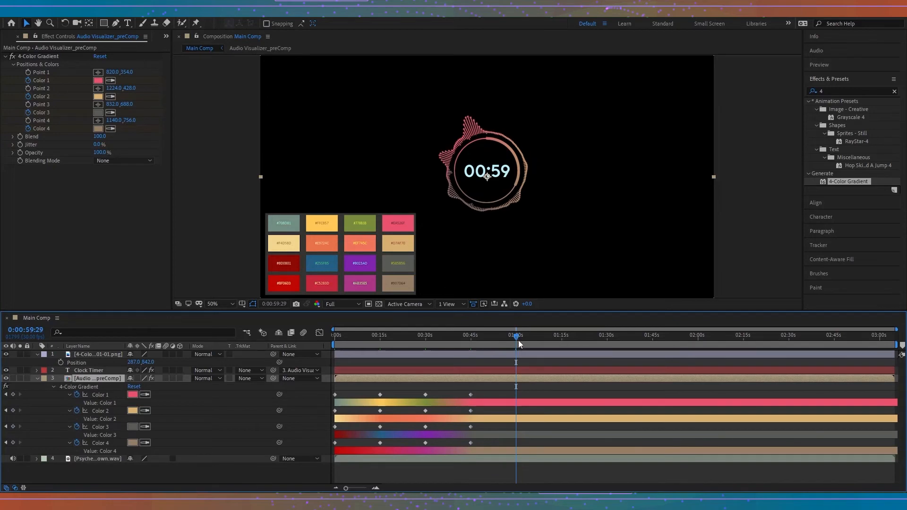
{"action": "left_click", "coordinate": [334, 396]}
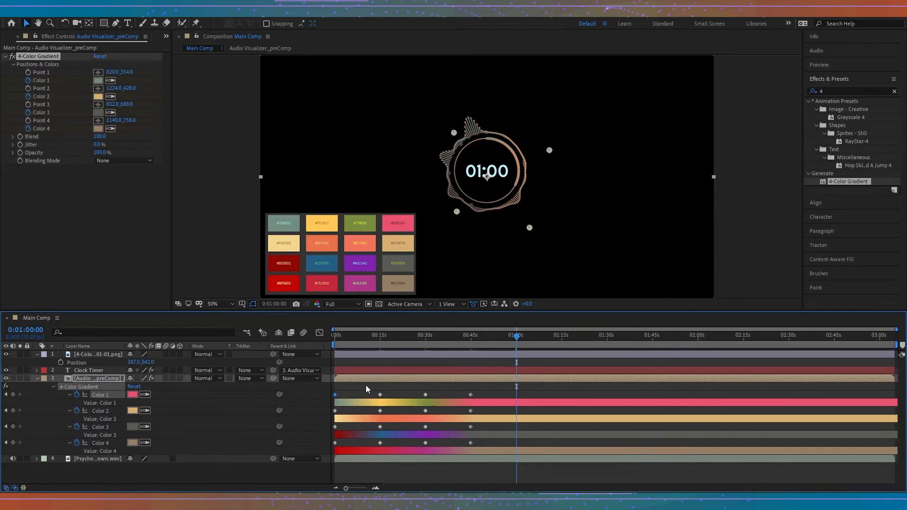
{"action": "key", "text": "ctrl+v"}
{"action": "left_click_drag", "start_coordinate": [350, 410], "coordinate": [327, 412]}
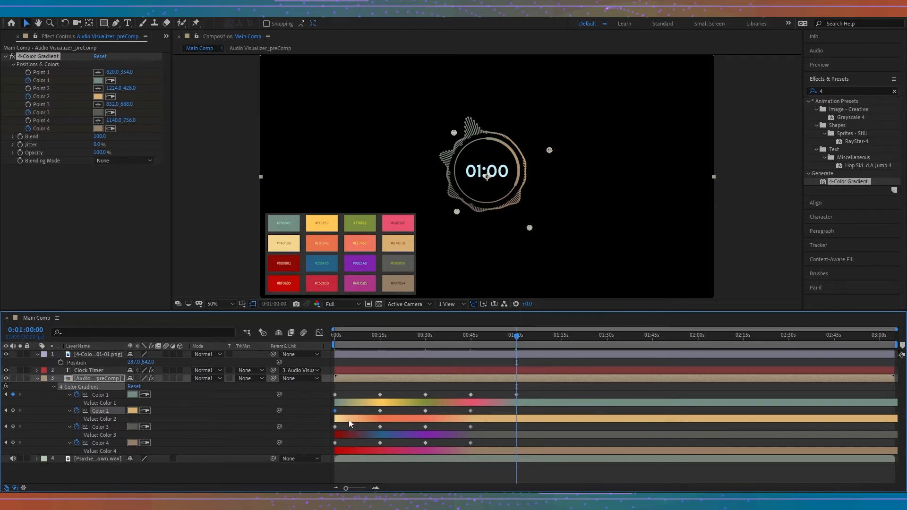
{"action": "key", "text": "ctrl+v"}
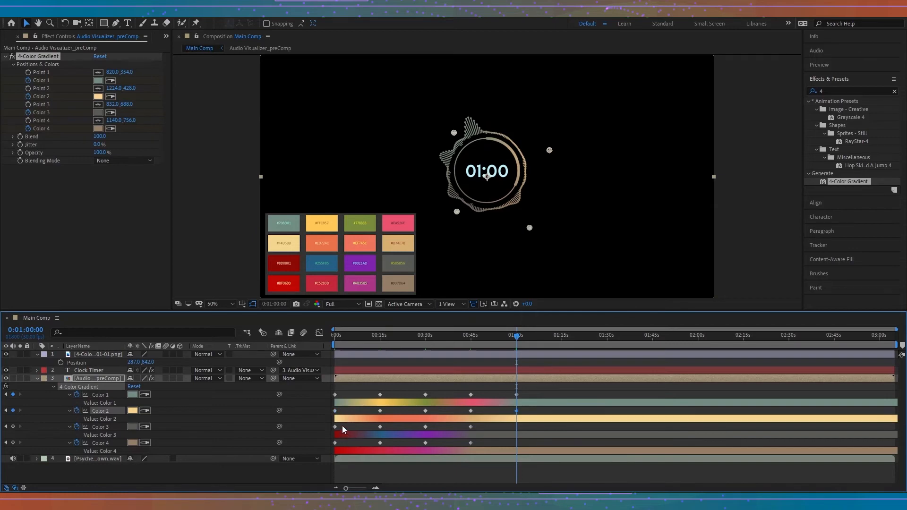
{"action": "left_click_drag", "start_coordinate": [342, 426], "coordinate": [327, 449]}
{"action": "key", "text": "ctrl+c"}
{"action": "key", "text": "ctrl+v"}
{"action": "key", "text": "ctrl+c"}
{"action": "key", "text": "ctrl+v"}
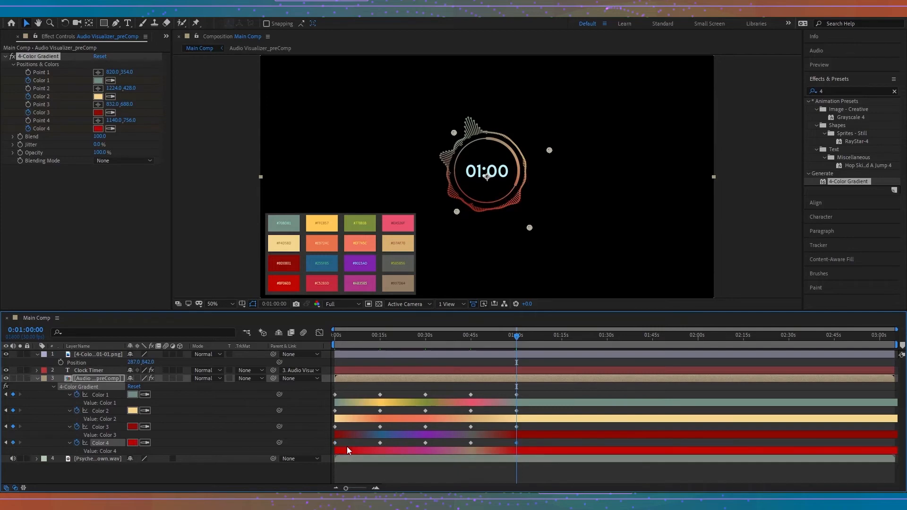
Check the keyframed colour changes over the first minute and return to the first frame
{"action": "mouse_move", "coordinate": [517, 335]}
{"action": "left_mouse_down"}
{"action": "mouse_move", "coordinate": [322, 336]}
{"action": "mouse_move", "coordinate": [518, 337]}
{"action": "left_mouse_up"}
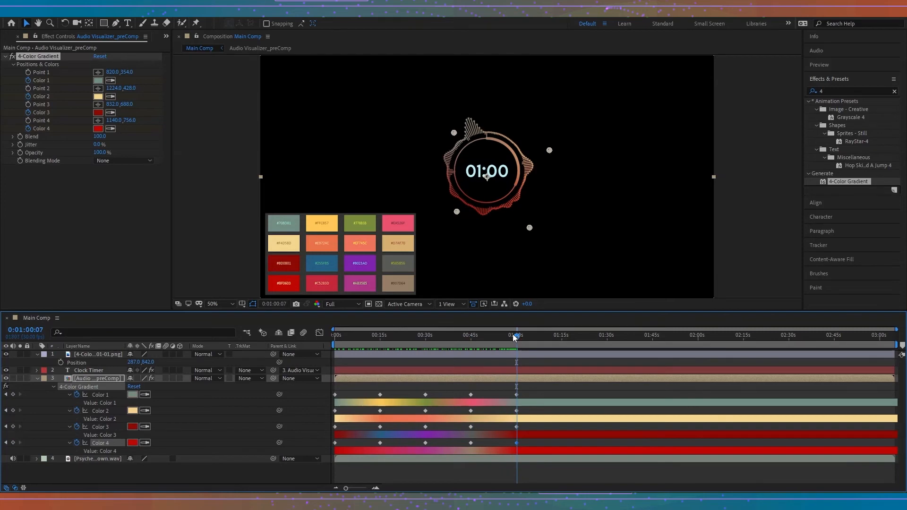
{"action": "key", "text": "Home"}
{"action": "mouse_move", "coordinate": [335, 338]}
{"action": "left_mouse_down"}
{"action": "mouse_move", "coordinate": [851, 342]}
{"action": "mouse_move", "coordinate": [326, 338]}
{"action": "left_mouse_up"}
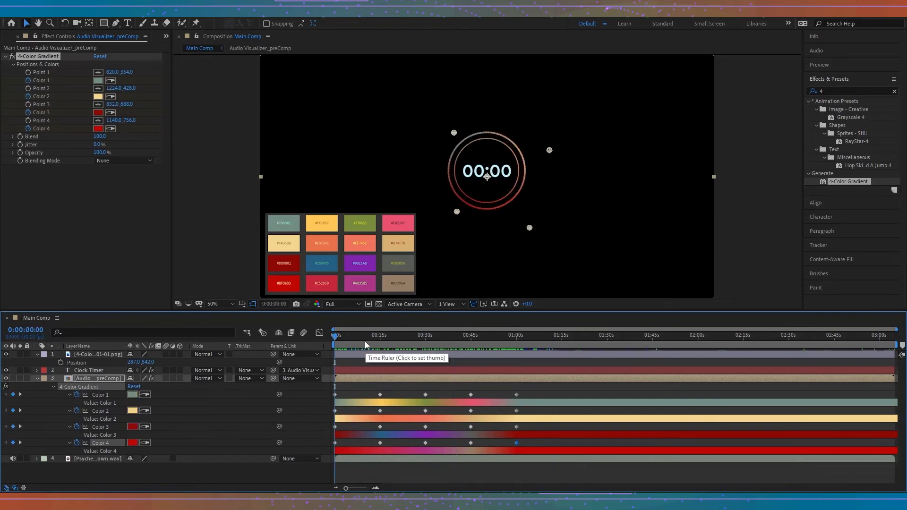
Add an expression to the gradient's Color 1 and append .loopOut("pingpong") to its default effect reference
{"action": "left_click", "coordinate": [78, 395], "text": "alt"}
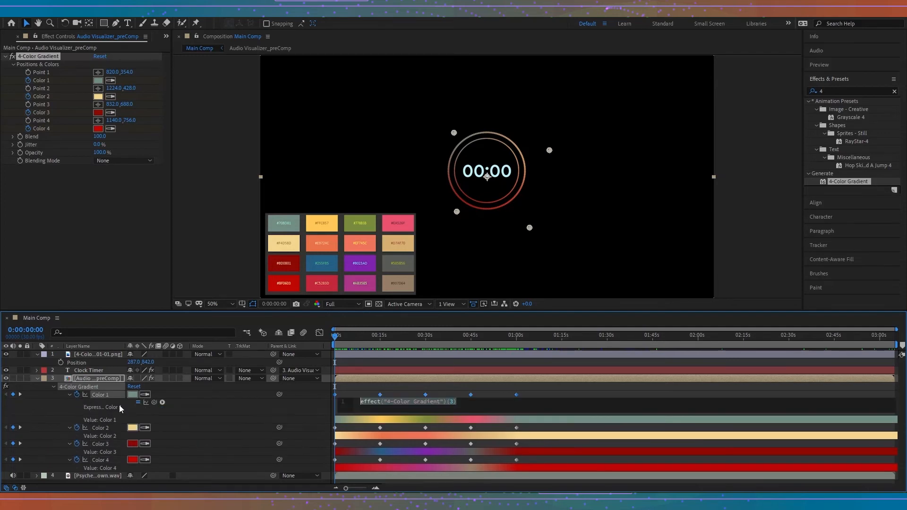
{"action": "left_click", "coordinate": [465, 401]}
{"action": "type", "text": "."}
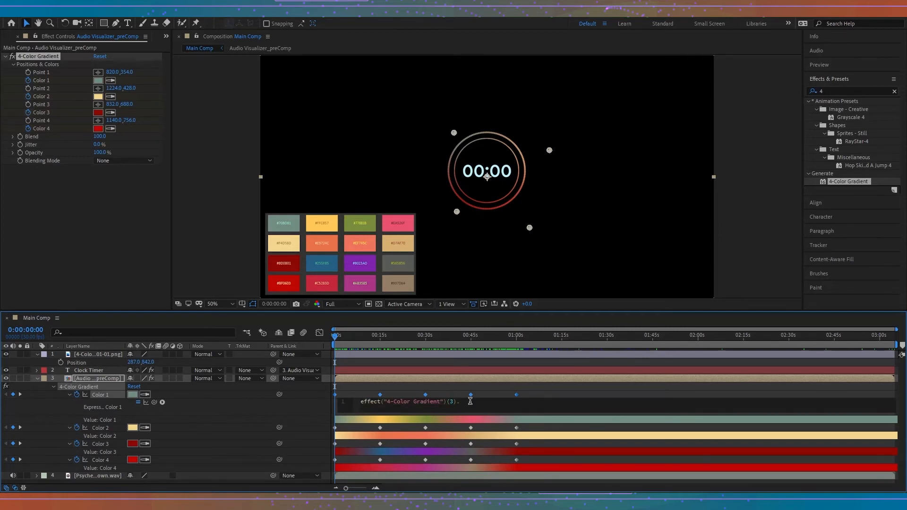
{"action": "type", "text": "loop"}
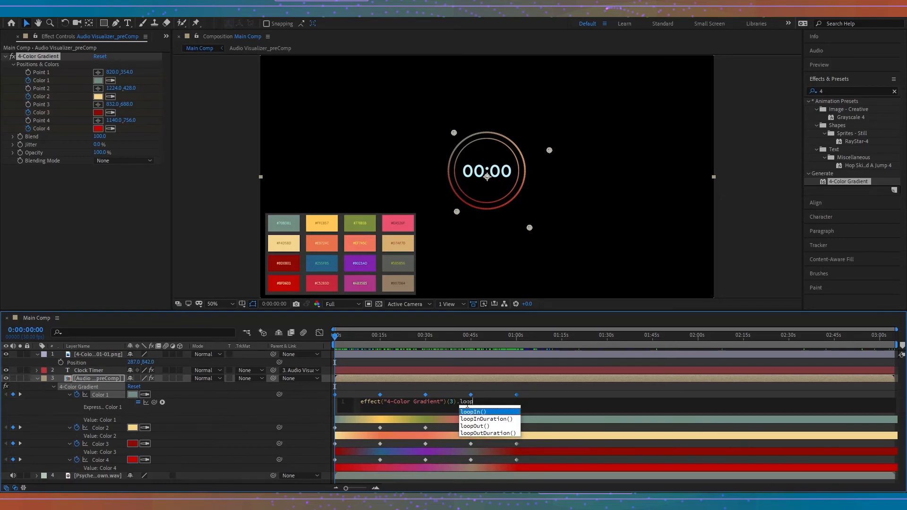
{"action": "double_click", "coordinate": [484, 426]}
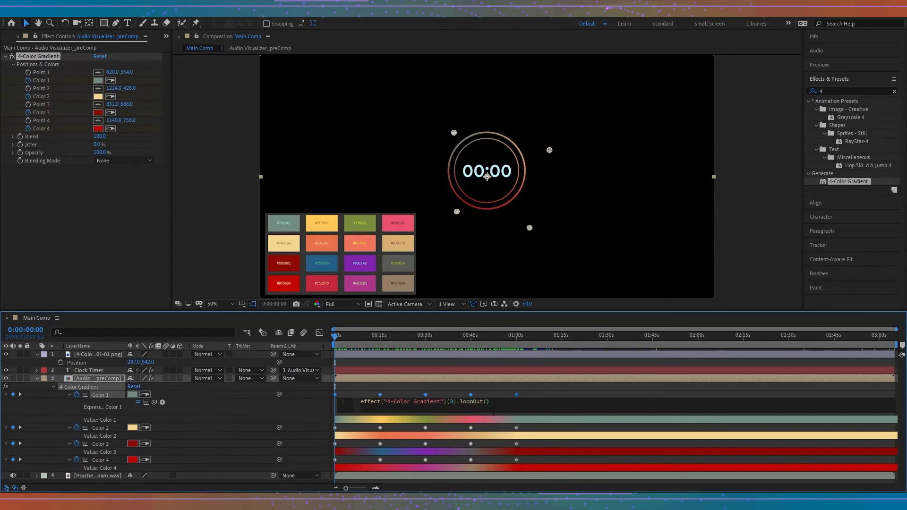
{"action": "type", "text": "\""}
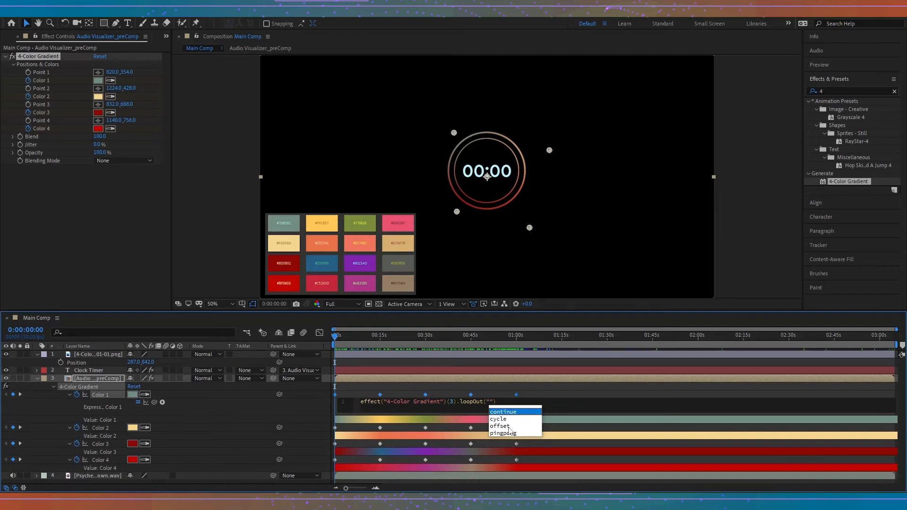
{"action": "key", "text": "Down"}
{"action": "key", "text": "Down"}
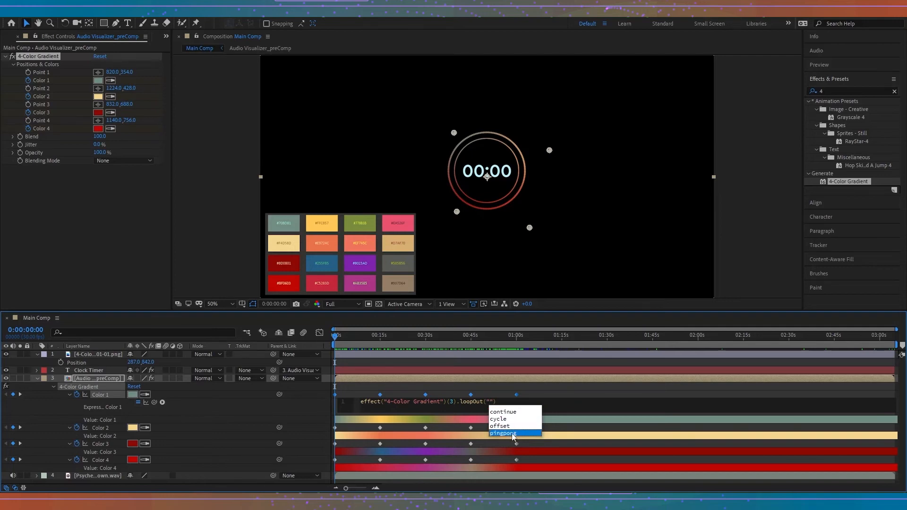
{"action": "left_click", "coordinate": [513, 434]}
Copy .loopOut("pingpong") from Color 1's expression, append it to new expressions on Colors 2, 3 and 4, and check the loop up to 0:03:05:00
{"action": "left_click_drag", "start_coordinate": [535, 402], "coordinate": [457, 402]}
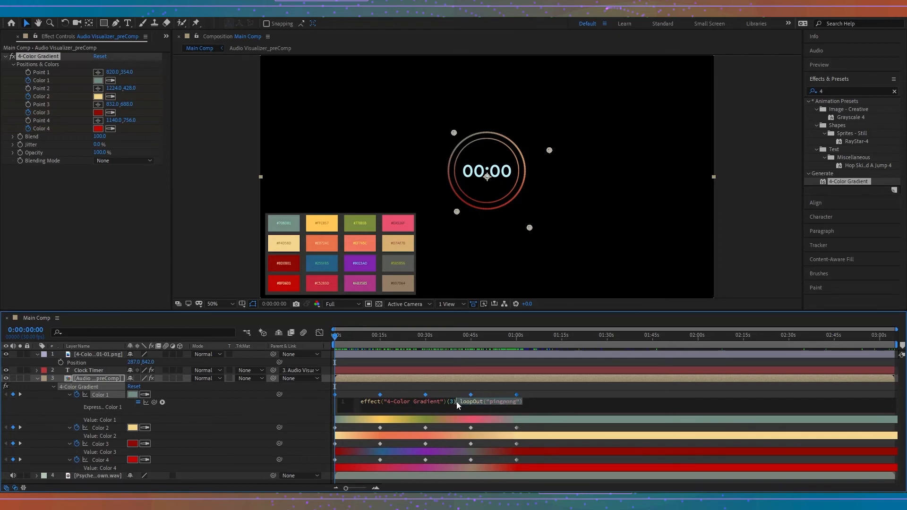
{"action": "right_click", "coordinate": [457, 401]}
{"action": "left_click", "coordinate": [490, 444]}
{"action": "left_click", "coordinate": [77, 428], "text": "alt"}
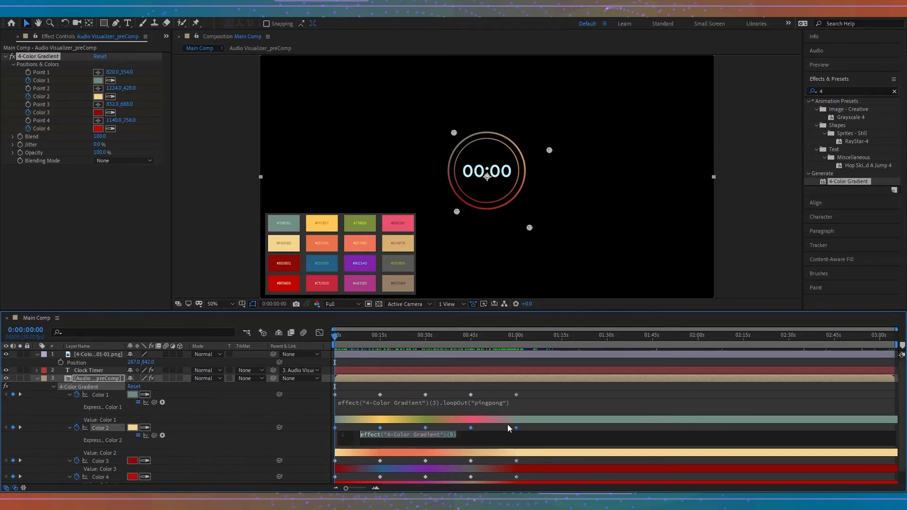
{"action": "left_click", "coordinate": [473, 434]}
{"action": "key", "text": "ctrl+v"}
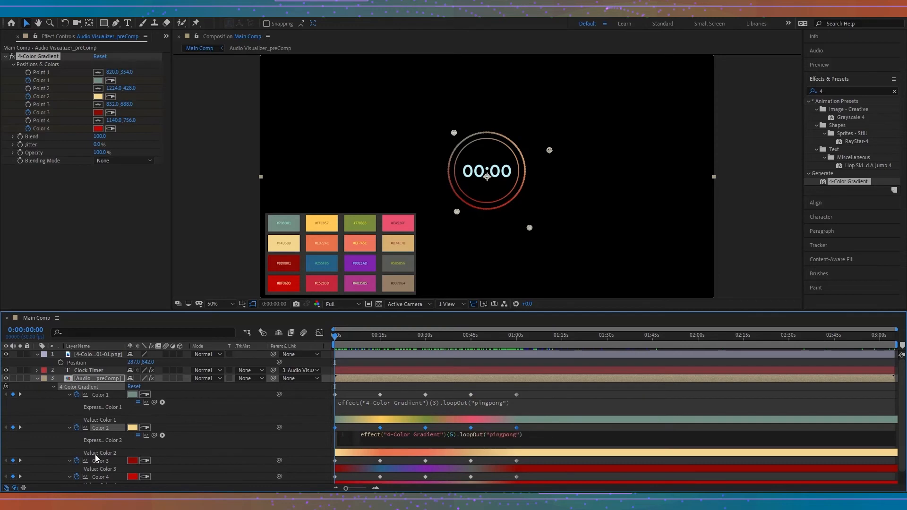
{"action": "left_click", "coordinate": [77, 461], "text": "alt"}
{"action": "scroll", "coordinate": [424, 440], "scroll_direction": "down", "scroll_amount": 2}
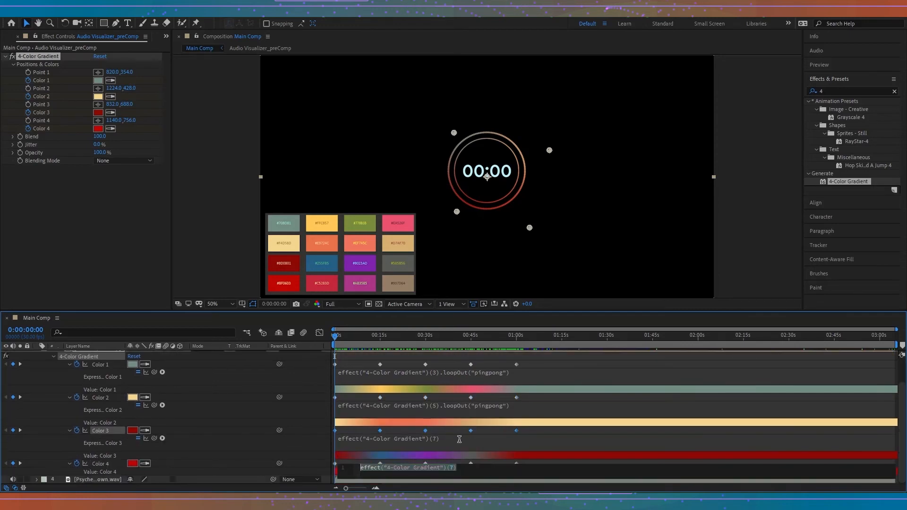
{"action": "left_click", "coordinate": [468, 470]}
{"action": "key", "text": "ctrl+v"}
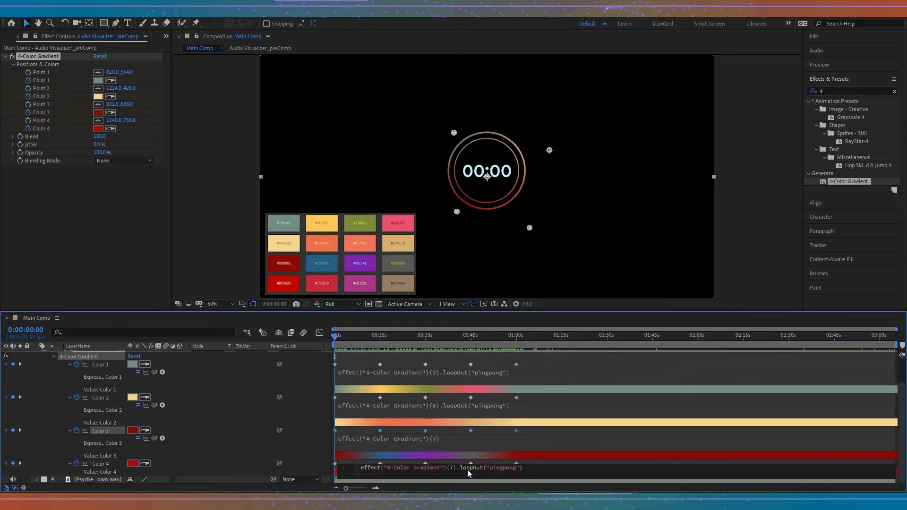
{"action": "left_click", "coordinate": [77, 464], "text": "alt"}
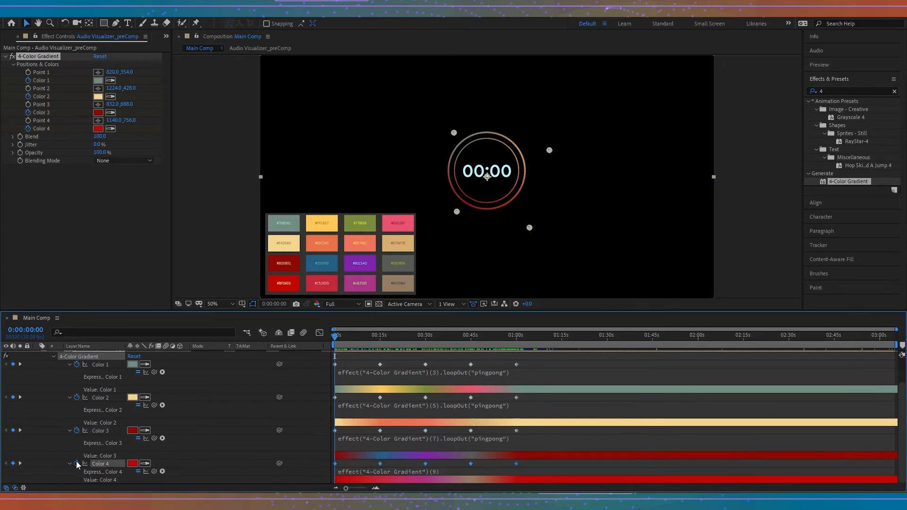
{"action": "left_click", "coordinate": [469, 470]}
{"action": "key", "text": "ctrl+v"}
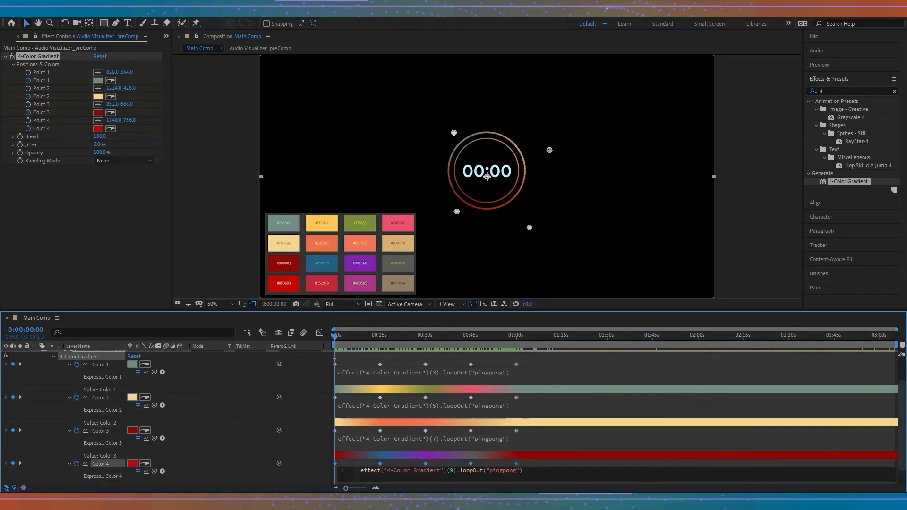
{"action": "left_click_drag", "start_coordinate": [336, 336], "coordinate": [580, 336]}
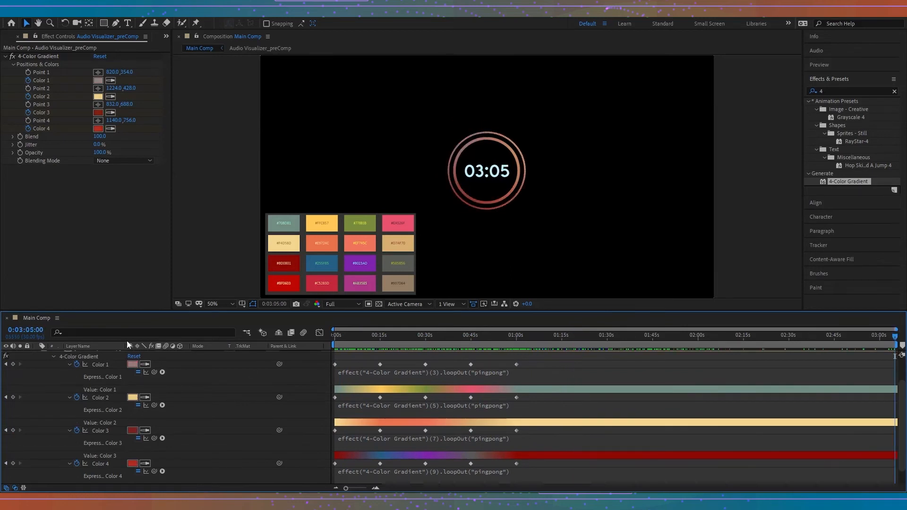
Collapse the properties of the preComp and swatch image layers, and hide and lock the swatch image layer
{"action": "scroll", "coordinate": [47, 387], "scroll_direction": "up", "scroll_amount": 2}
{"action": "left_click", "coordinate": [37, 378]}
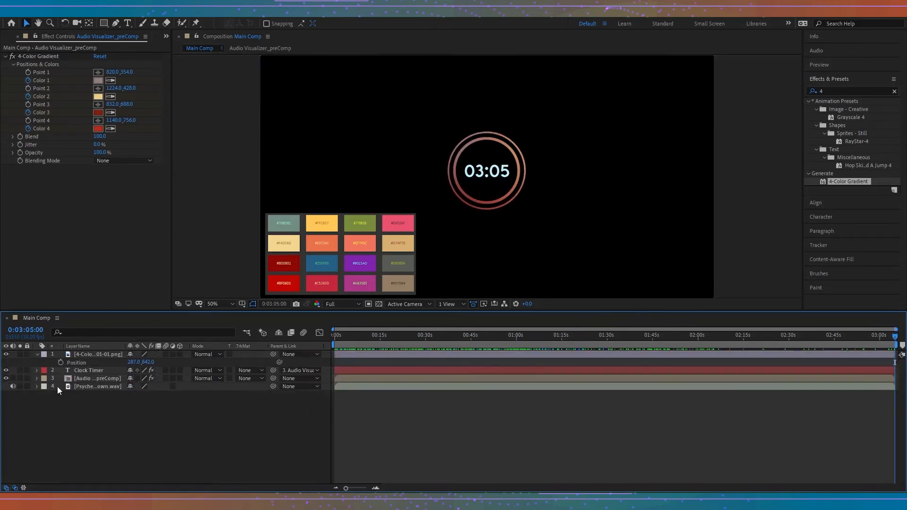
{"action": "left_click", "coordinate": [93, 356]}
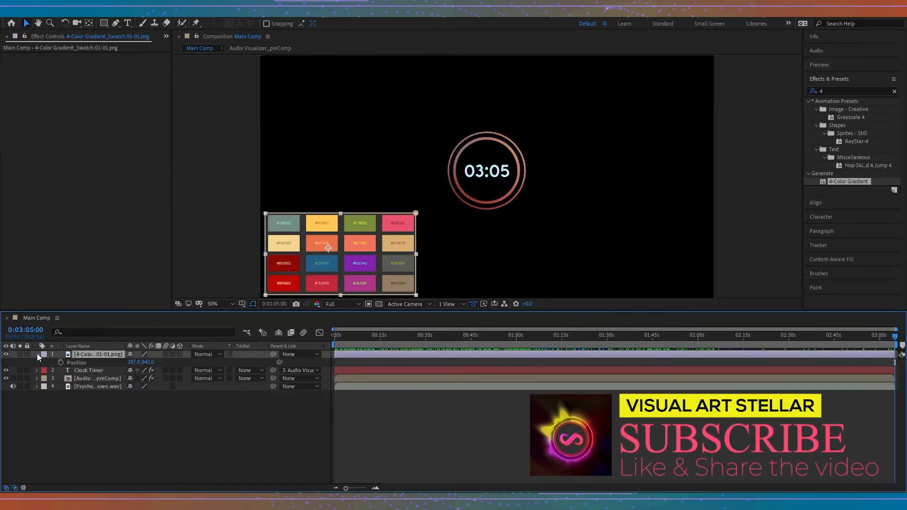
{"action": "left_click", "coordinate": [37, 354]}
{"action": "left_click_drag", "start_coordinate": [6, 354], "coordinate": [6, 359]}
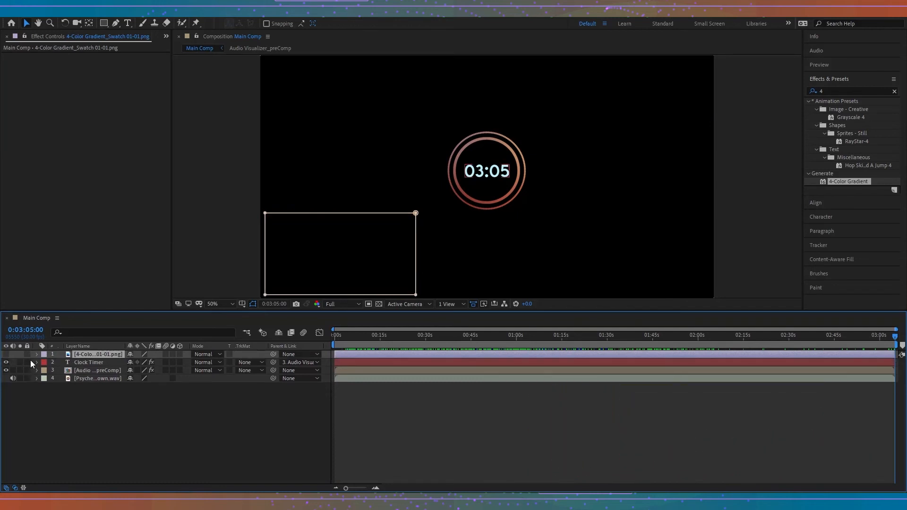
{"action": "left_click", "coordinate": [27, 355]}
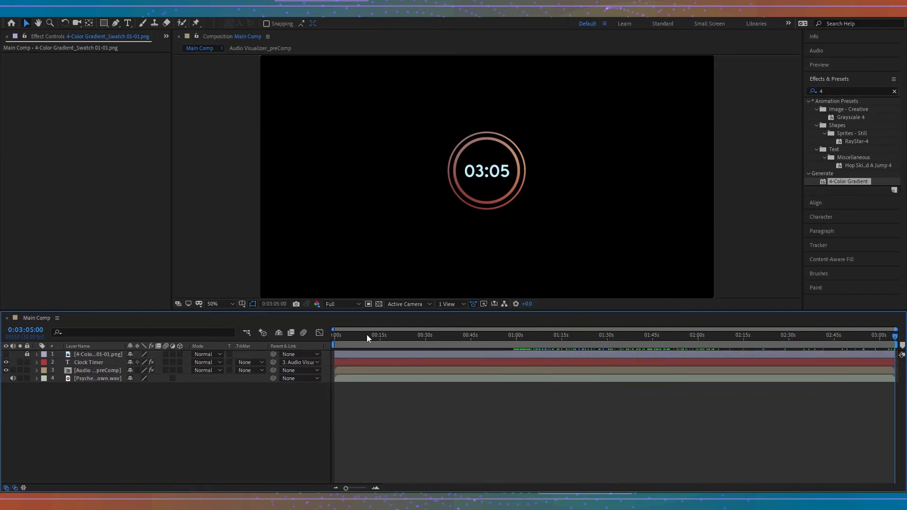
Find the Stylize Glow effect and apply it to the Audio Visualizer preComp layer
{"action": "left_click", "coordinate": [127, 373]}
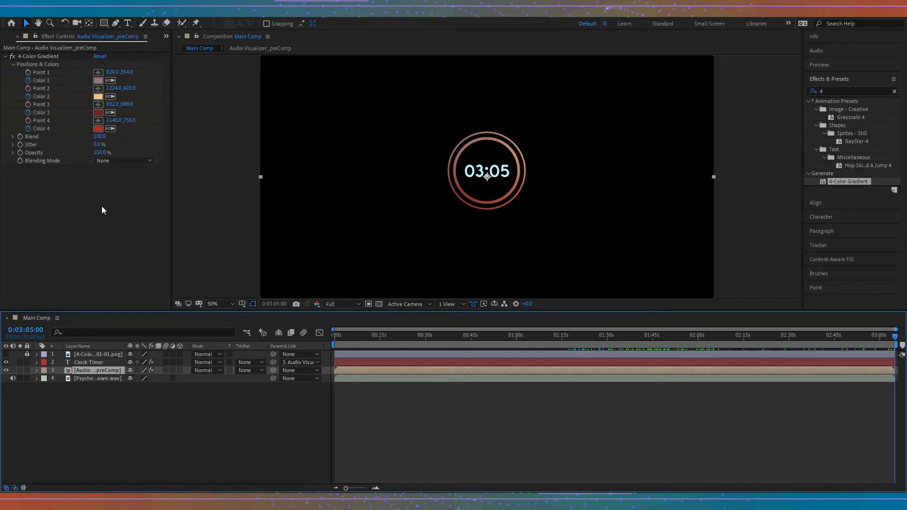
{"action": "left_click", "coordinate": [846, 91]}
{"action": "type", "text": "glow"}
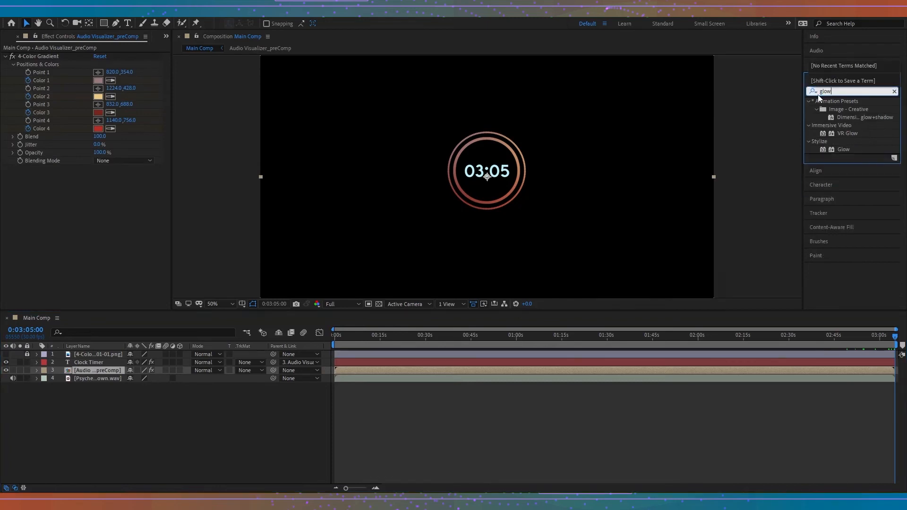
{"action": "double_click", "coordinate": [849, 150]}
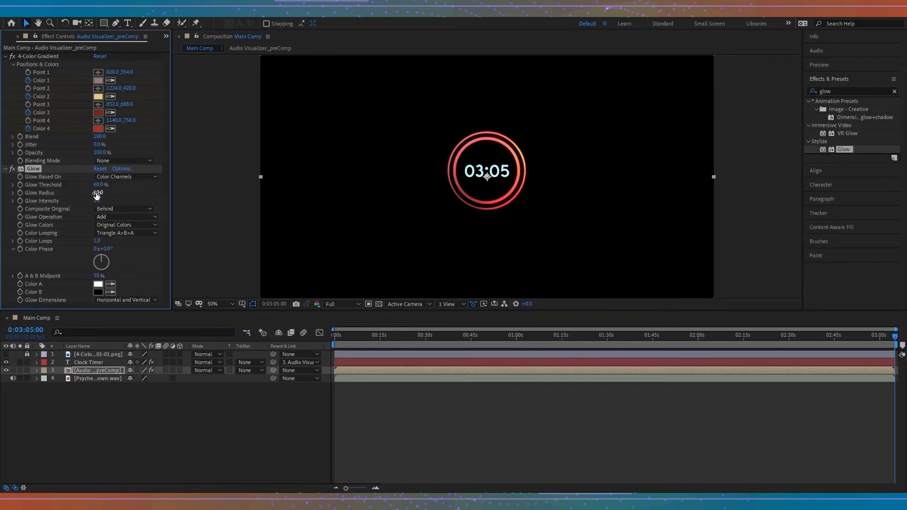
Set the preComp's Glow Threshold to 54.9%, Glow Radius to 44 and Glow Intensity to 1.6
{"action": "left_click", "coordinate": [96, 185]}
{"action": "type", "text": "54.9"}
{"action": "left_click", "coordinate": [99, 193]}
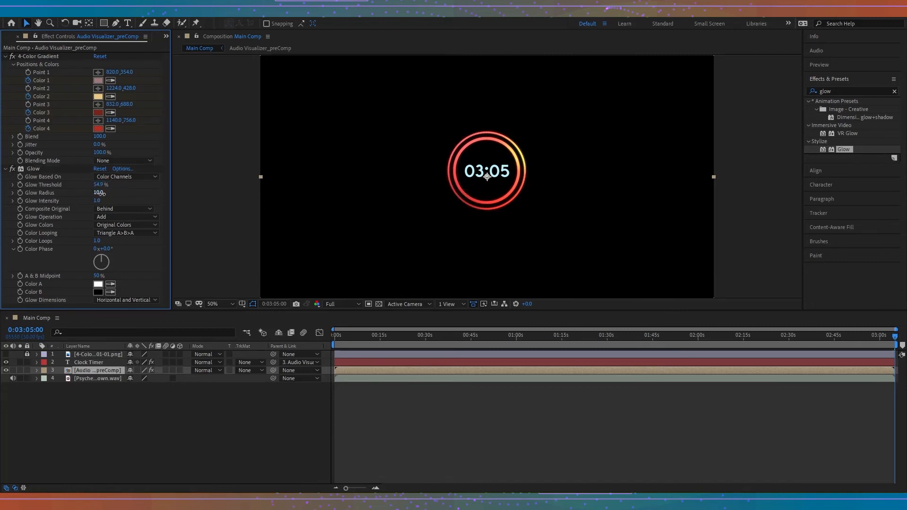
{"action": "type", "text": "44"}
{"action": "left_click", "coordinate": [98, 201]}
{"action": "type", "text": "1.6"}
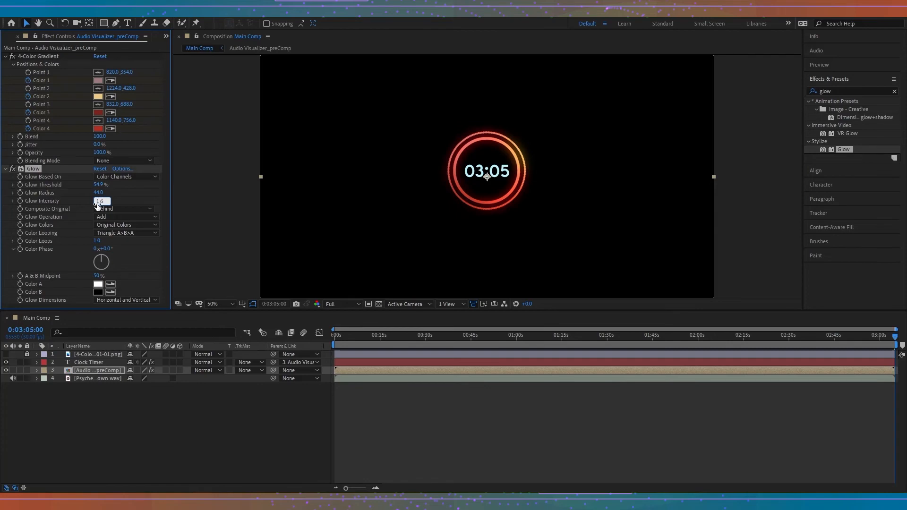
{"action": "key", "text": "Return"}
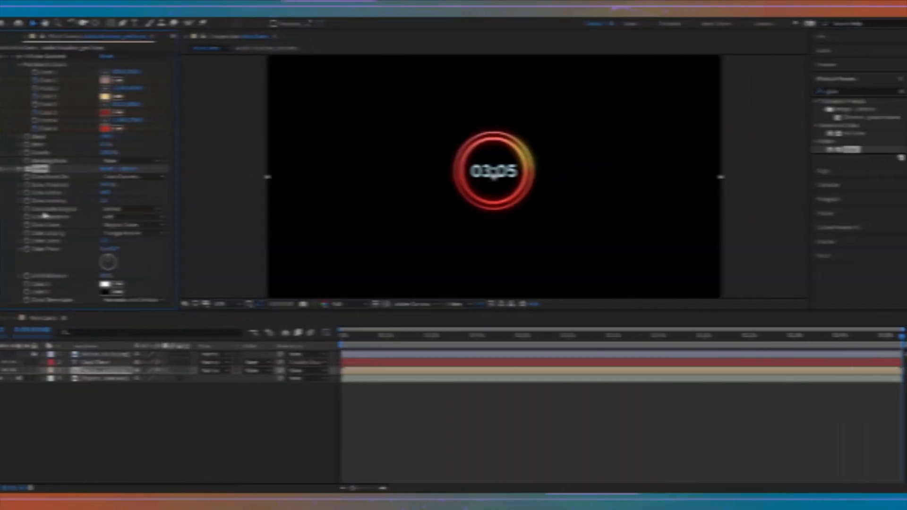
Return the playhead to the start of the composition and collapse the preComp's 4-Color Gradient and Glow settings
{"action": "mouse_move", "coordinate": [340, 334]}
{"action": "left_mouse_down"}
{"action": "mouse_move", "coordinate": [596, 341]}
{"action": "mouse_move", "coordinate": [334, 340]}
{"action": "left_mouse_up"}
{"action": "left_click", "coordinate": [5, 169]}
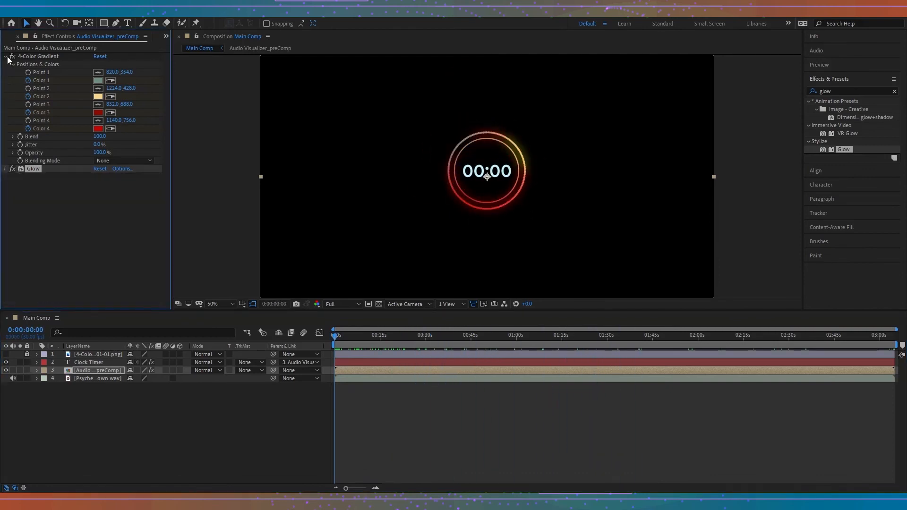
{"action": "left_click", "coordinate": [7, 57]}
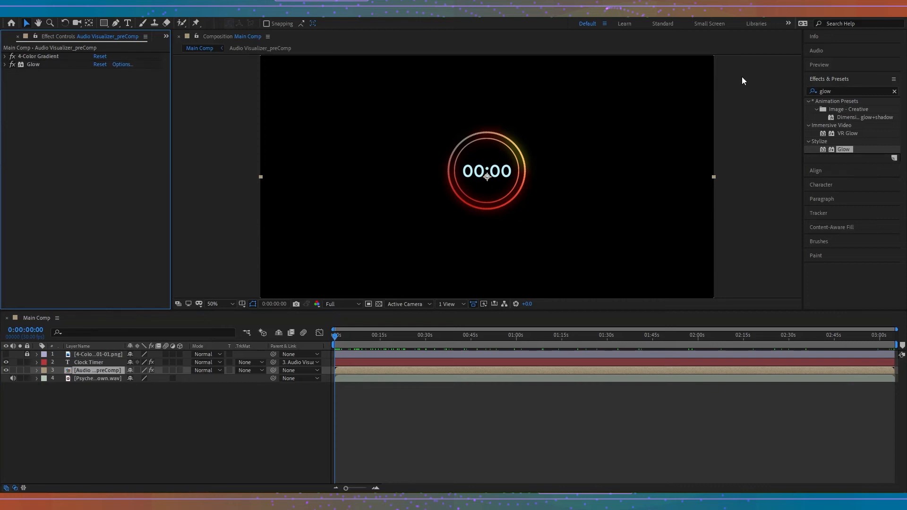
Duplicate the Audio Visualizer preComp layer and apply the CC Light Burst 2.5 effect to the lower copy
{"action": "left_click", "coordinate": [93, 370]}
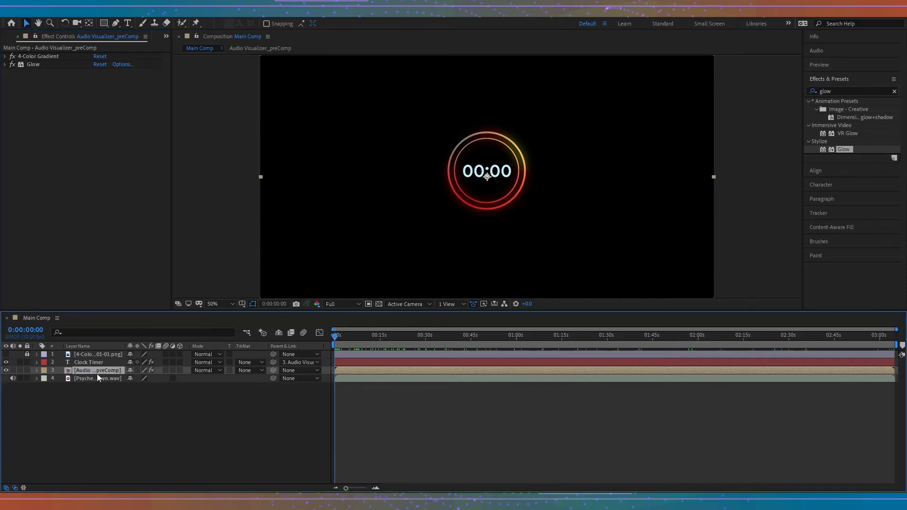
{"action": "key", "text": "ctrl+d"}
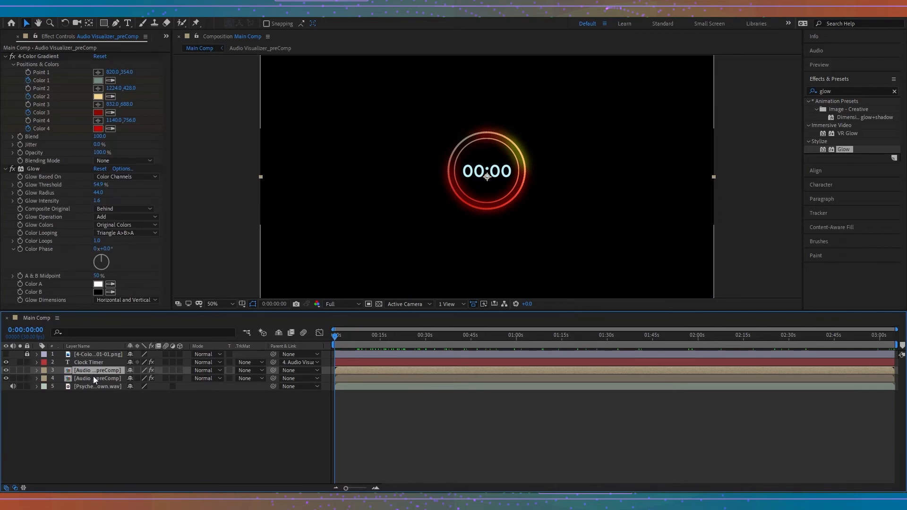
{"action": "left_click", "coordinate": [93, 378]}
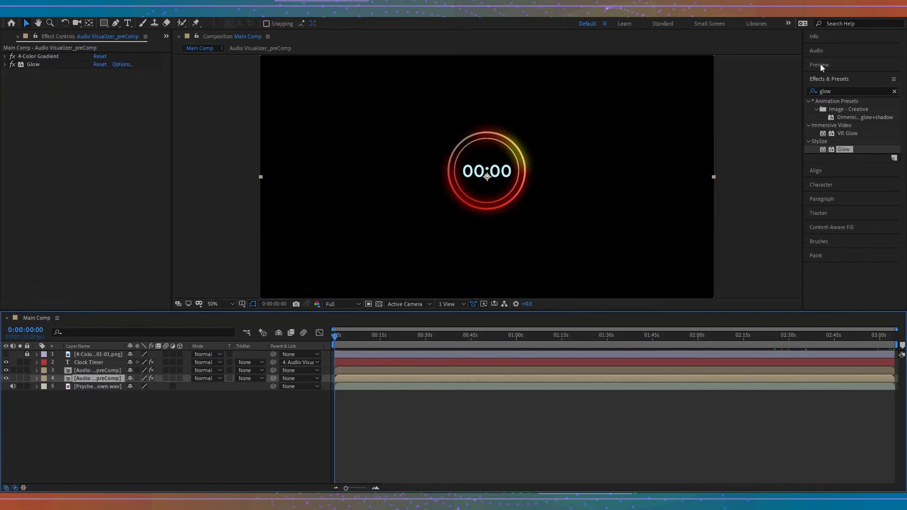
{"action": "left_click", "coordinate": [884, 90]}
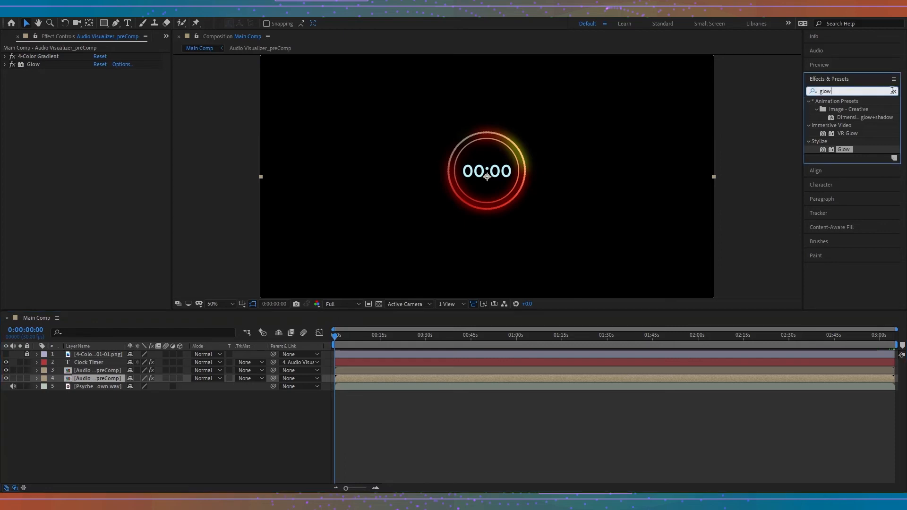
{"action": "type", "text": "cc"}
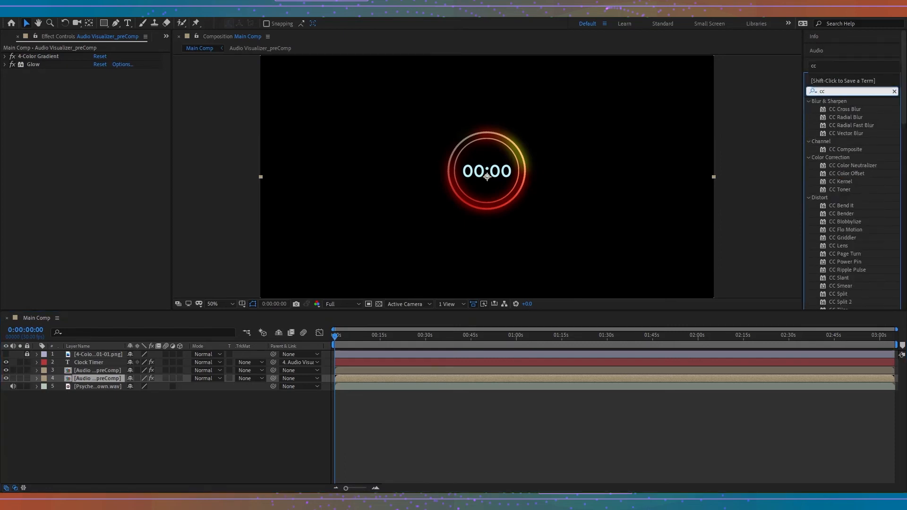
{"action": "type", "text": " ligh"}
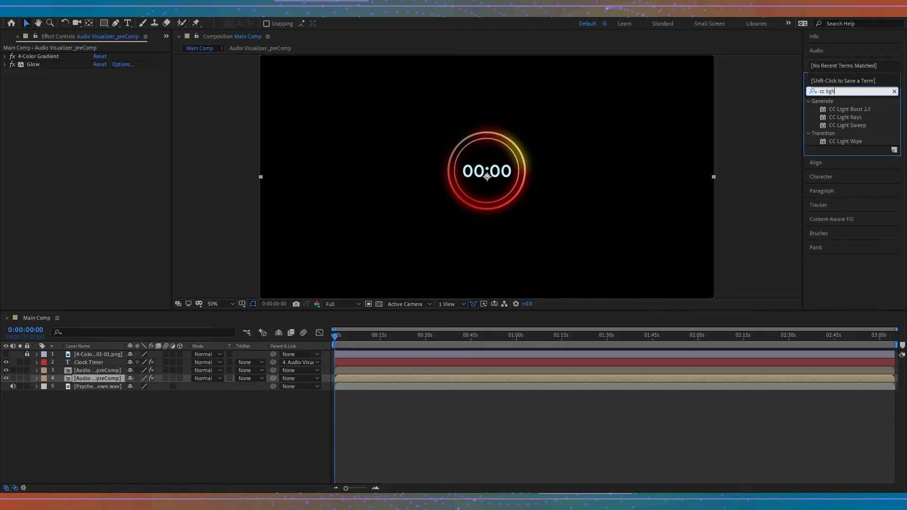
{"action": "left_click", "coordinate": [863, 109]}
{"action": "double_click", "coordinate": [863, 109]}
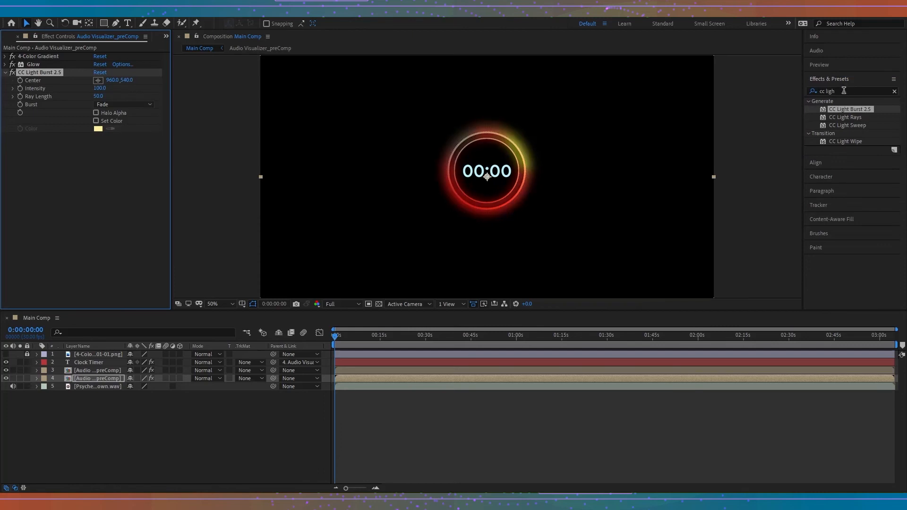
Set the light burst's Intensity to 60 and Ray Length to 70, and disable the Glow effect on the lower preComp copy
{"action": "left_click", "coordinate": [102, 89]}
{"action": "type", "text": "60"}
{"action": "key", "text": "Return"}
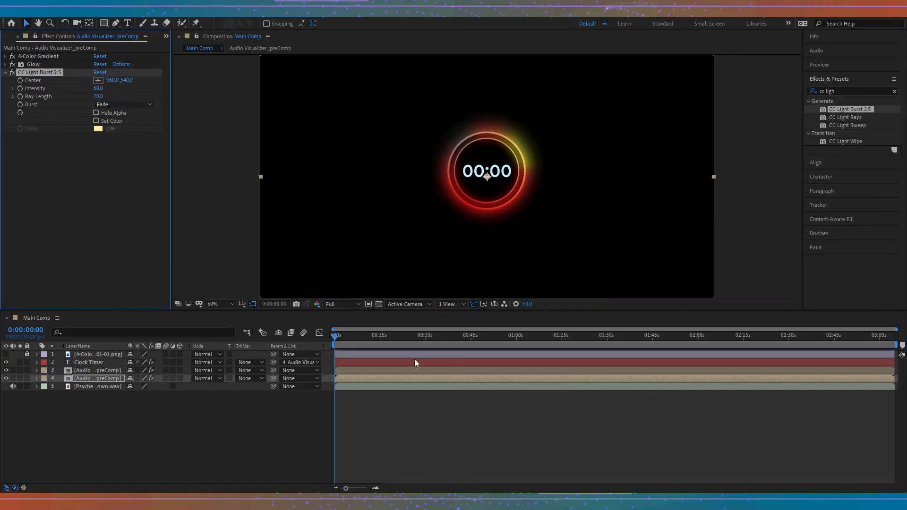
{"action": "left_click_drag", "start_coordinate": [357, 335], "coordinate": [442, 334]}
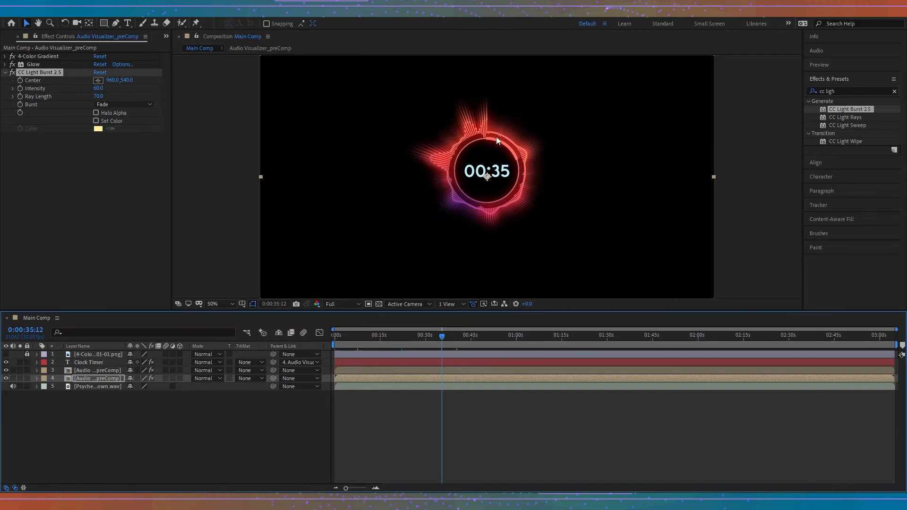
{"action": "left_click", "coordinate": [12, 65]}
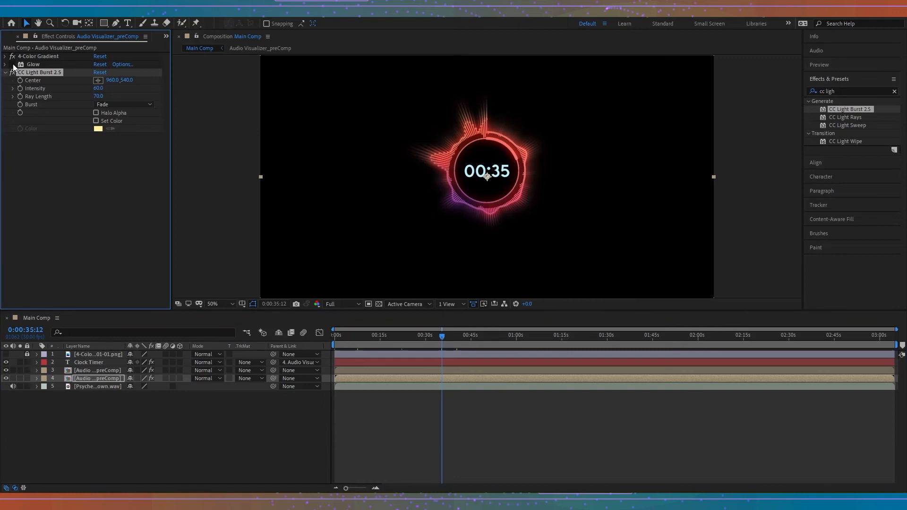
Check the visualizer's light burst at several times between 0:00:22:28 and 0:01:20:01
{"action": "left_click", "coordinate": [405, 337]}
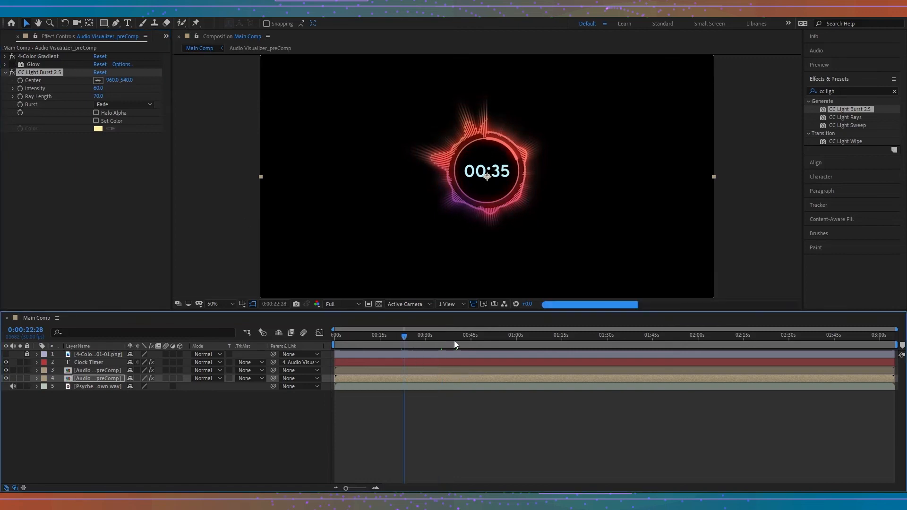
{"action": "left_click", "coordinate": [475, 341]}
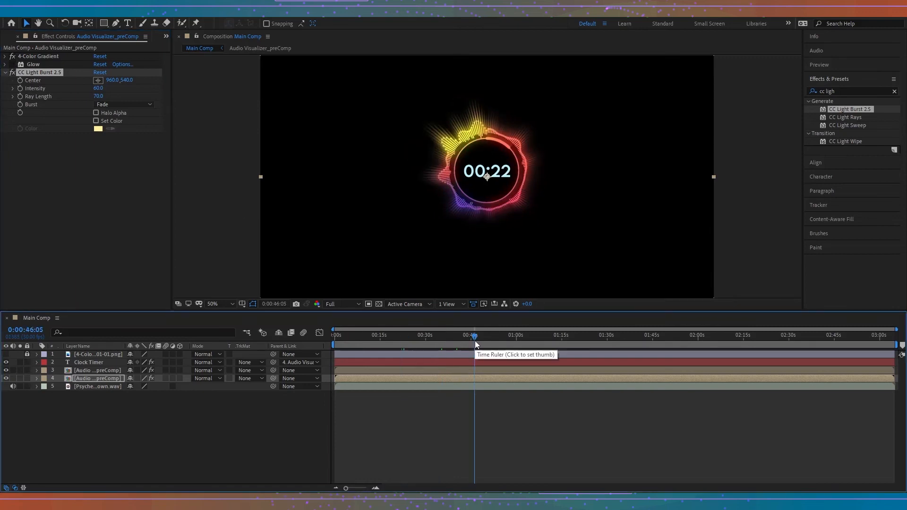
{"action": "left_click", "coordinate": [501, 336]}
{"action": "left_click", "coordinate": [537, 335]}
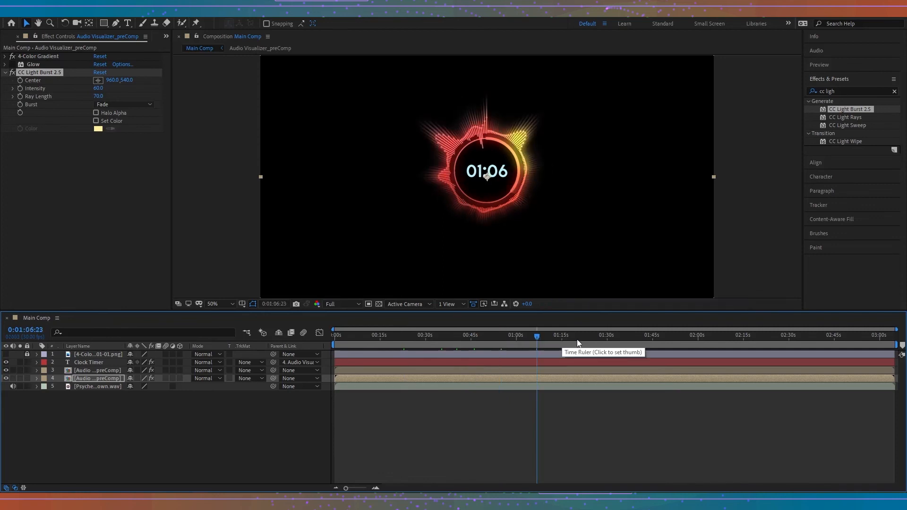
{"action": "left_click", "coordinate": [577, 340]}
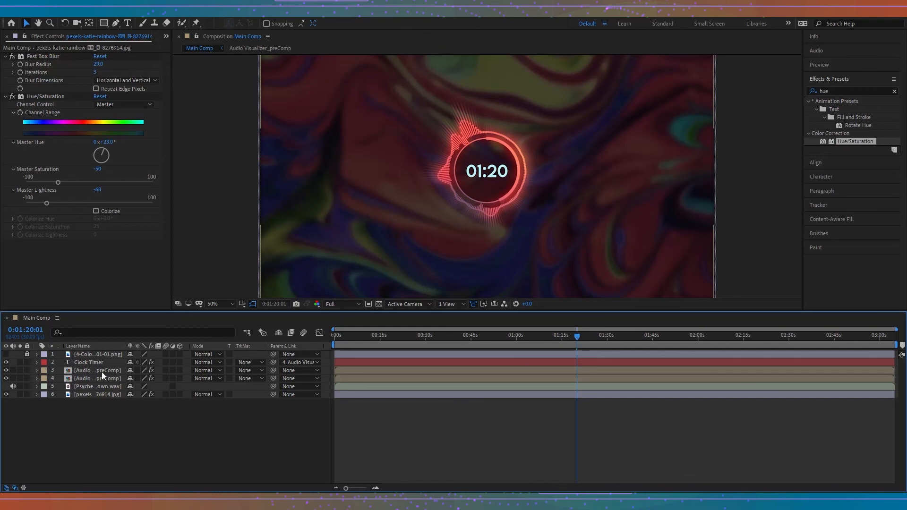
Duplicate the Audio Visualizer_preComp composition among the project items
{"action": "left_click", "coordinate": [5, 38]}
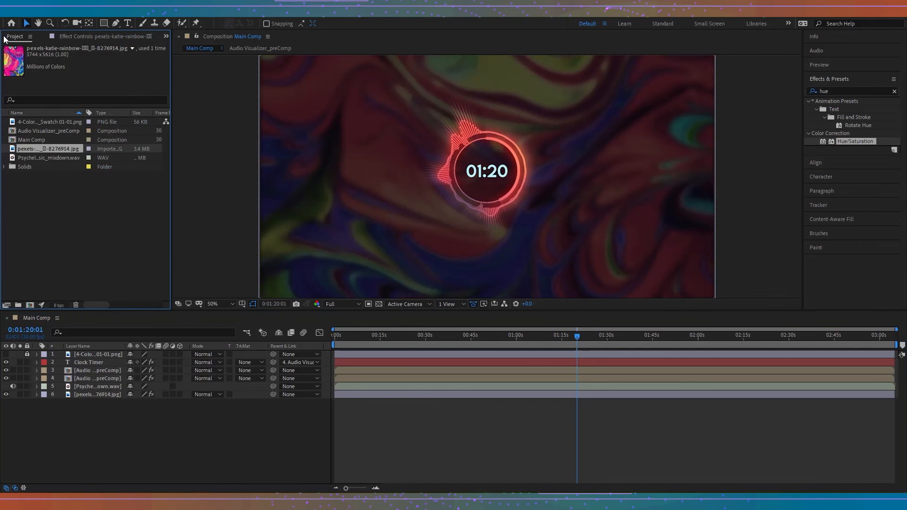
{"action": "left_click", "coordinate": [62, 227]}
{"action": "left_click", "coordinate": [58, 132]}
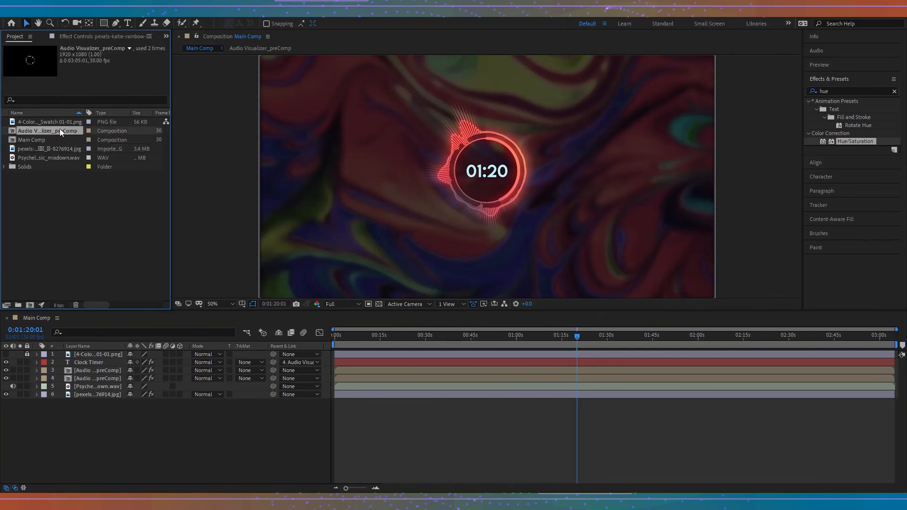
{"action": "key", "text": "ctrl+d"}
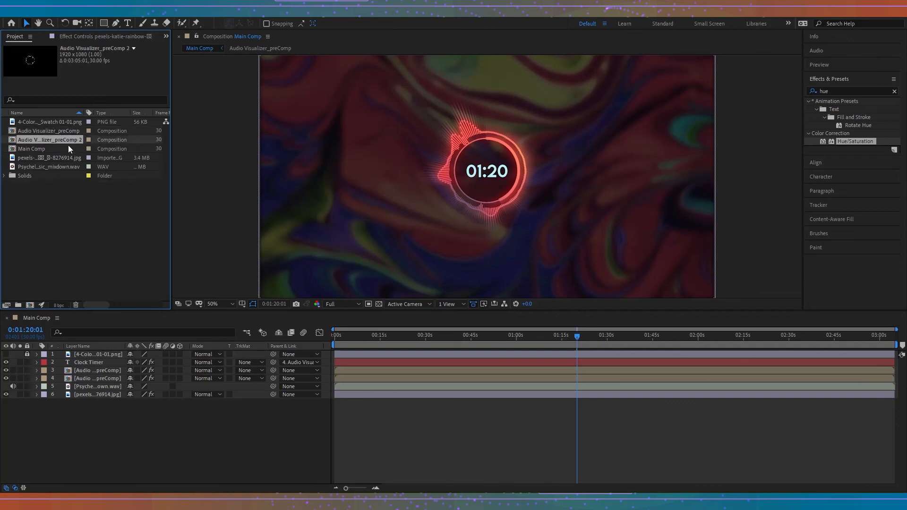